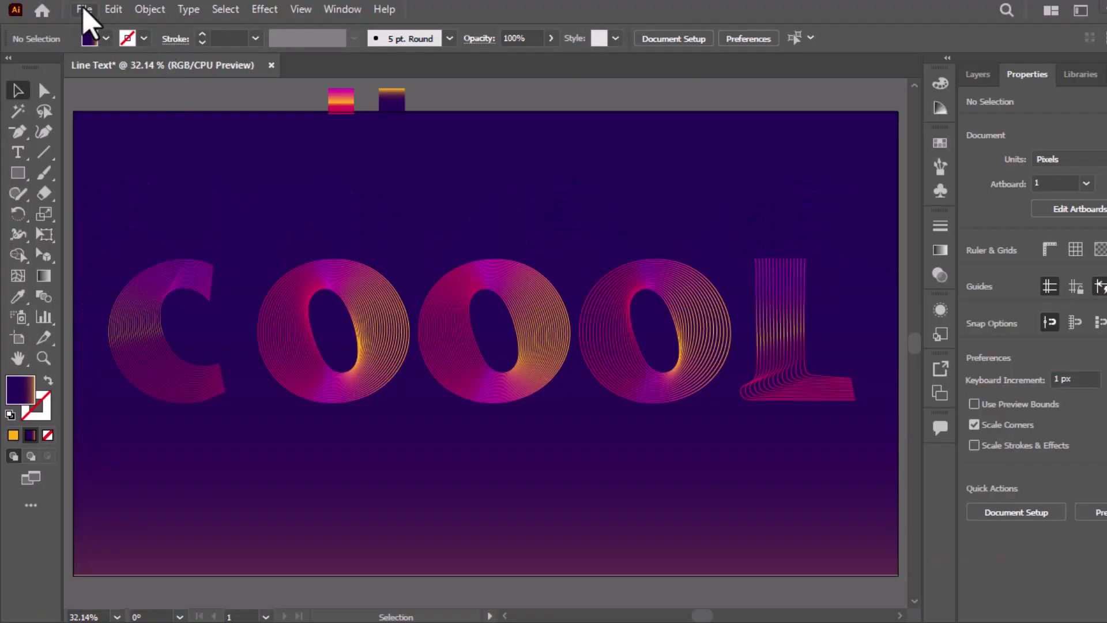
# Create a new 1920 × 1080 px RGB document from the preset, named LINE TEXT 2
pyautogui.click(85, 10)
pyautogui.hotkey('ctrl', 'n')
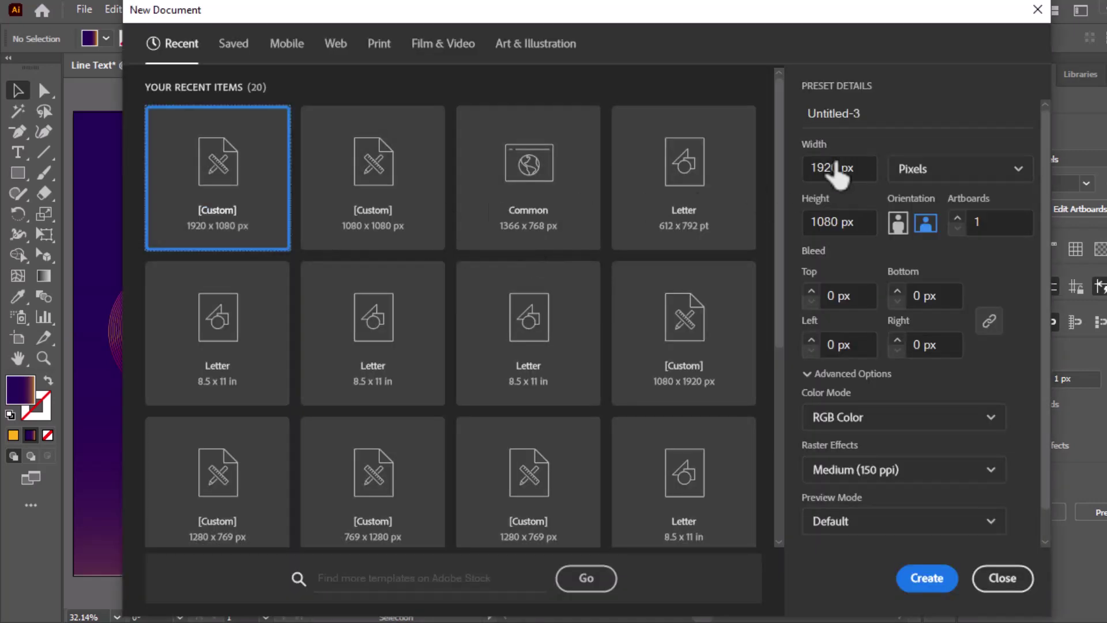
pyautogui.click(825, 111)
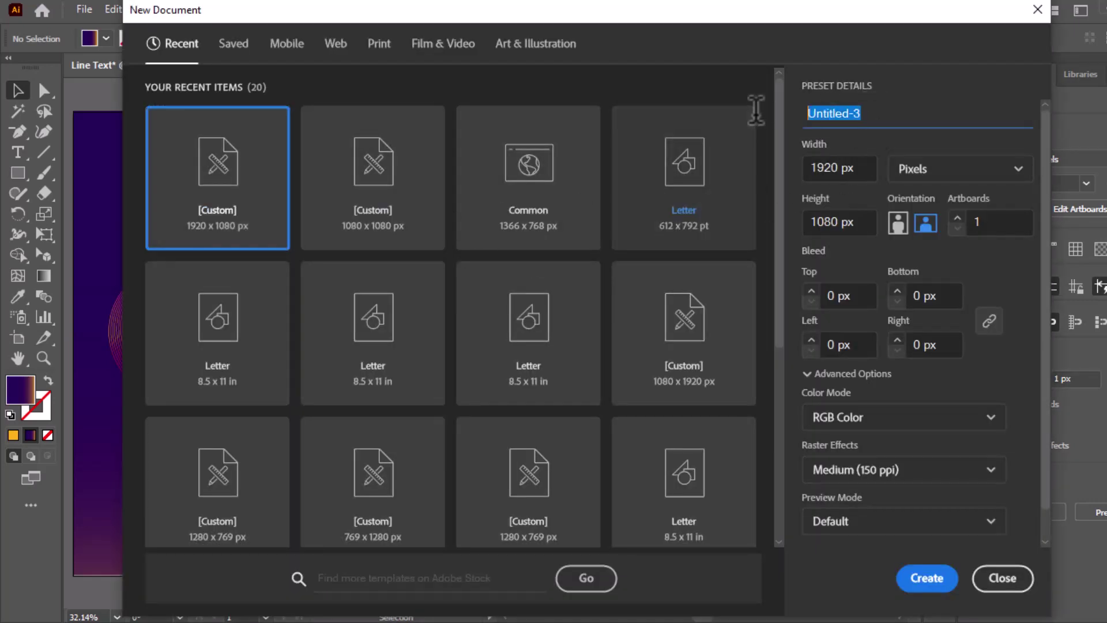
pyautogui.write('LINE TEXT 2')
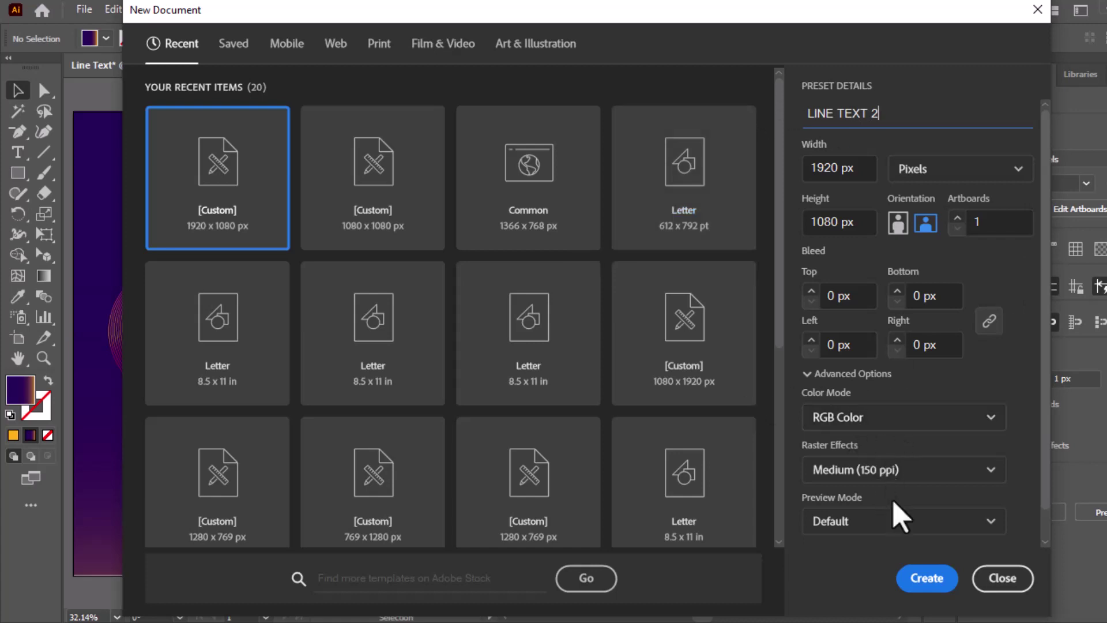
pyautogui.click(929, 581)
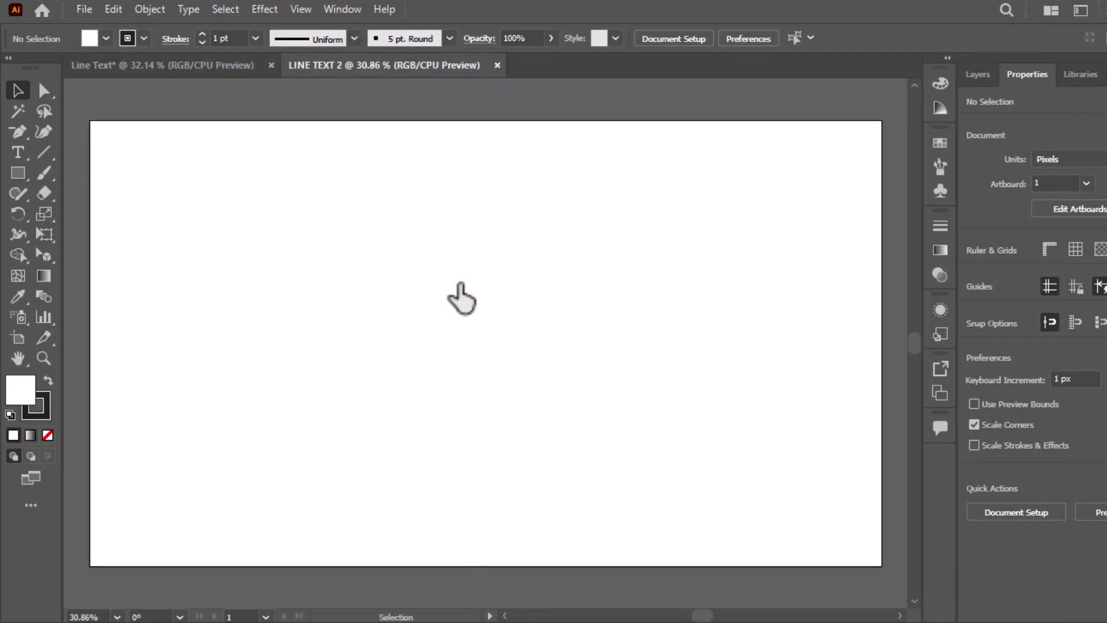
# Draw a white rectangle covering the whole 1920 × 1080 artboard and remove its stroke
pyautogui.click(14, 174)
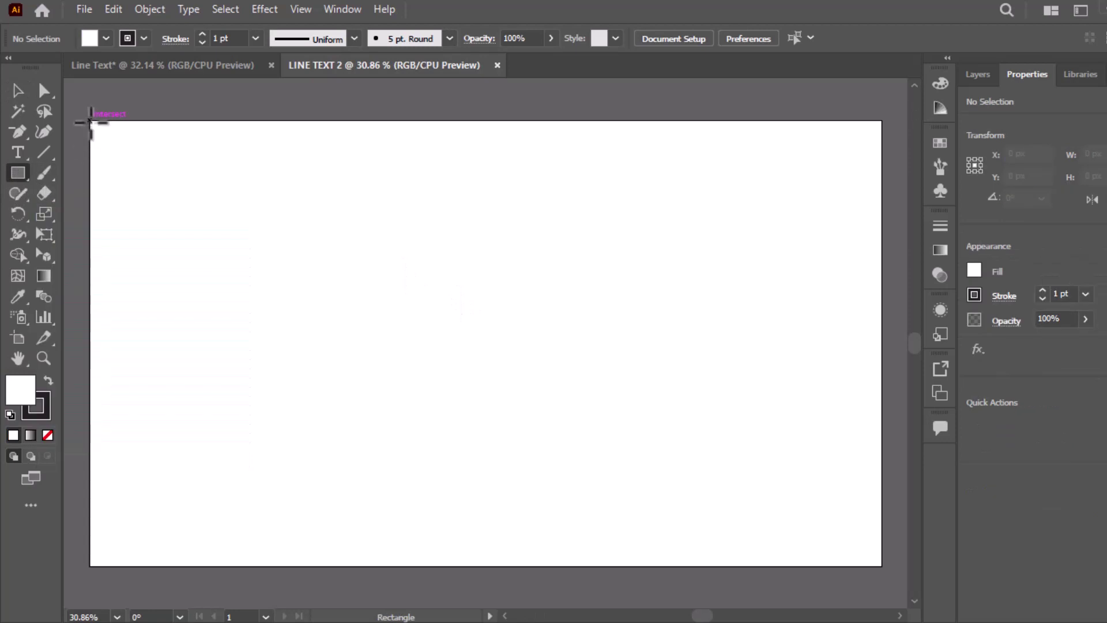
pyautogui.moveTo(89, 120); pyautogui.dragTo(751, 468)
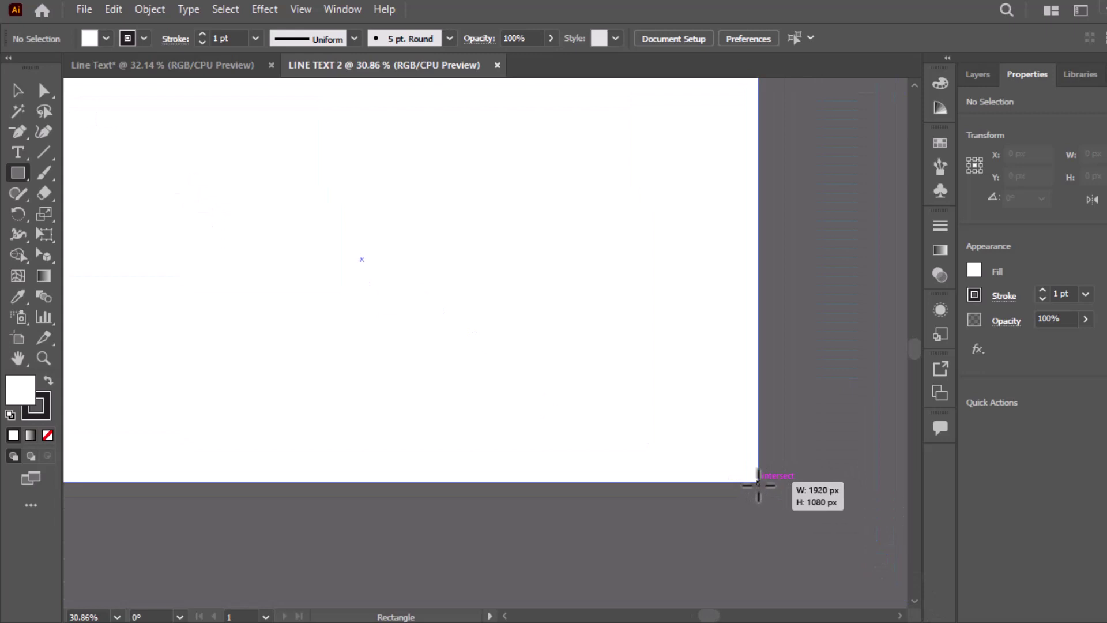
pyautogui.moveTo(751, 468); pyautogui.dragTo(758, 481)
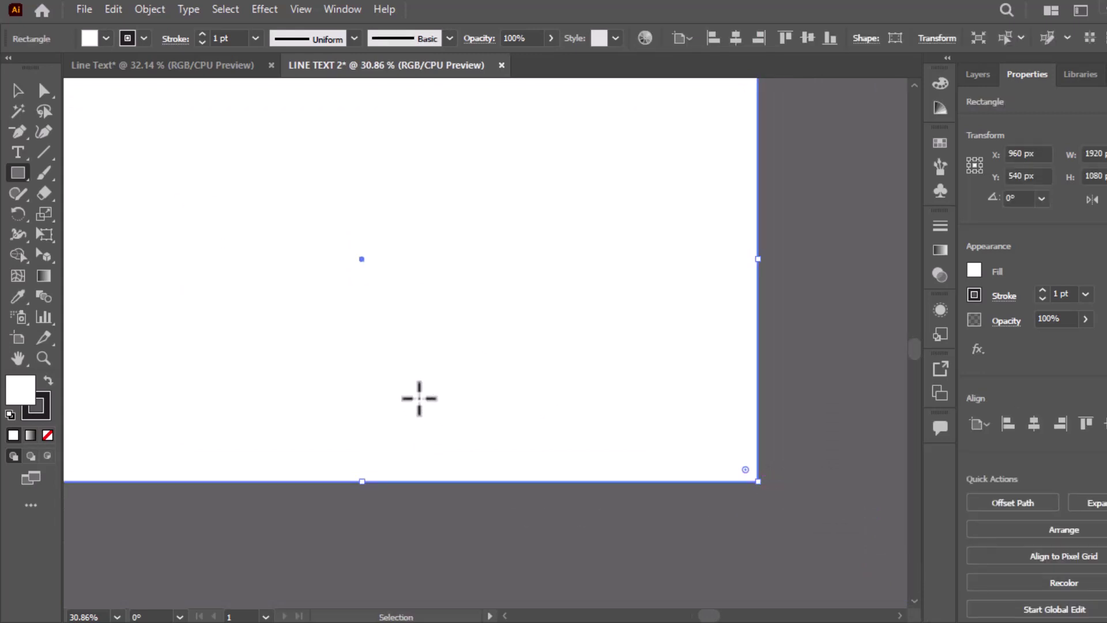
pyautogui.hotkey('ctrl', '0')
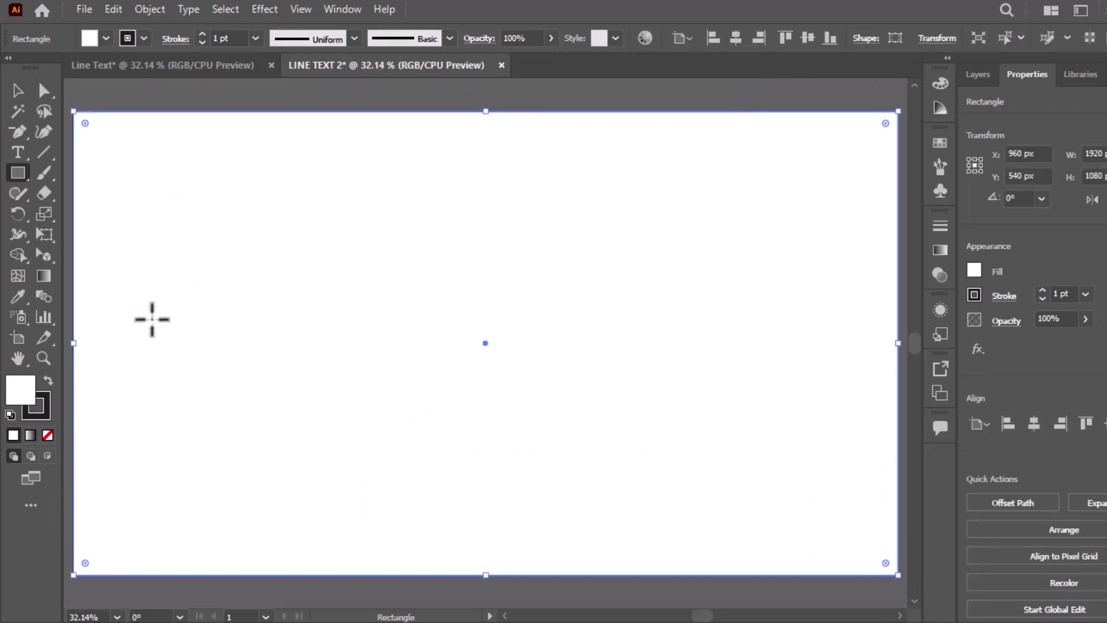
pyautogui.click(37, 408)
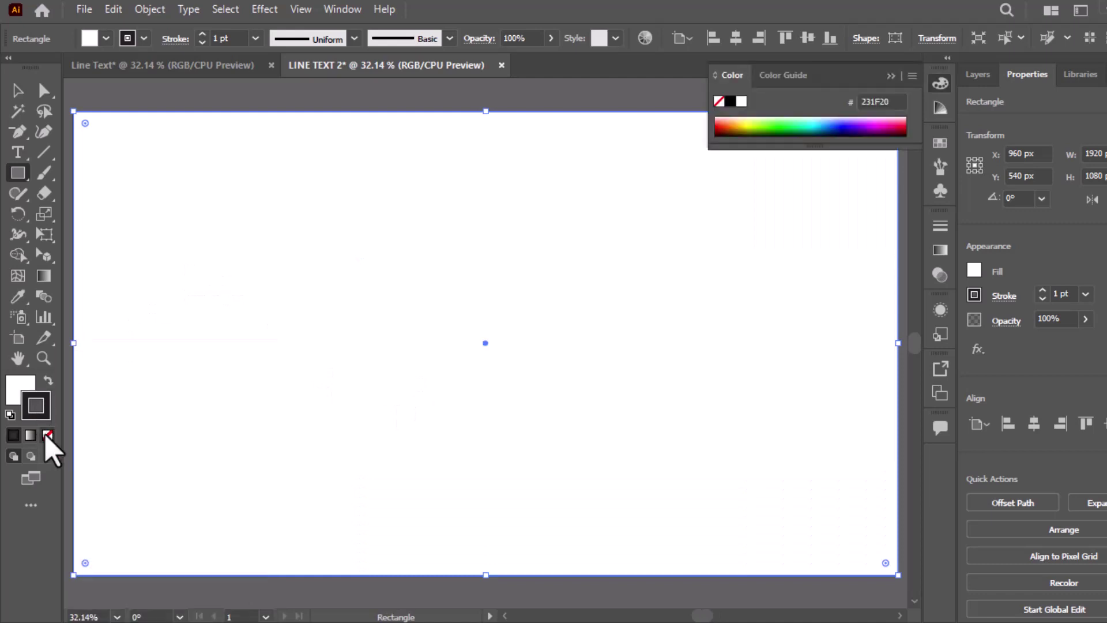
pyautogui.click(48, 435)
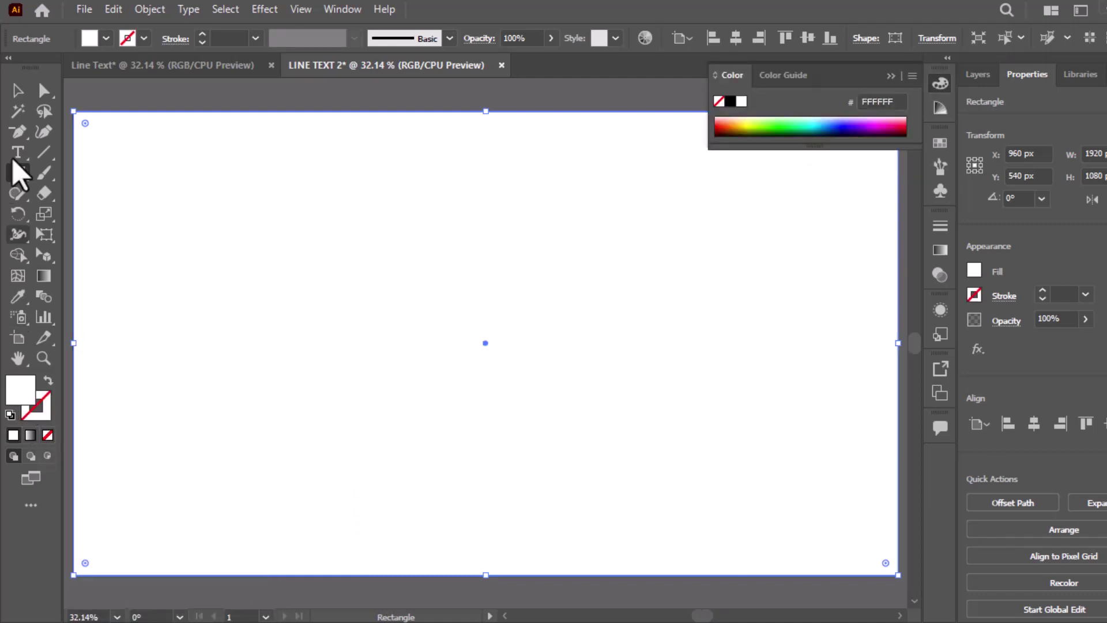
pyautogui.click(18, 89)
# Copy both gradient swatch squares from Line Text to just above the LINE TEXT 2 artboard
pyautogui.click(190, 65)
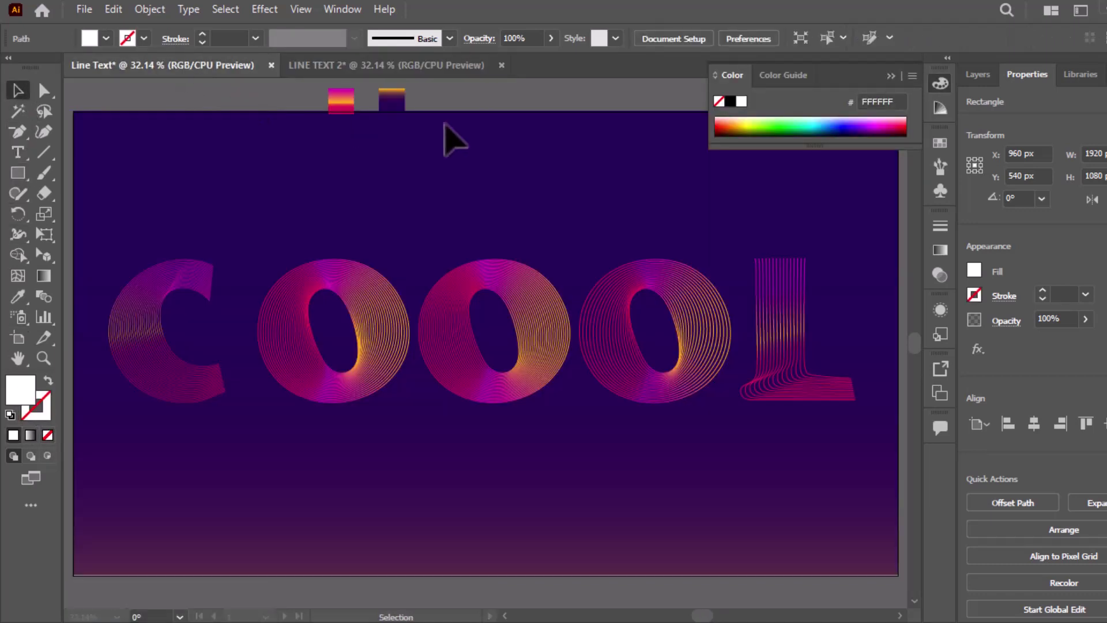
pyautogui.moveTo(445, 149); pyautogui.dragTo(317, 124)
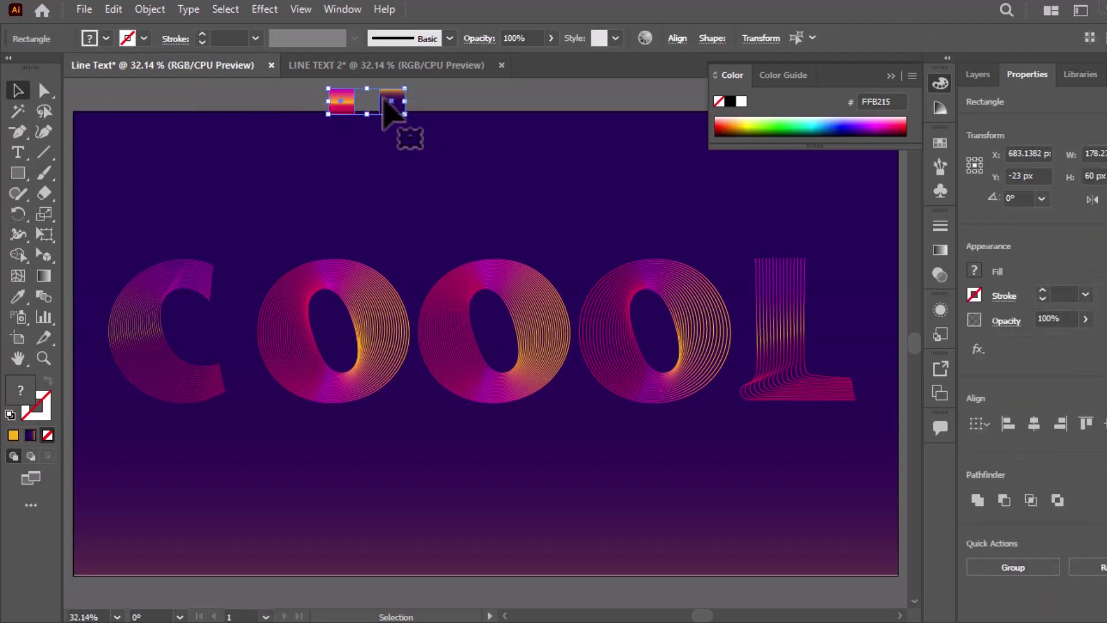
pyautogui.moveTo(389, 99)
pyautogui.mouseDown()
pyautogui.moveTo(399, 66)
pyautogui.moveTo(366, 113)
pyautogui.moveTo(363, 103)
pyautogui.mouseUp()
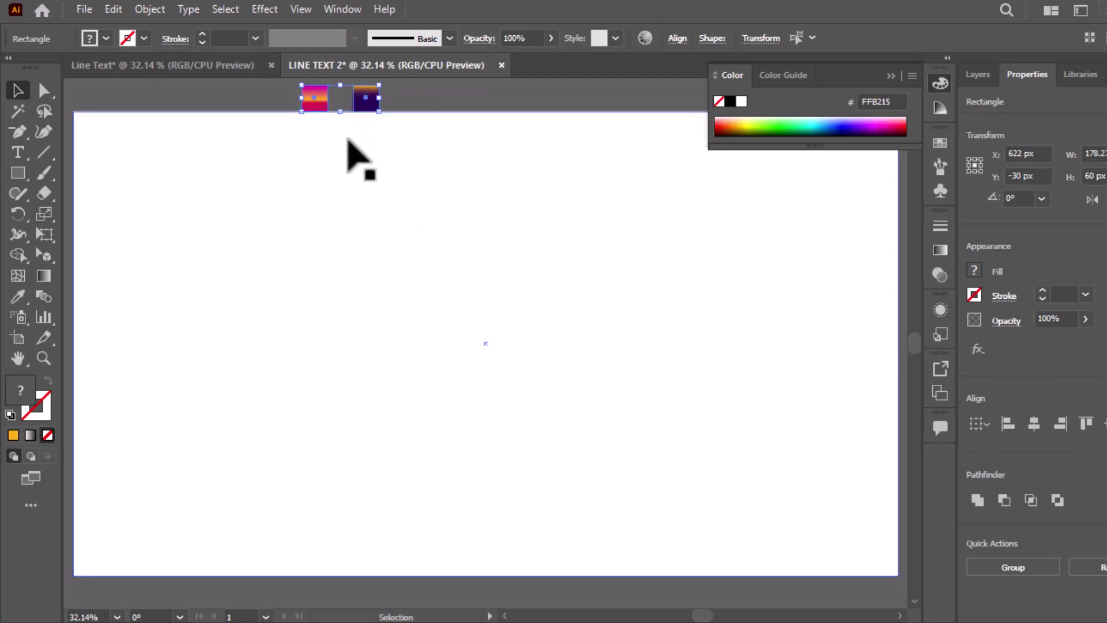
pyautogui.click(370, 161)
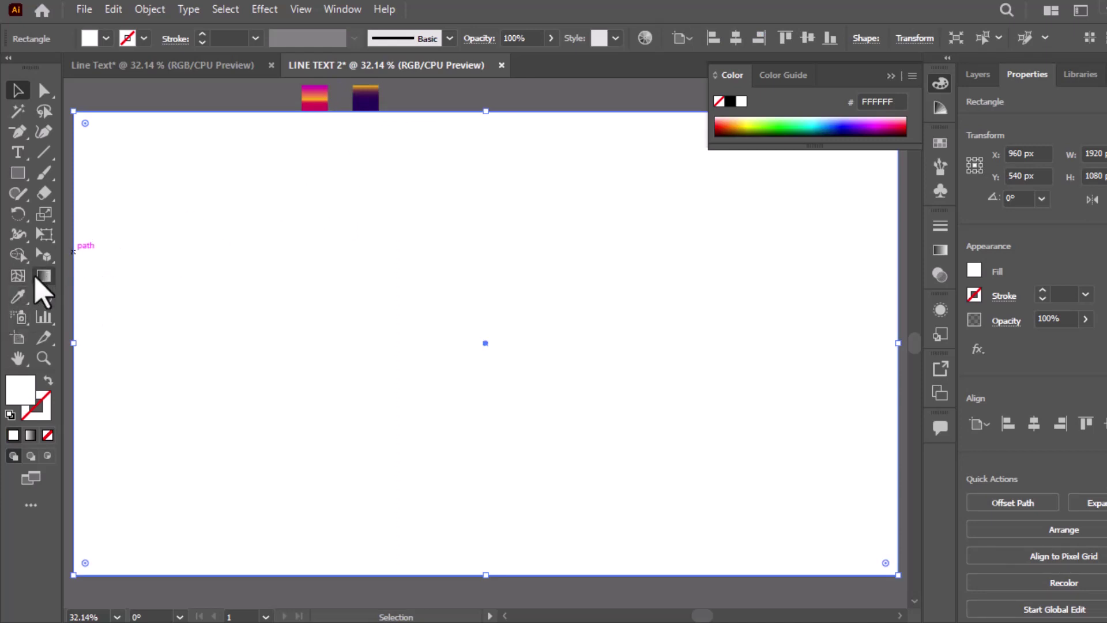
# Apply the purple-orange swatch gradient to the background, running vertically with orange at the bottom
pyautogui.click(18, 297)
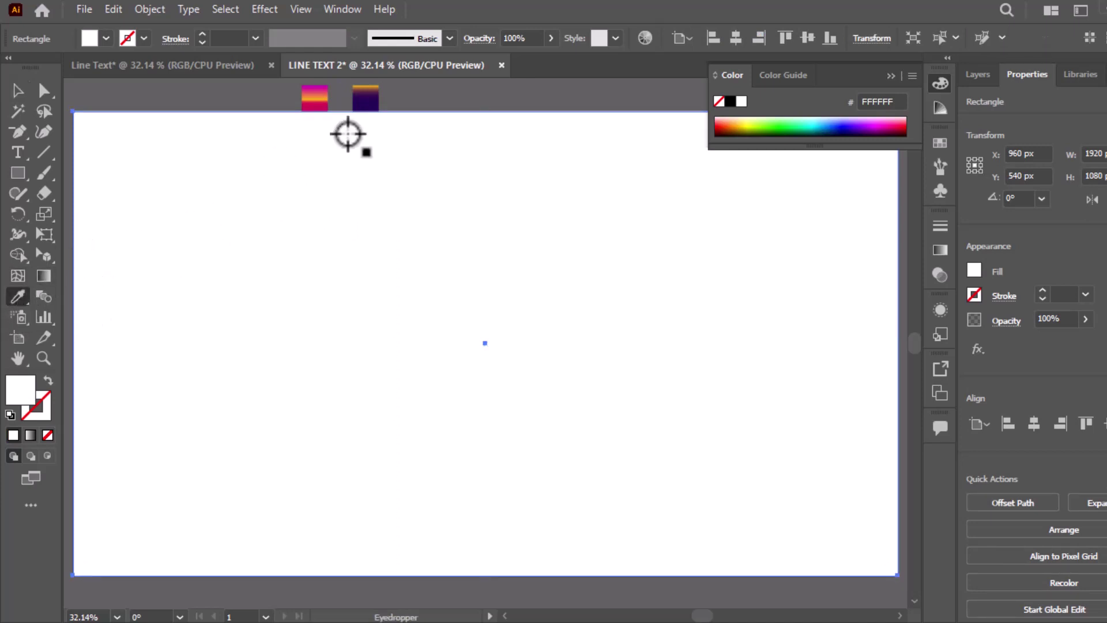
pyautogui.click(368, 104)
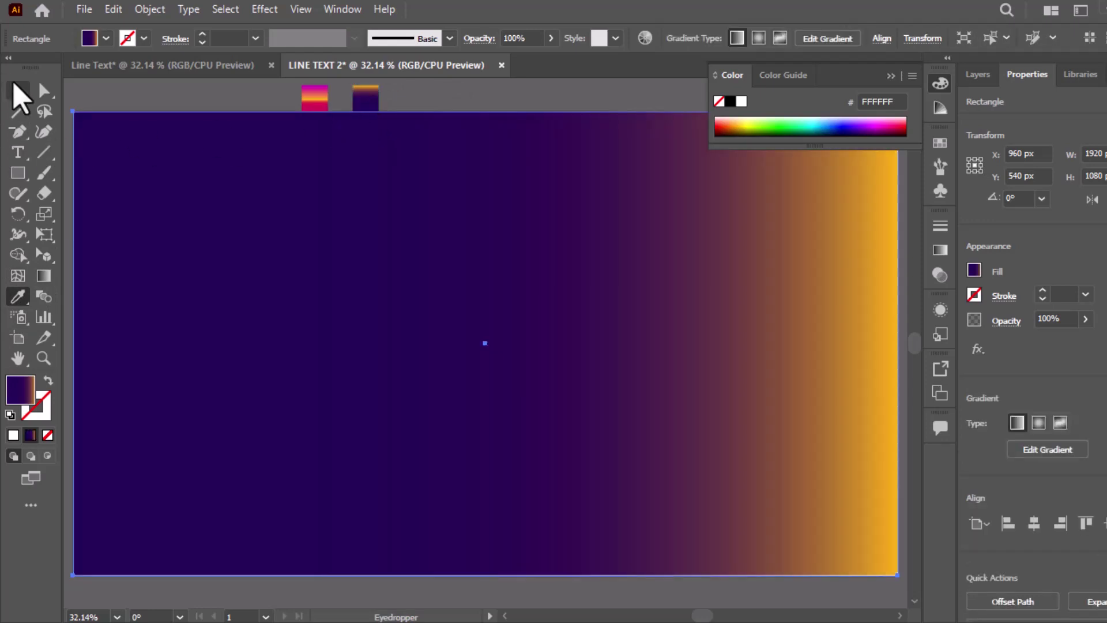
pyautogui.click(15, 88)
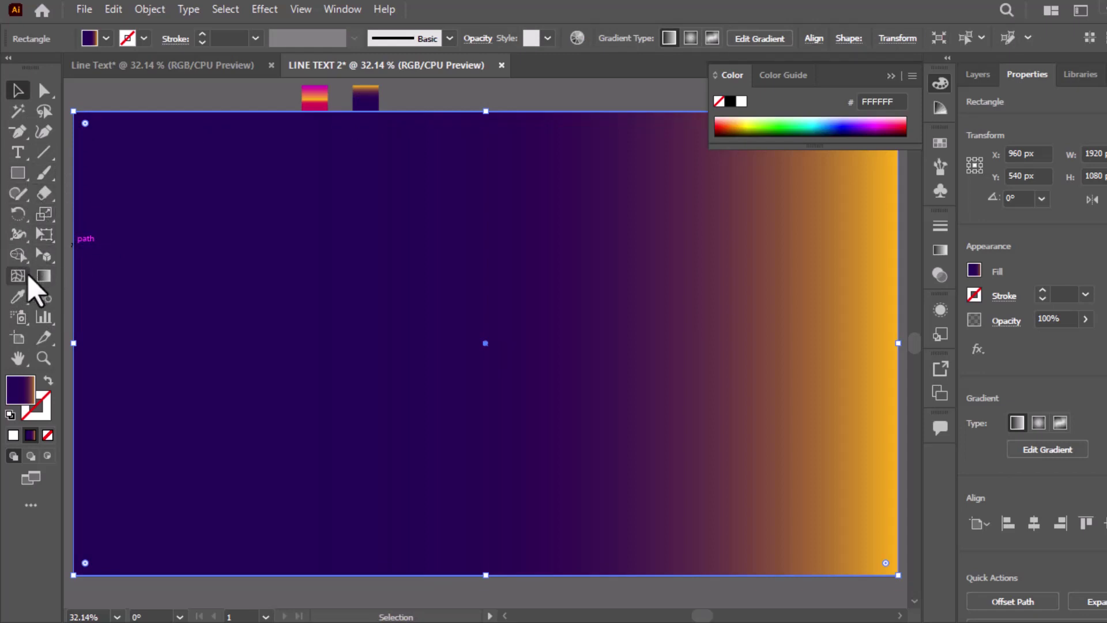
pyautogui.click(44, 276)
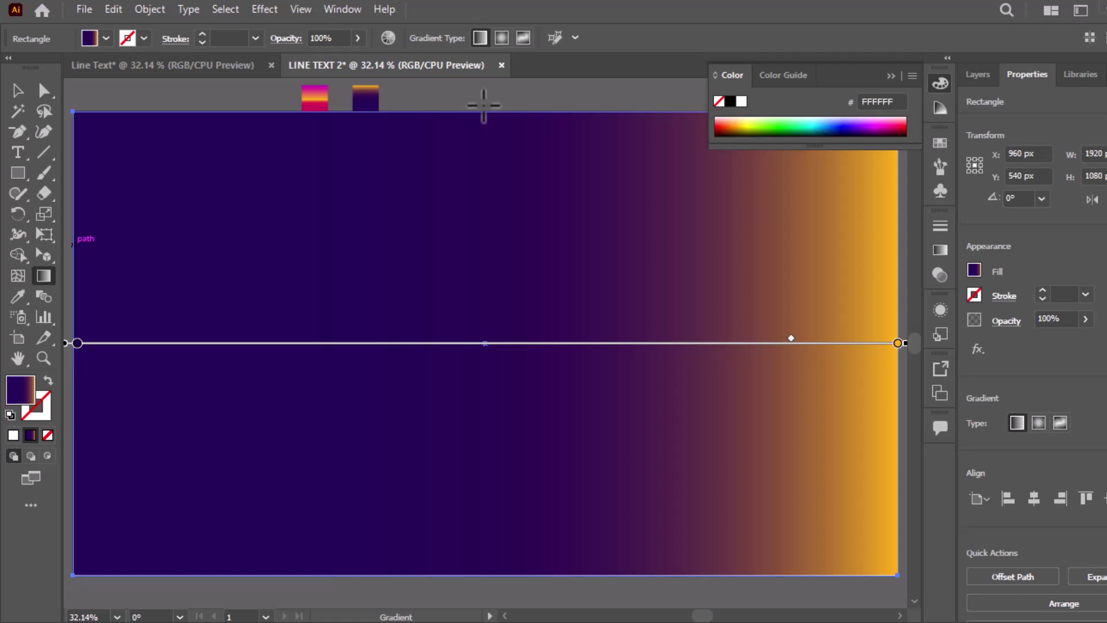
pyautogui.moveTo(484, 105); pyautogui.dragTo(486, 573)
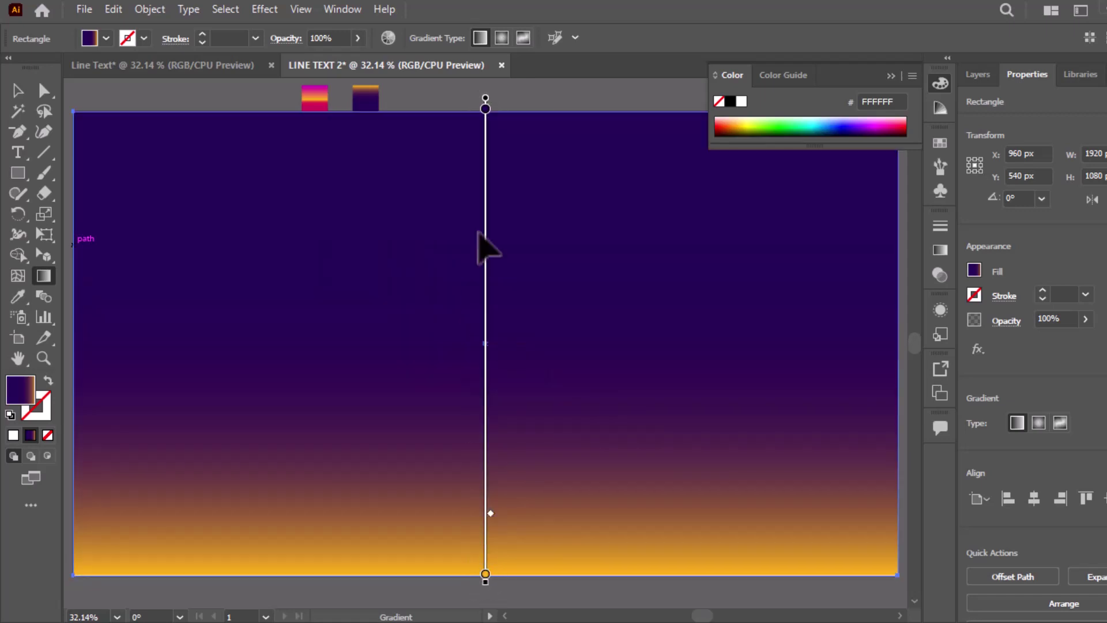
pyautogui.moveTo(507, 106)
pyautogui.mouseDown()
pyautogui.moveTo(494, 600)
pyautogui.moveTo(478, 601)
pyautogui.mouseUp()
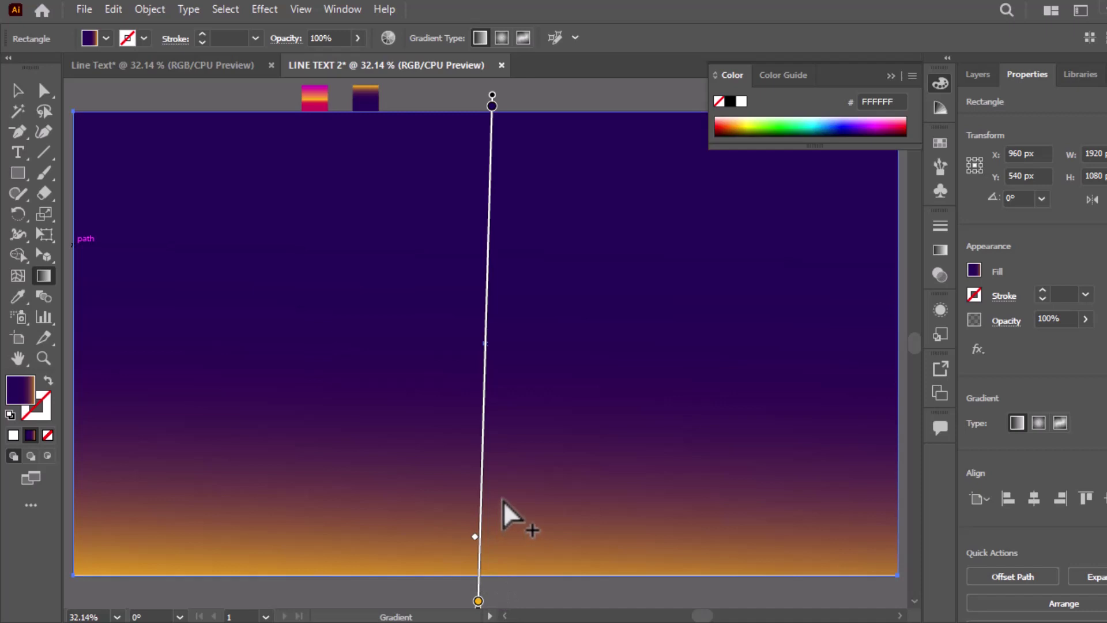
pyautogui.click(18, 91)
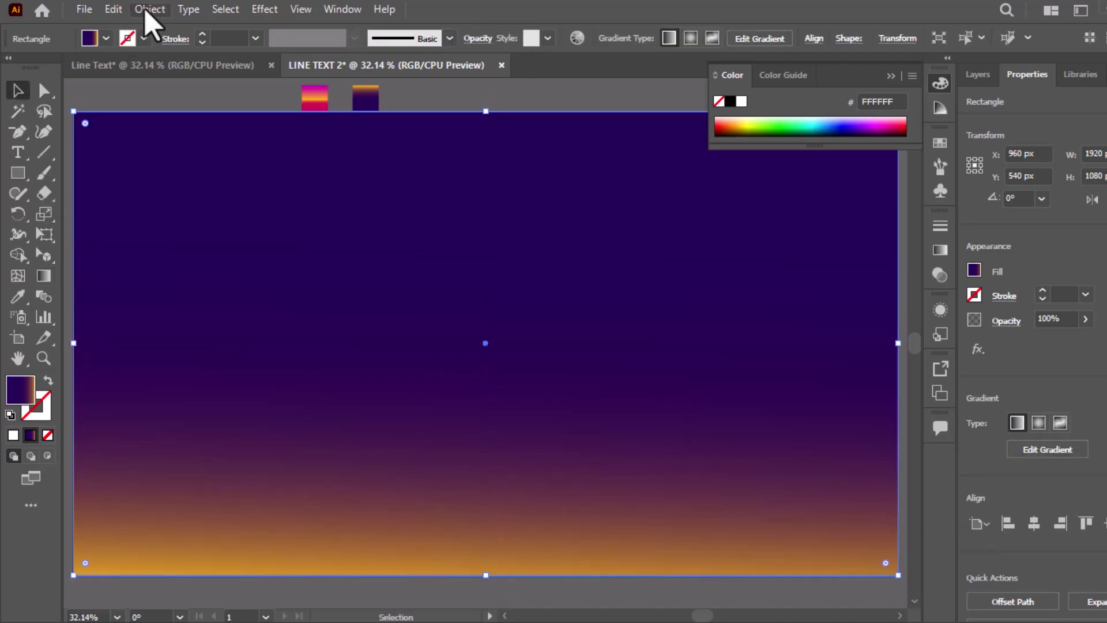
# Lock the gradient background rectangle with Object > Lock > Selection
pyautogui.click(150, 10)
pyautogui.moveTo(212, 123)
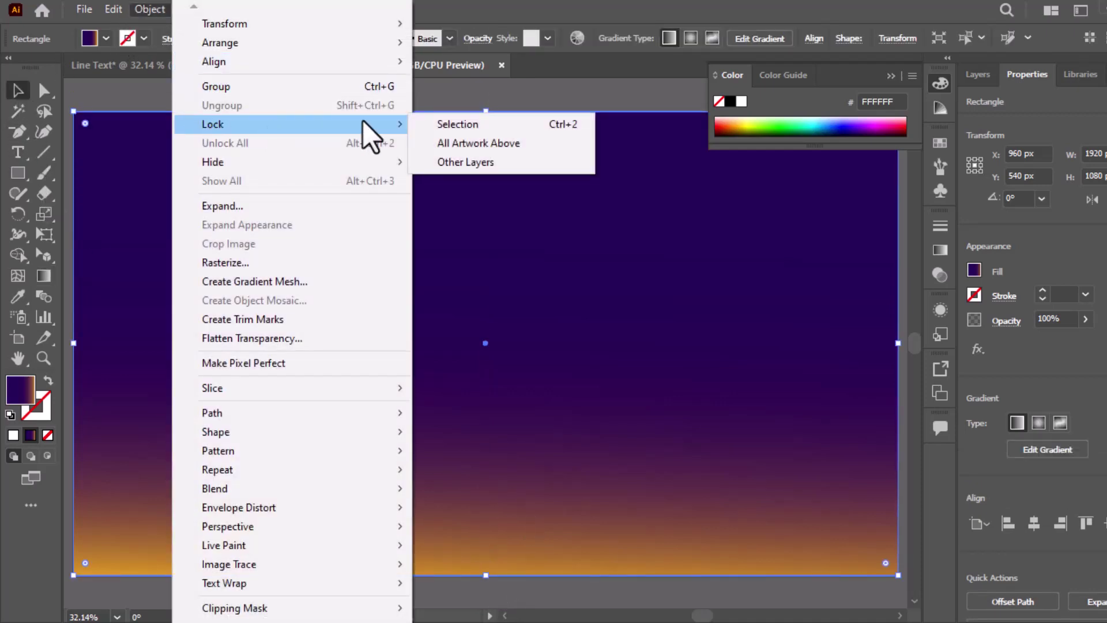
pyautogui.click(444, 123)
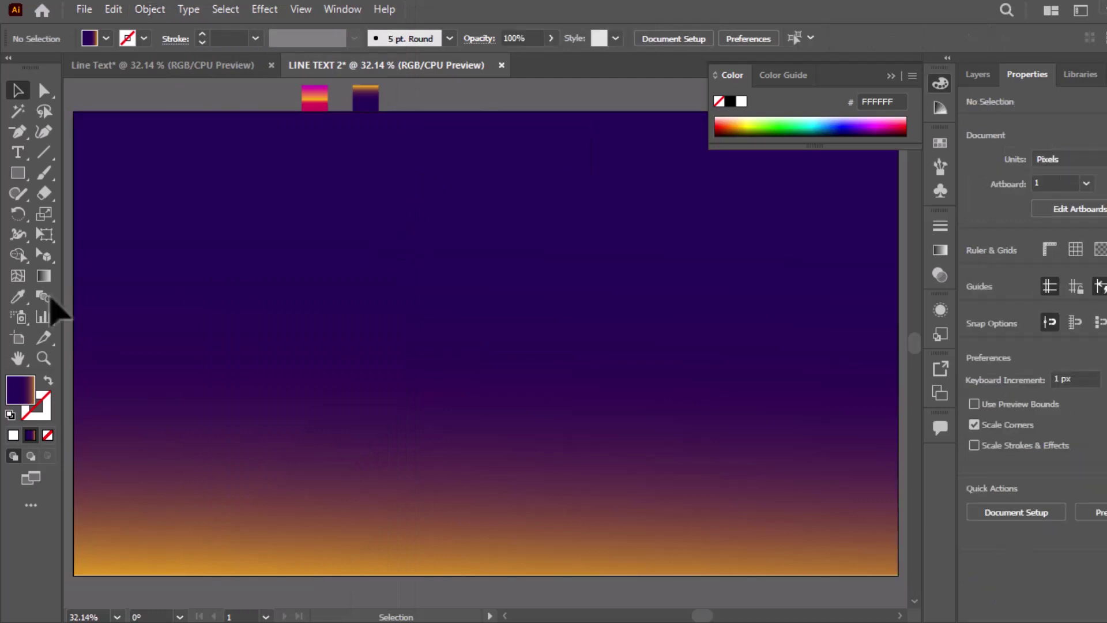
pyautogui.click(22, 153)
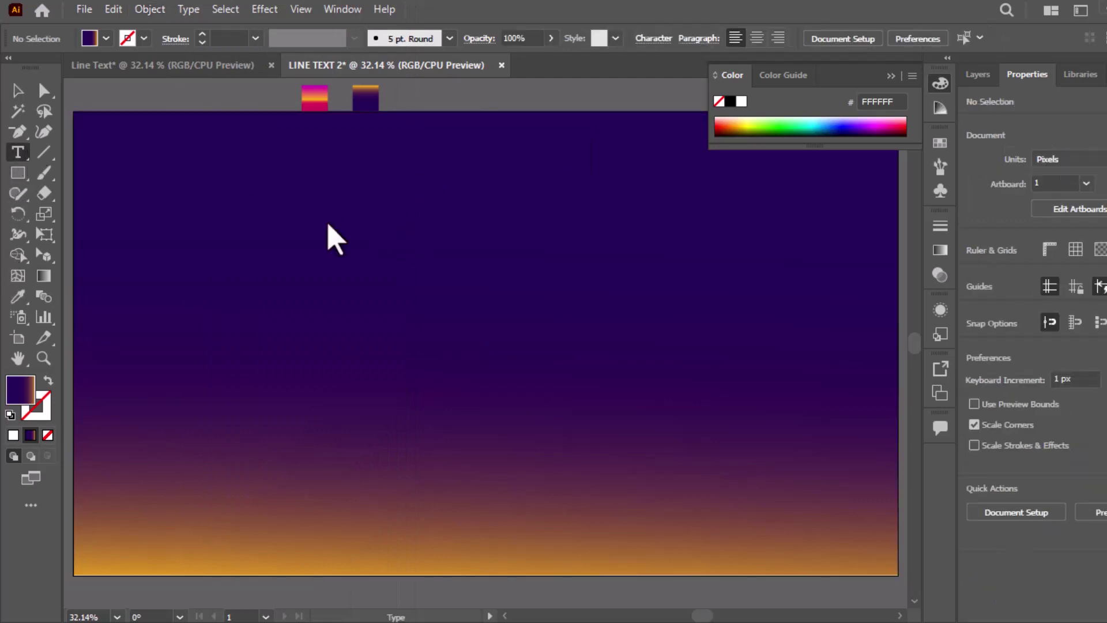
# Type COOOL on the artboard, scale it to about 361 pt and shift it right
pyautogui.click(260, 344)
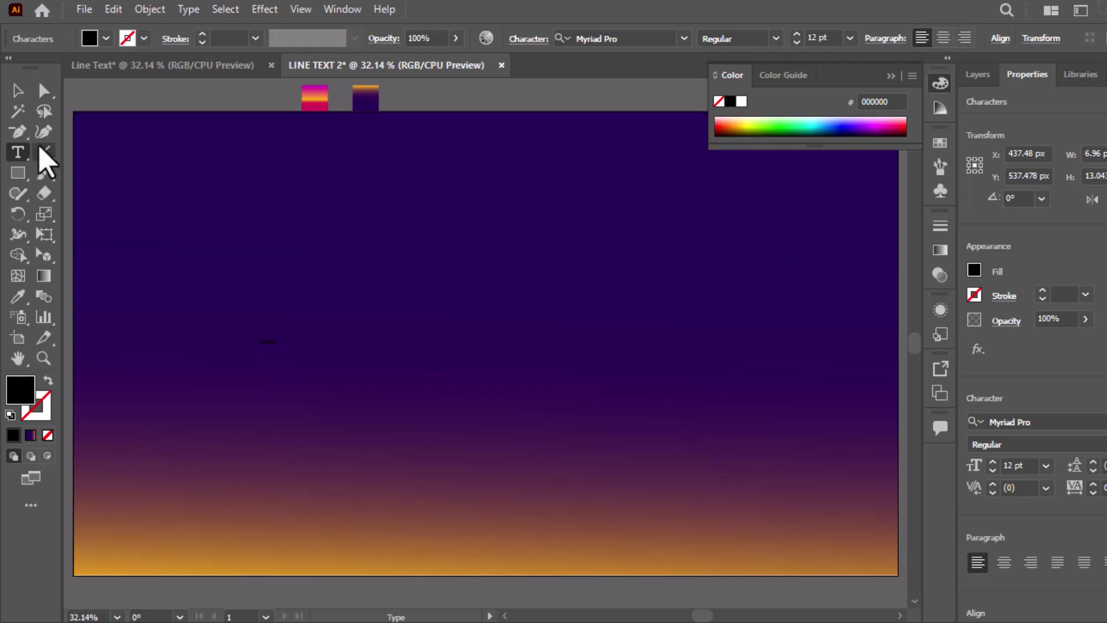
pyautogui.click(22, 95)
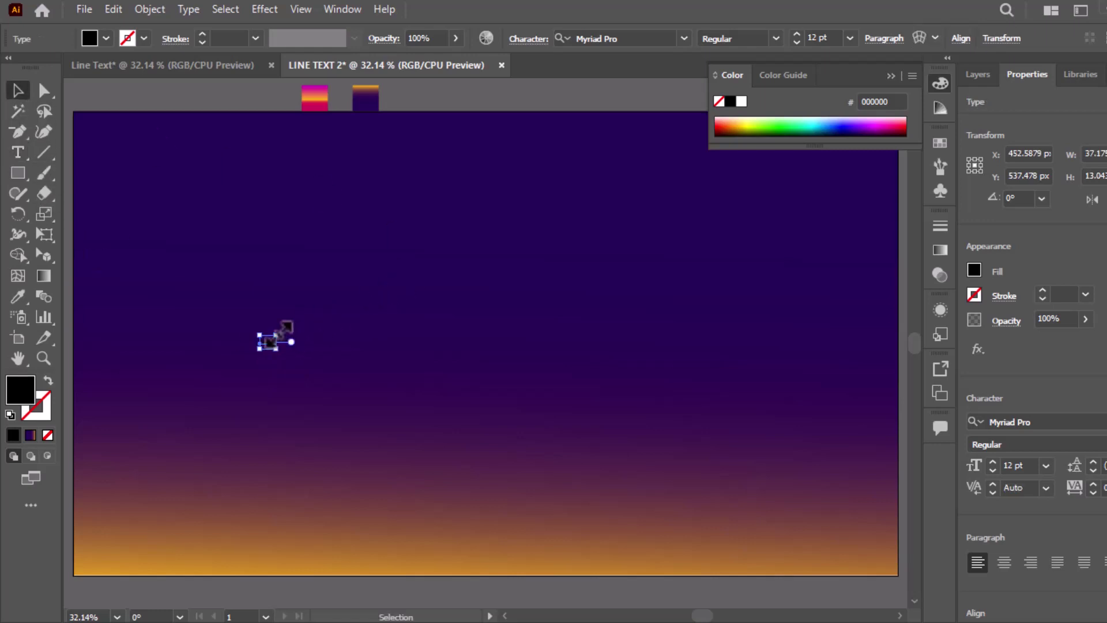
pyautogui.moveTo(284, 330); pyautogui.dragTo(595, 248)
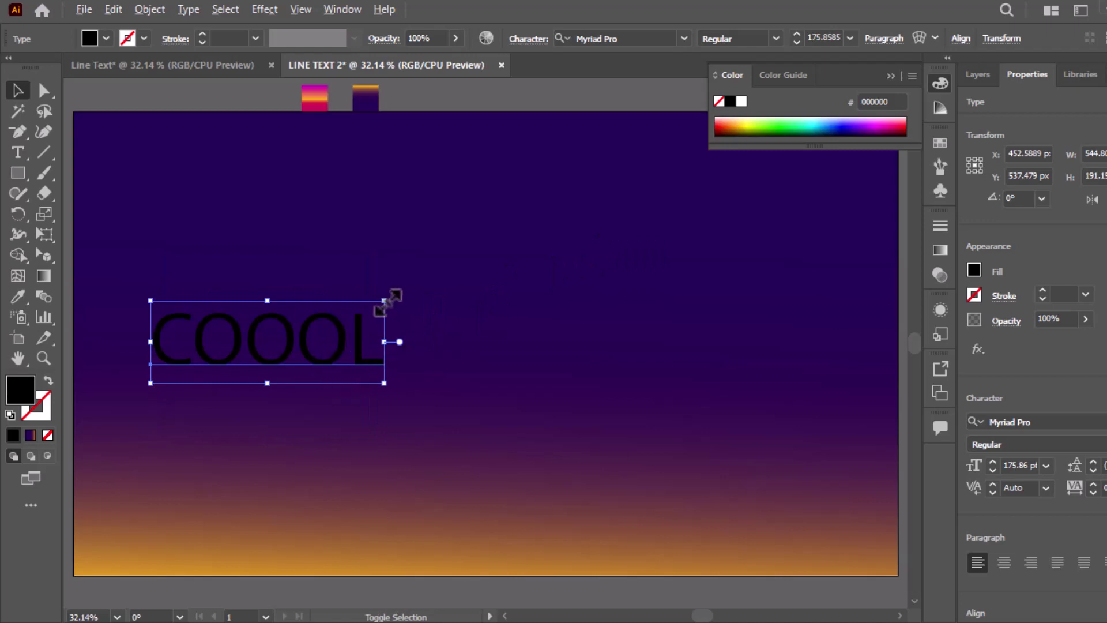
pyautogui.moveTo(385, 300); pyautogui.dragTo(508, 257)
pyautogui.moveTo(424, 316); pyautogui.dragTo(551, 317)
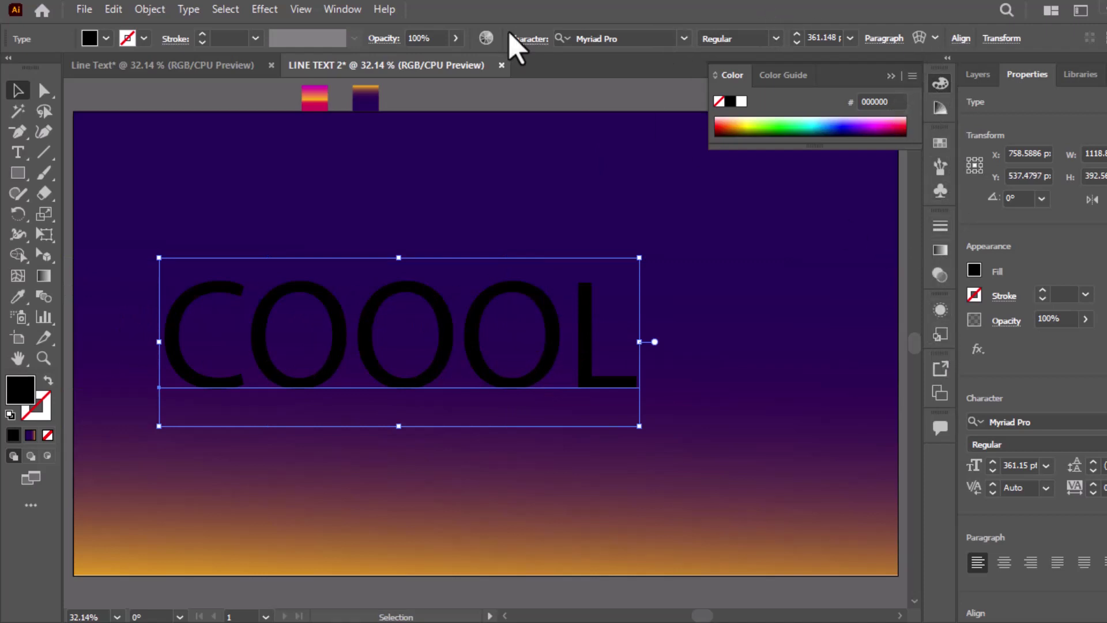
# Centre COOOL horizontally and vertically using the Align panel, then dock the panel
pyautogui.click(343, 9)
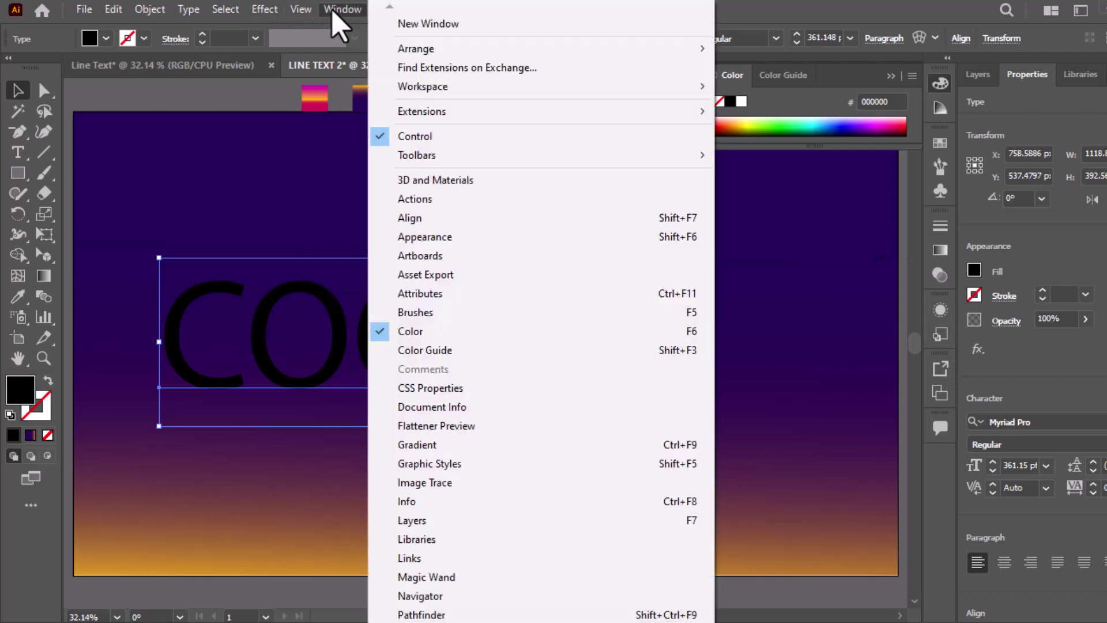
pyautogui.click(425, 216)
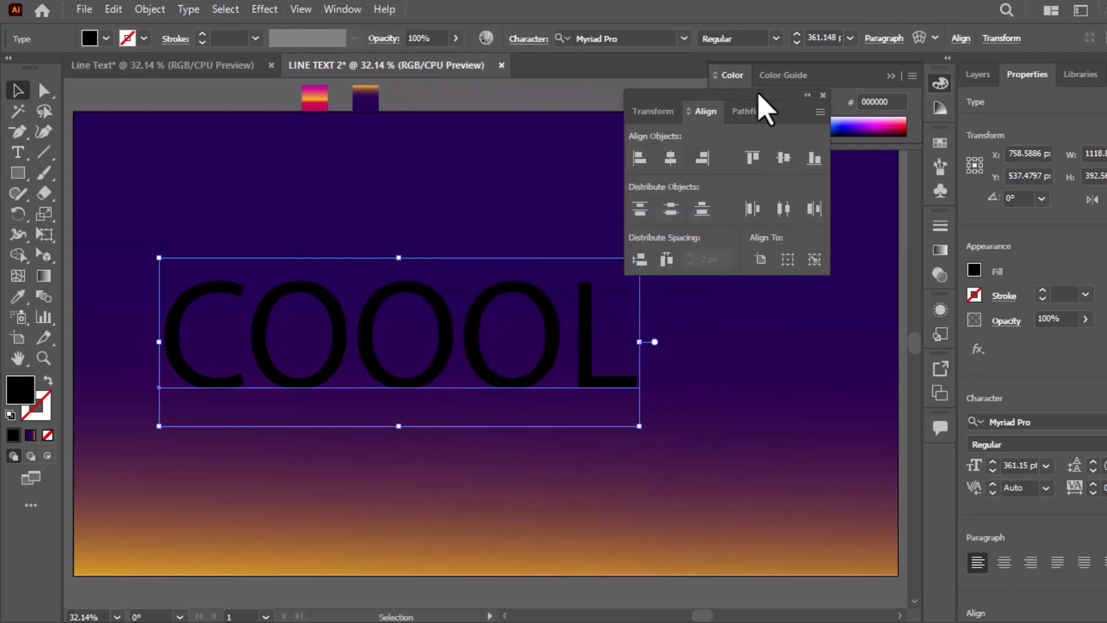
pyautogui.moveTo(759, 98); pyautogui.dragTo(941, 445)
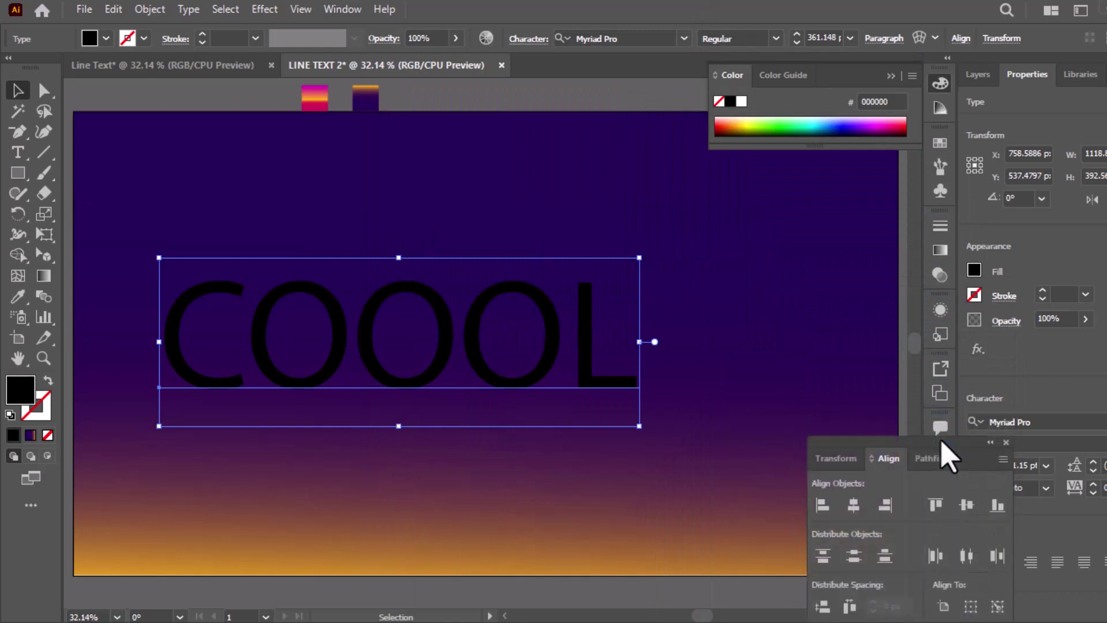
pyautogui.click(854, 508)
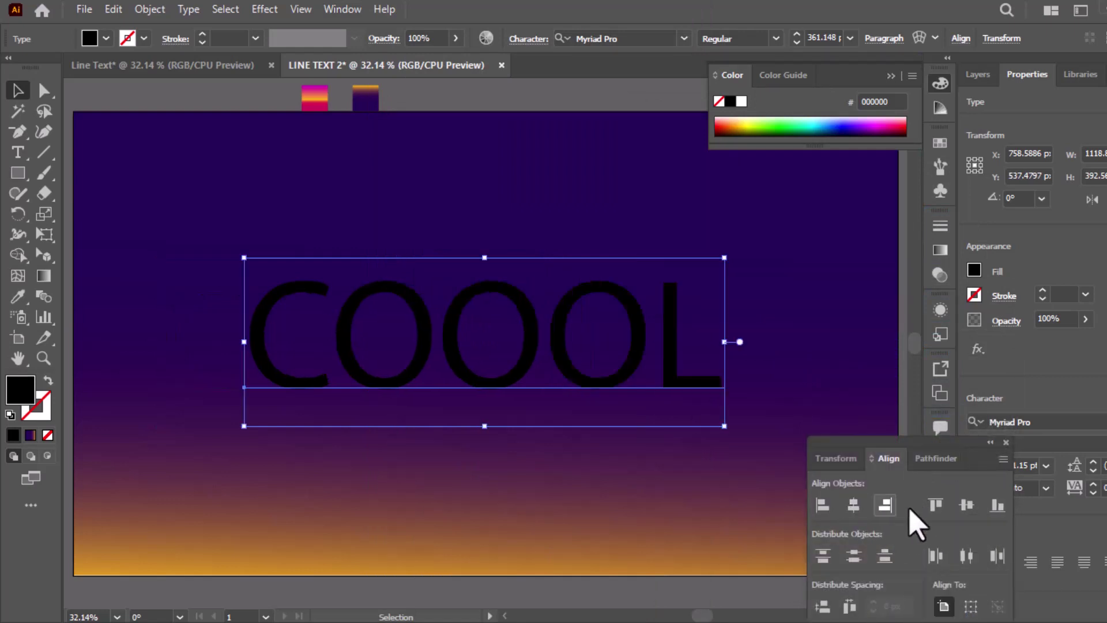
pyautogui.click(965, 505)
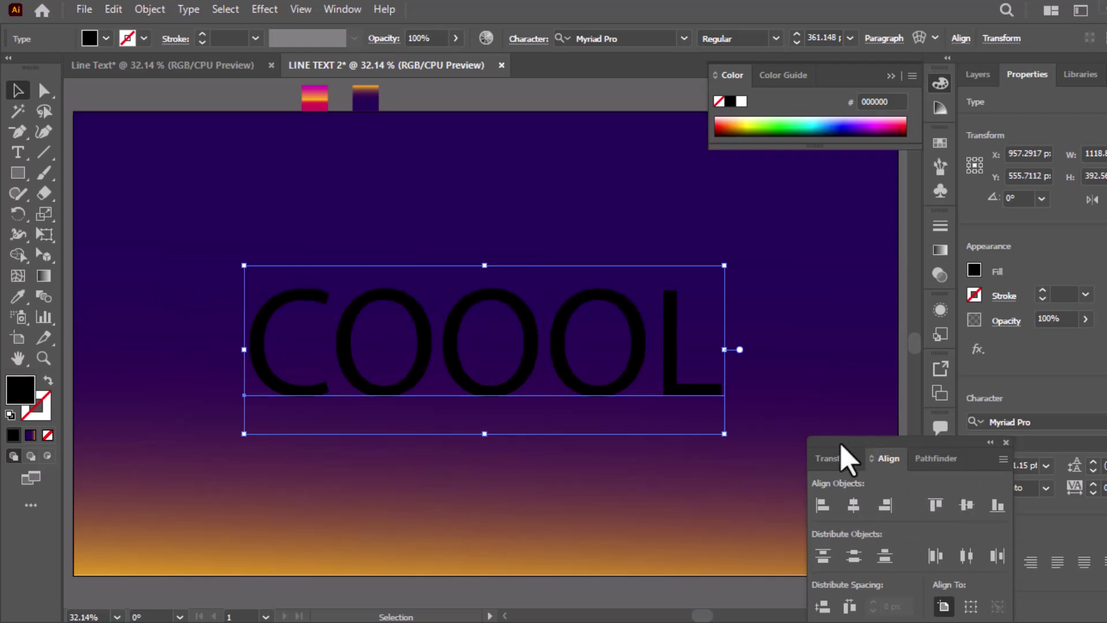
pyautogui.moveTo(848, 458); pyautogui.dragTo(934, 470)
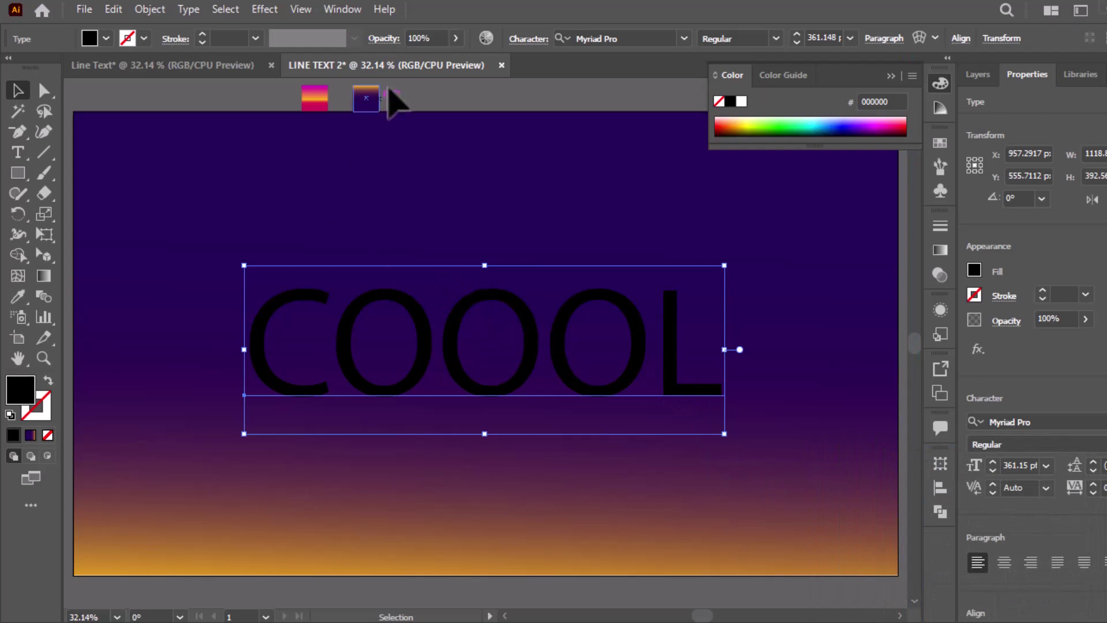
# Switch COOOL to Cooper Black, enlarge it to about 409 pt, and re-centre it both ways
pyautogui.click(684, 38)
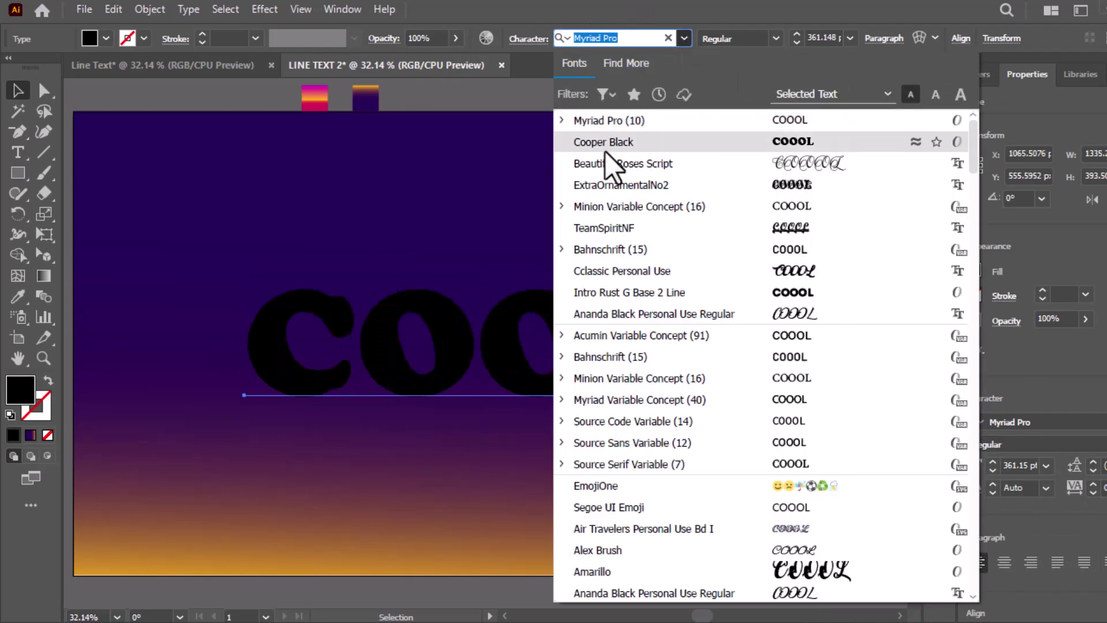
pyautogui.click(622, 145)
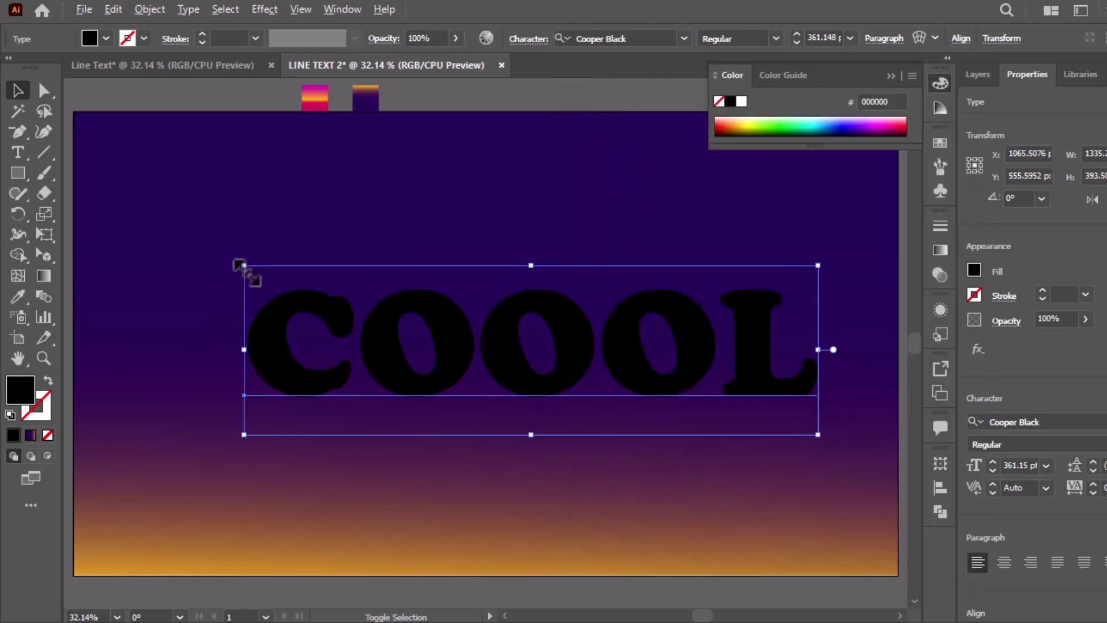
pyautogui.moveTo(244, 266); pyautogui.dragTo(206, 250)
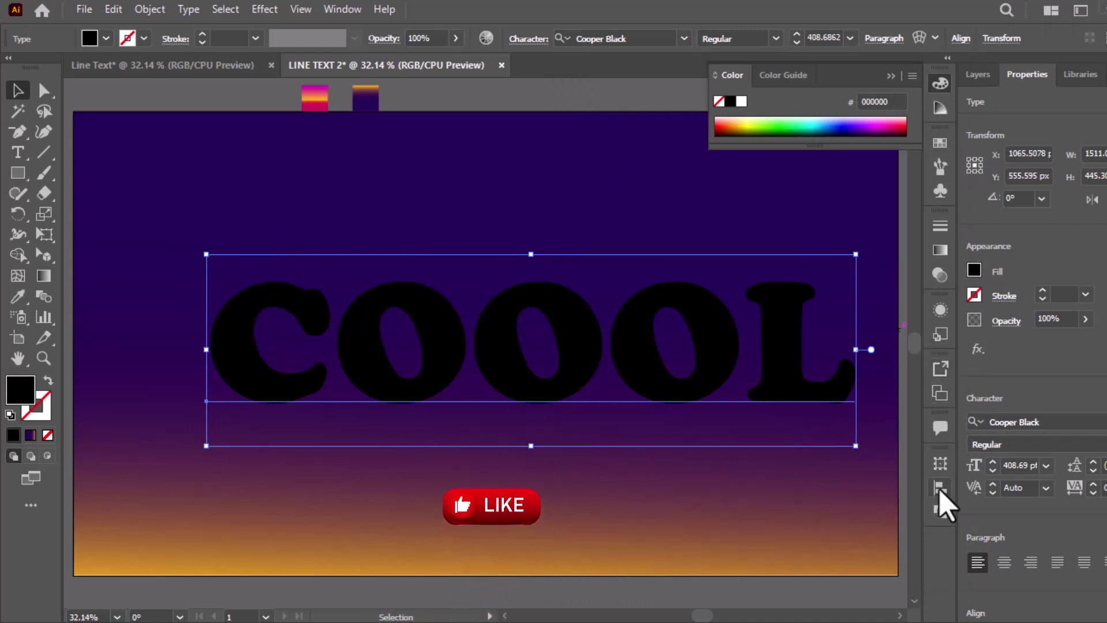
pyautogui.click(940, 488)
pyautogui.click(762, 497)
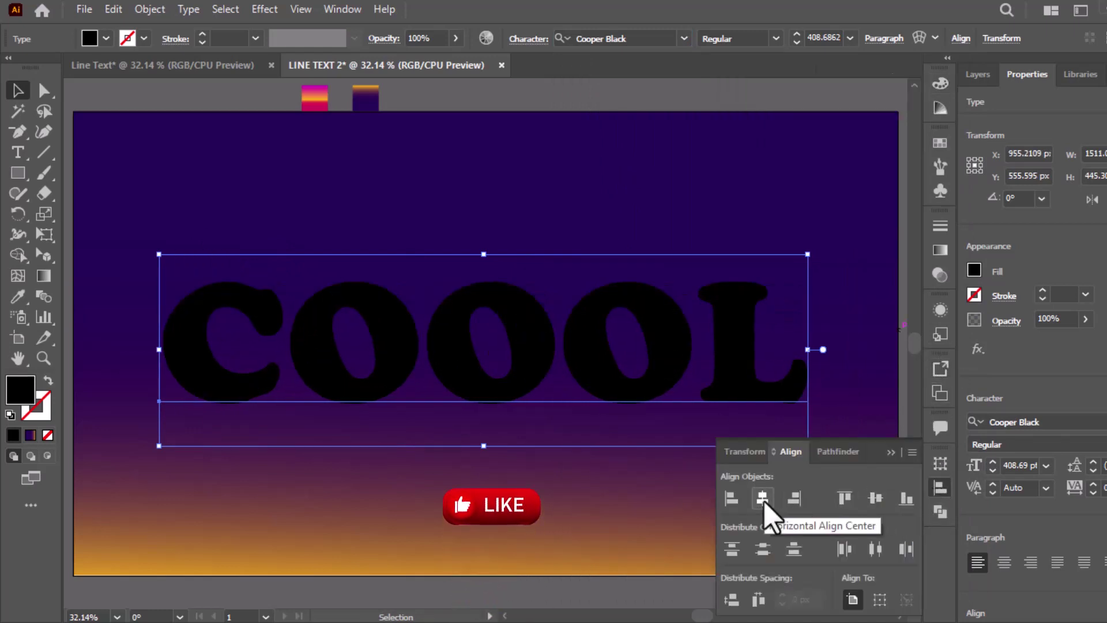
pyautogui.click(875, 499)
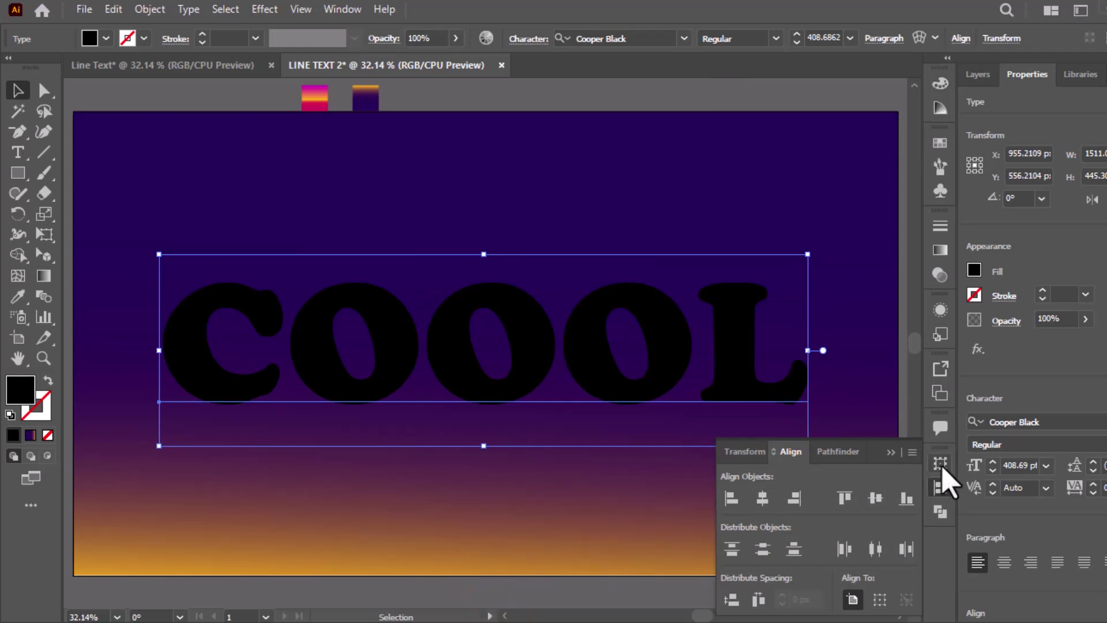
# Swap fill and stroke so COOOL has only a black stroke, then create outlines
pyautogui.click(940, 487)
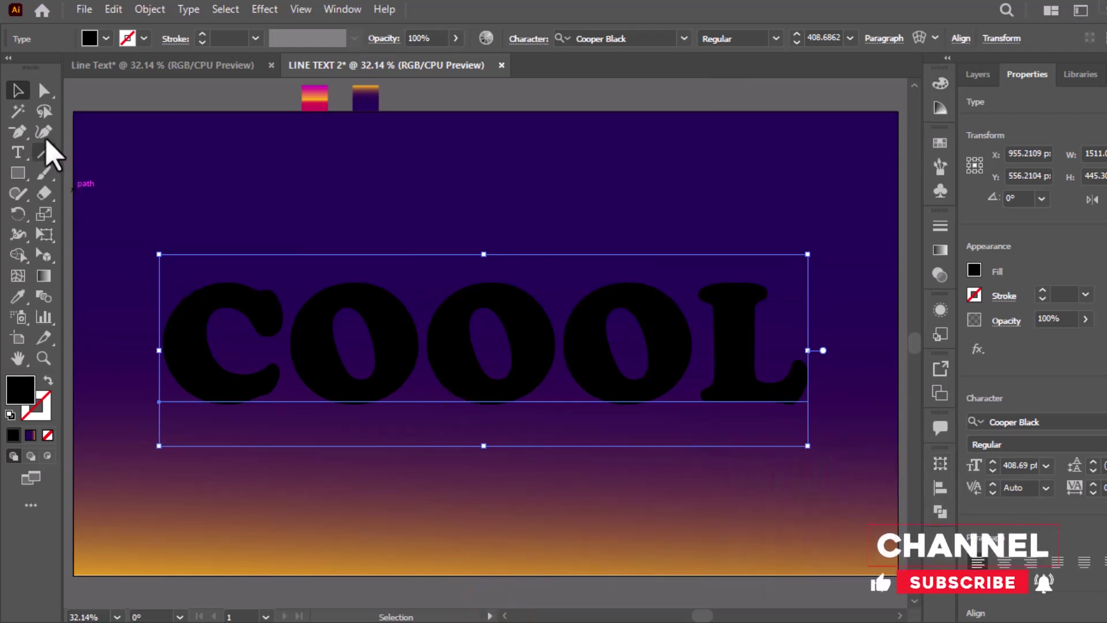
pyautogui.click(49, 383)
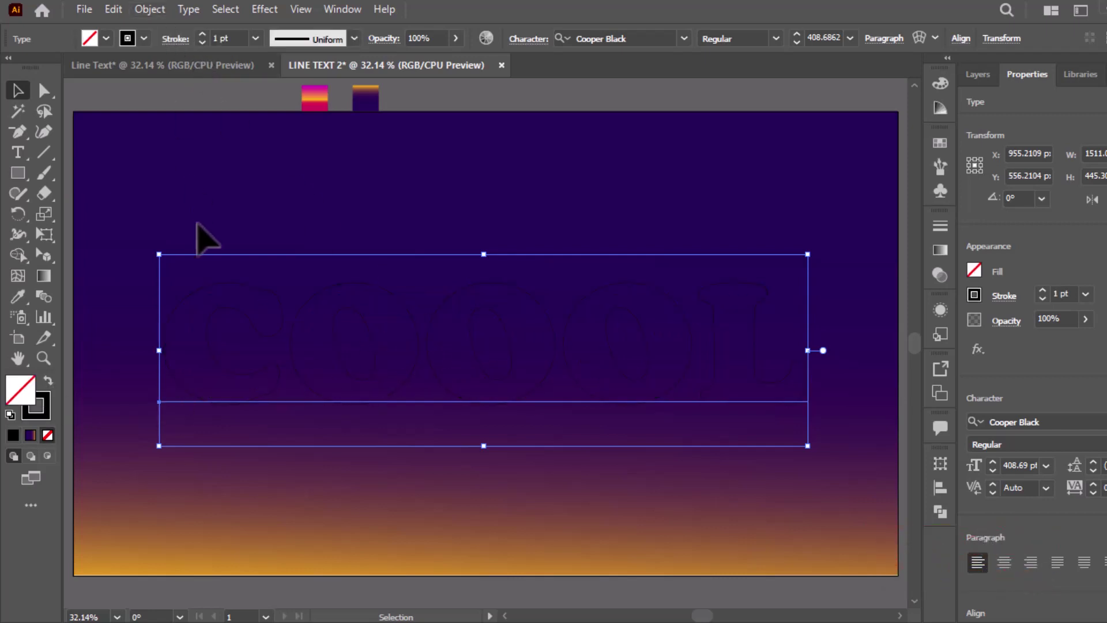
pyautogui.rightClick(249, 293)
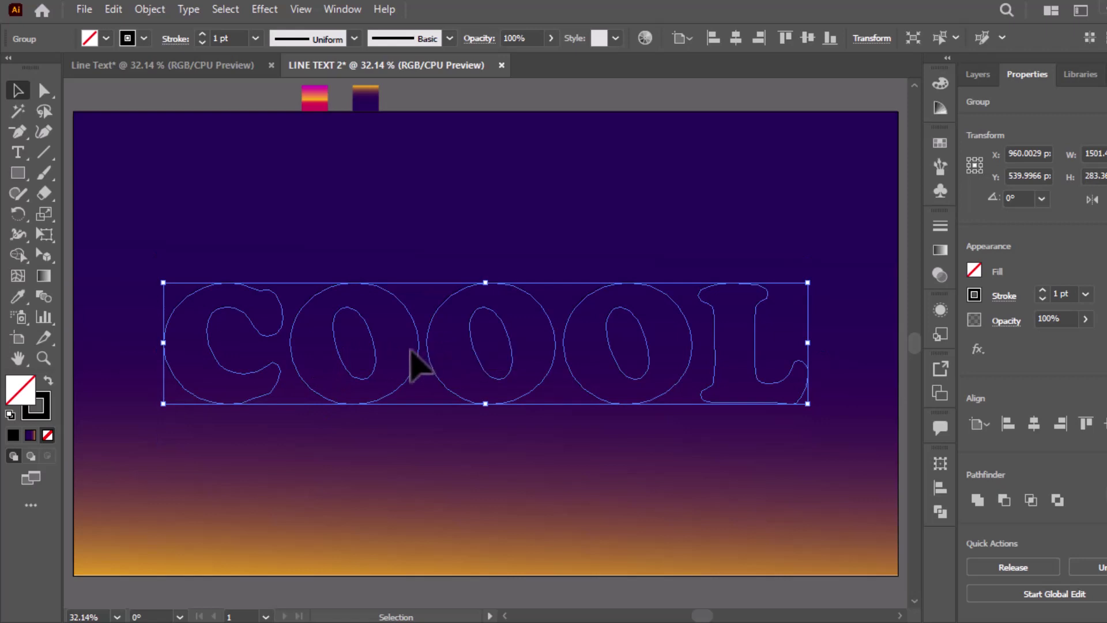
pyautogui.click(150, 9)
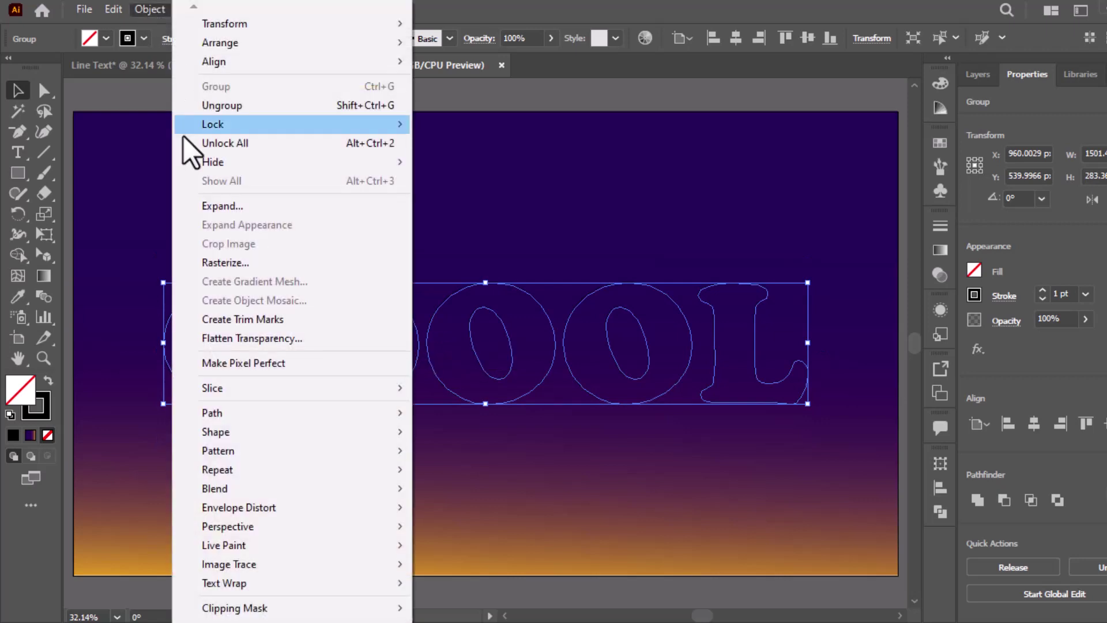
# Expand the COOOL outlines with Fill and Stroke checked
pyautogui.click(214, 206)
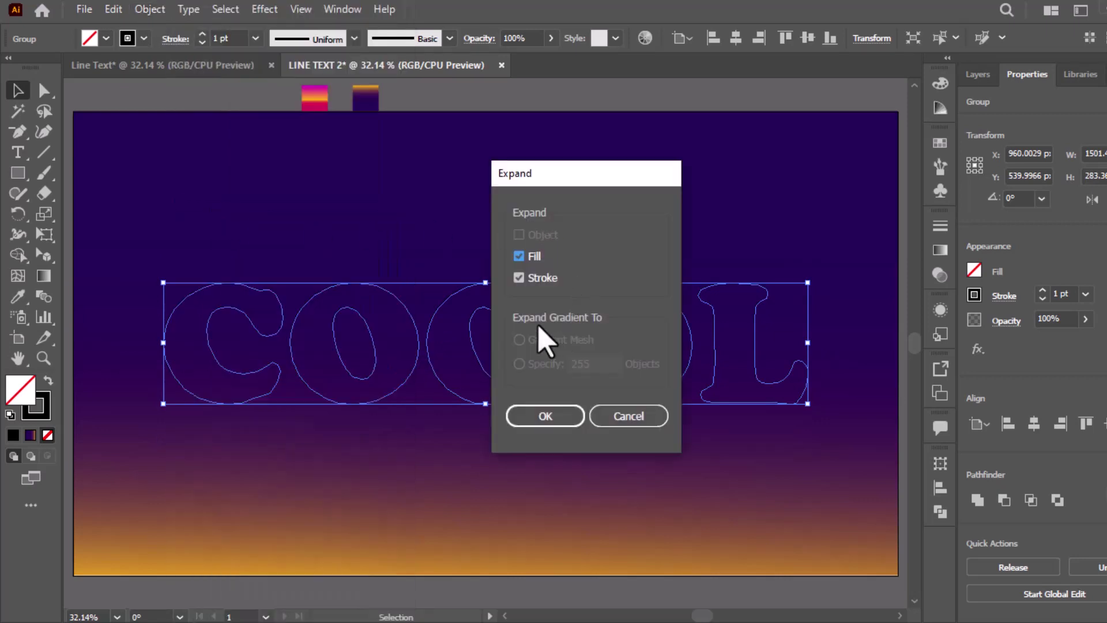
pyautogui.click(533, 398)
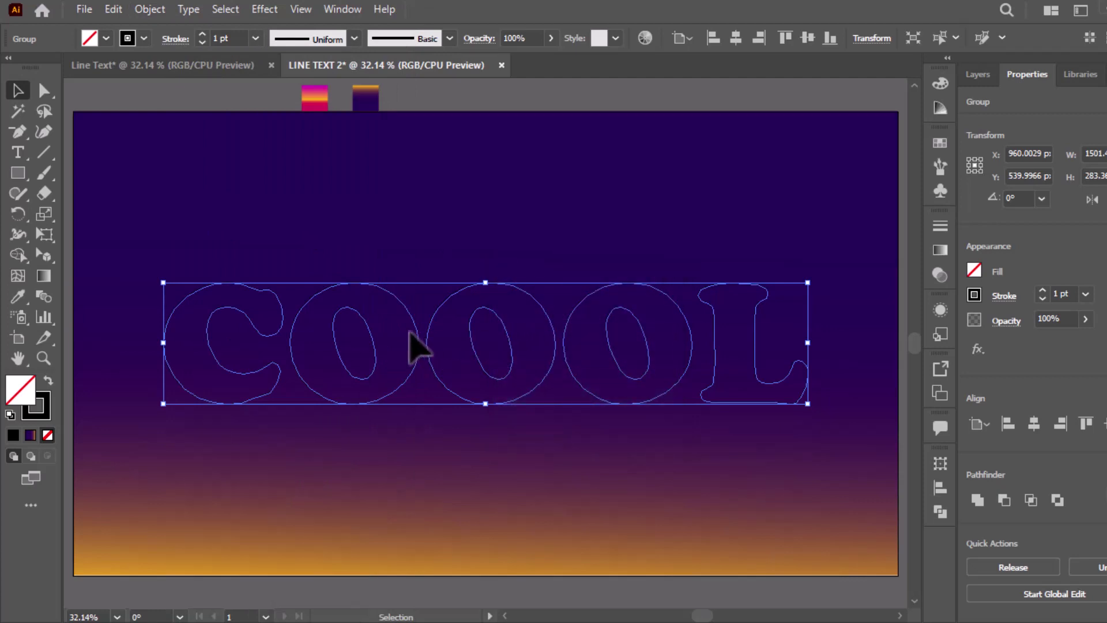
pyautogui.click(44, 90)
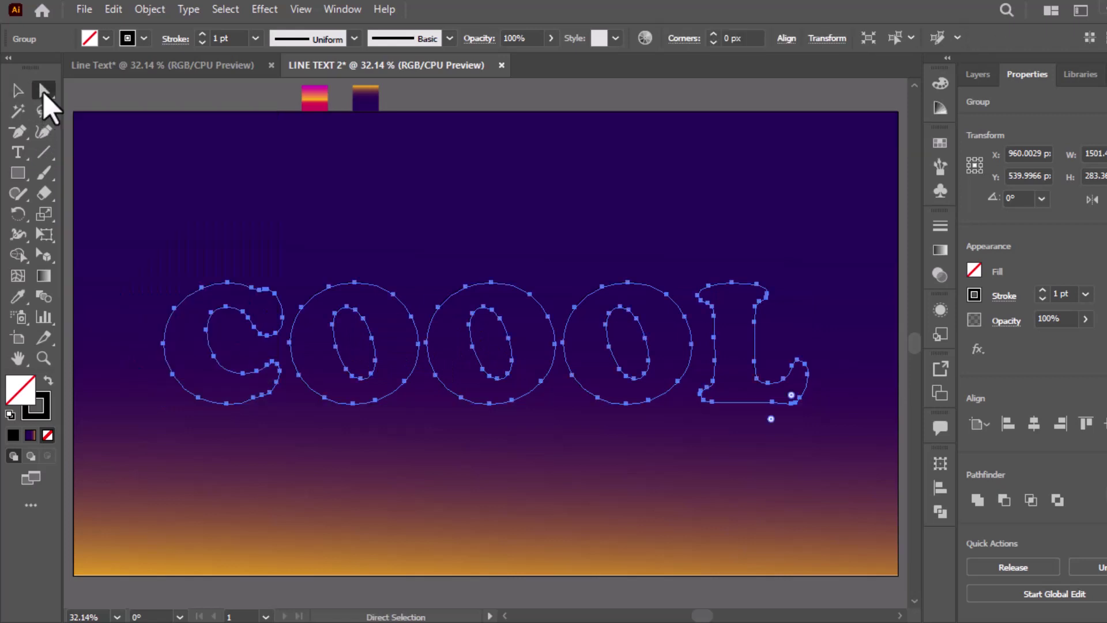
pyautogui.click(17, 91)
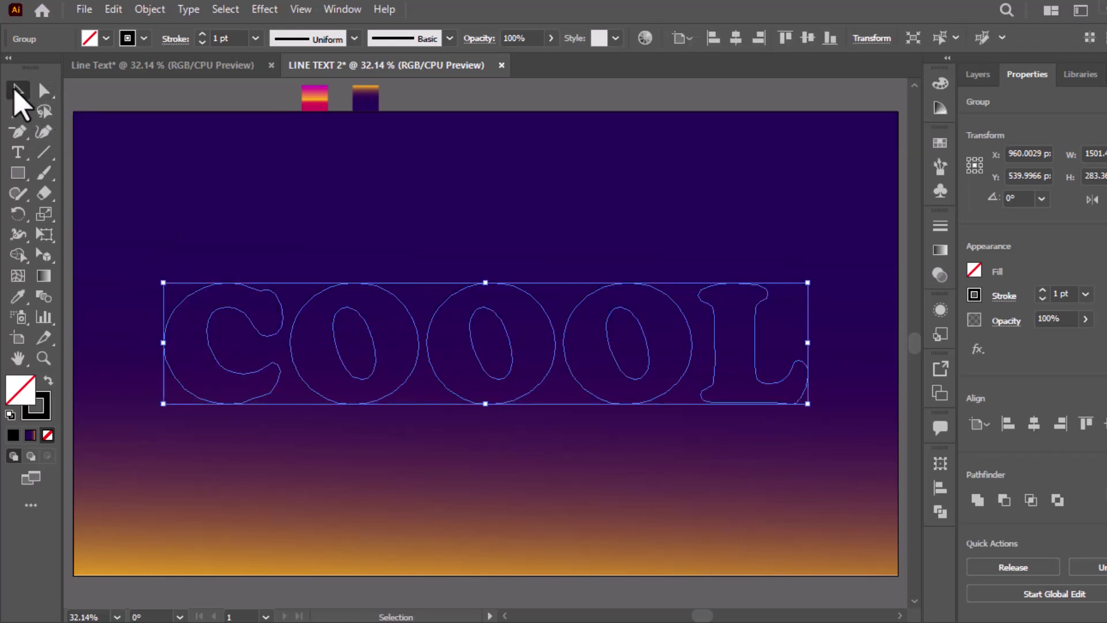
# Ungroup the letter outlines twice down to compound paths and deselect them
pyautogui.rightClick(259, 338)
pyautogui.click(300, 173)
pyautogui.rightClick(276, 332)
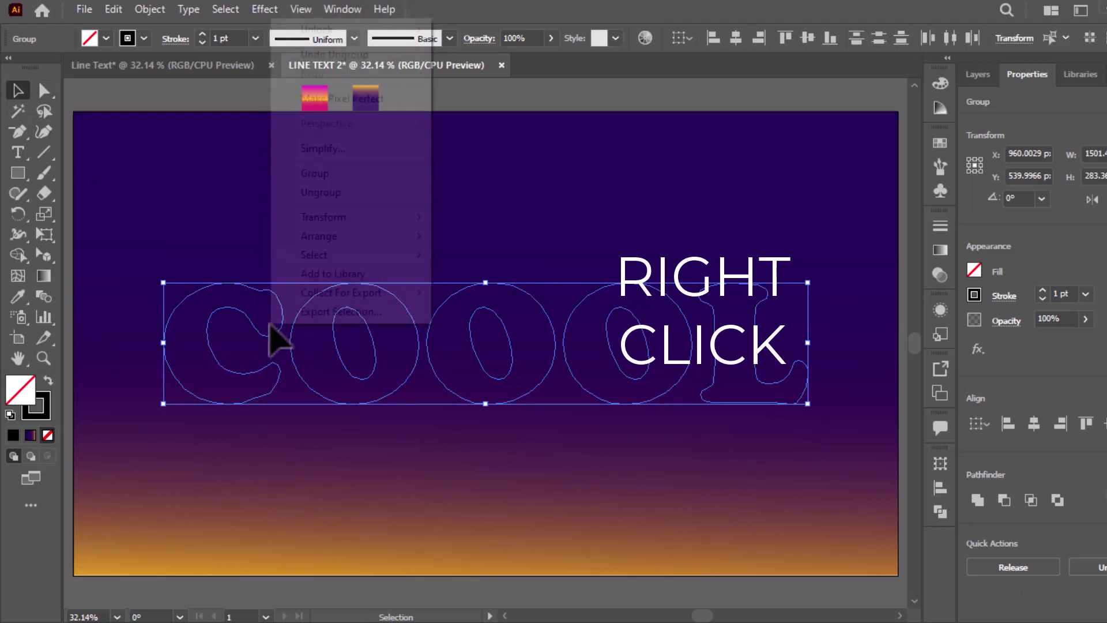
pyautogui.click(309, 194)
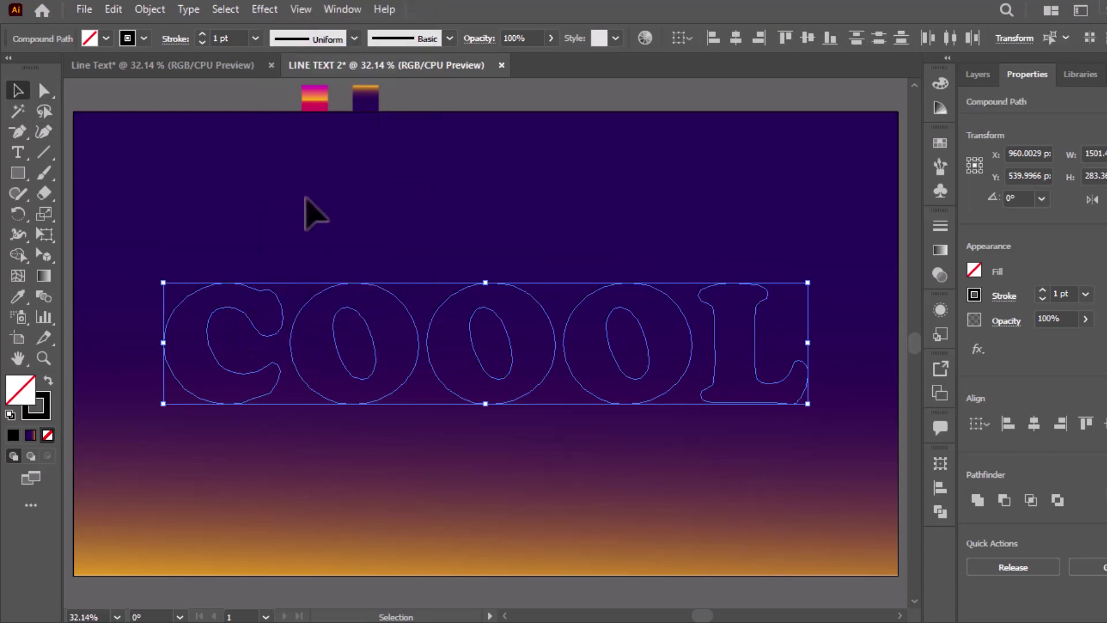
pyautogui.rightClick(265, 334)
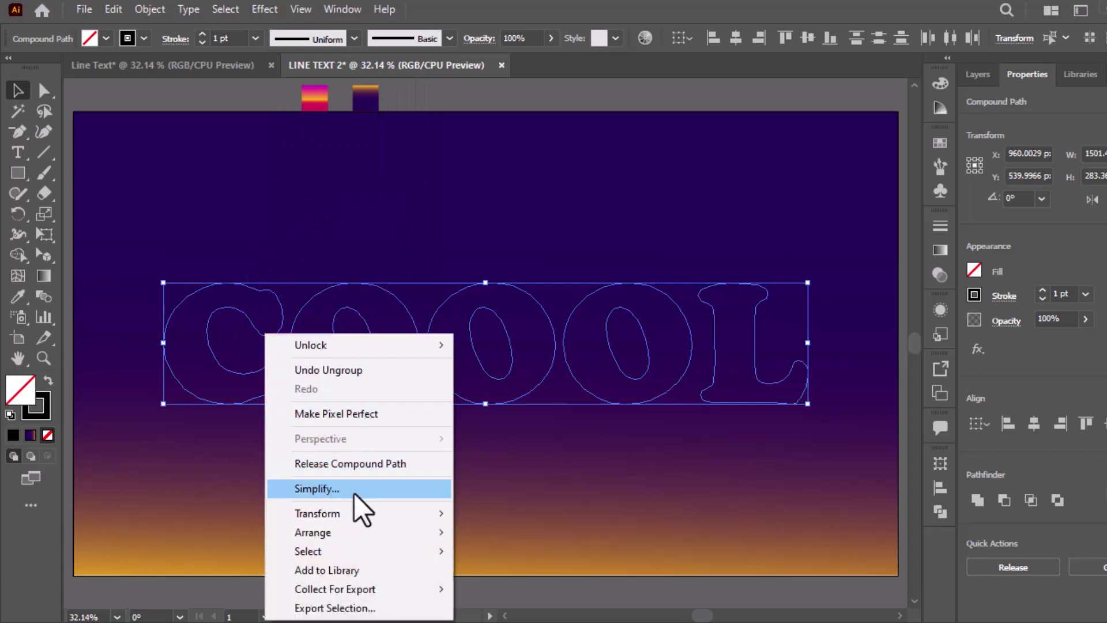
pyautogui.click(229, 292)
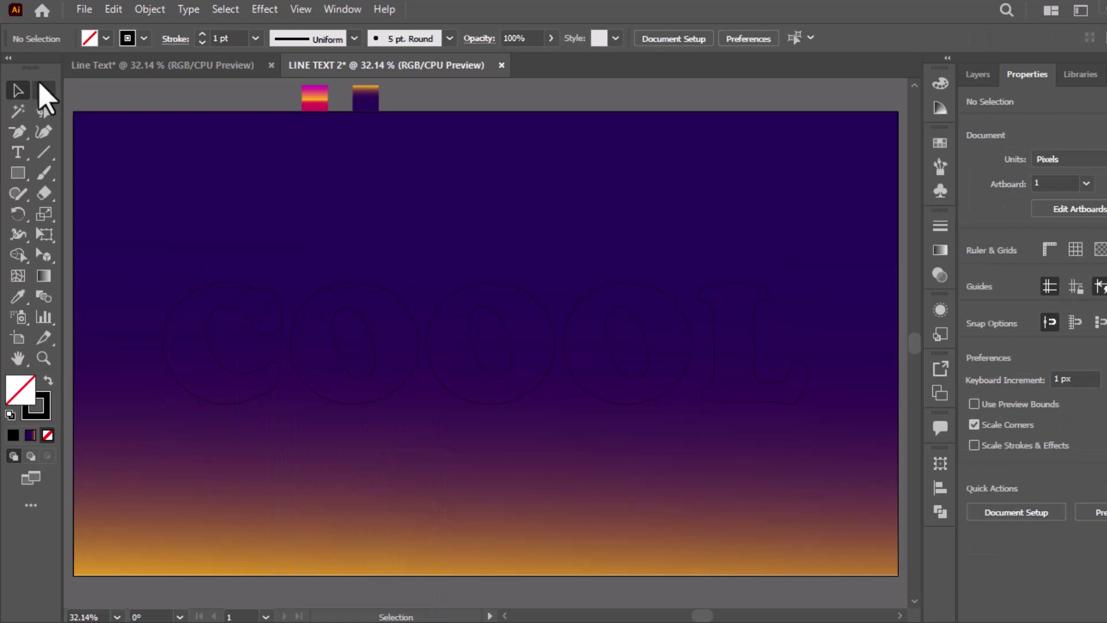
pyautogui.click(45, 92)
# Select the C's upper and right end-cap anchors and delete them
pyautogui.click(268, 293)
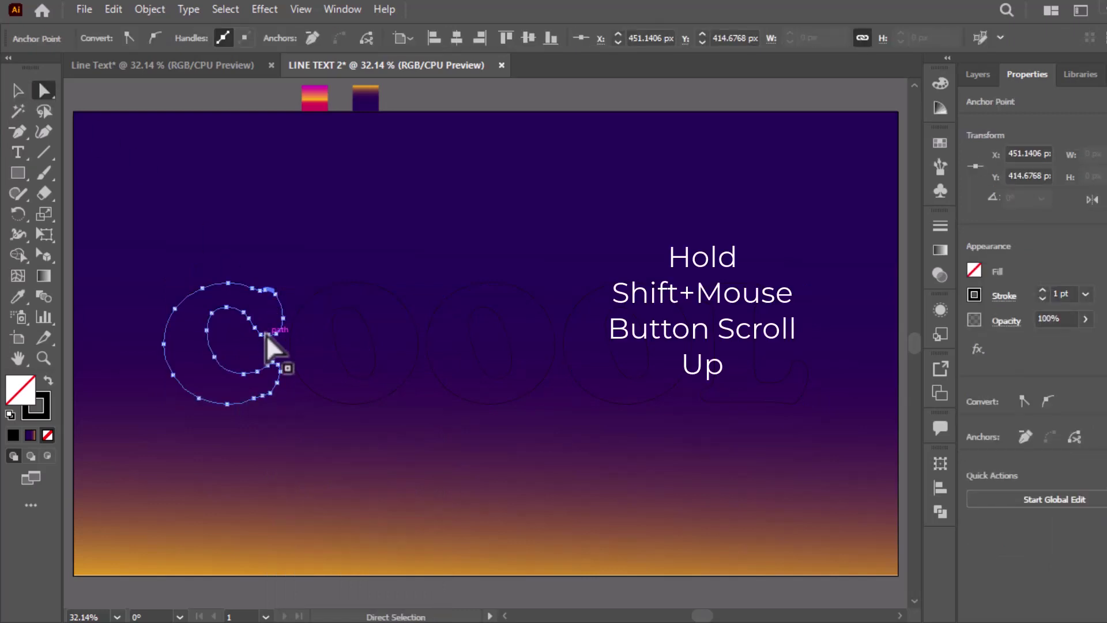
pyautogui.scroll(1, 265, 332)
pyautogui.scroll(1, 265, 332)
pyautogui.scroll(1, 265, 332)
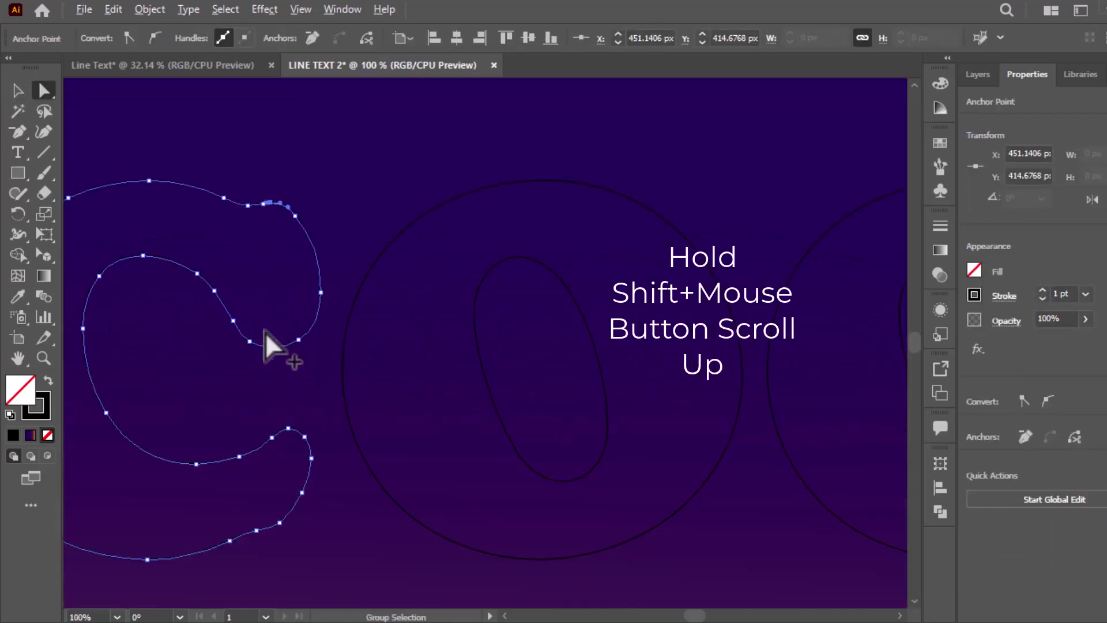
pyautogui.scroll(1, 264, 332)
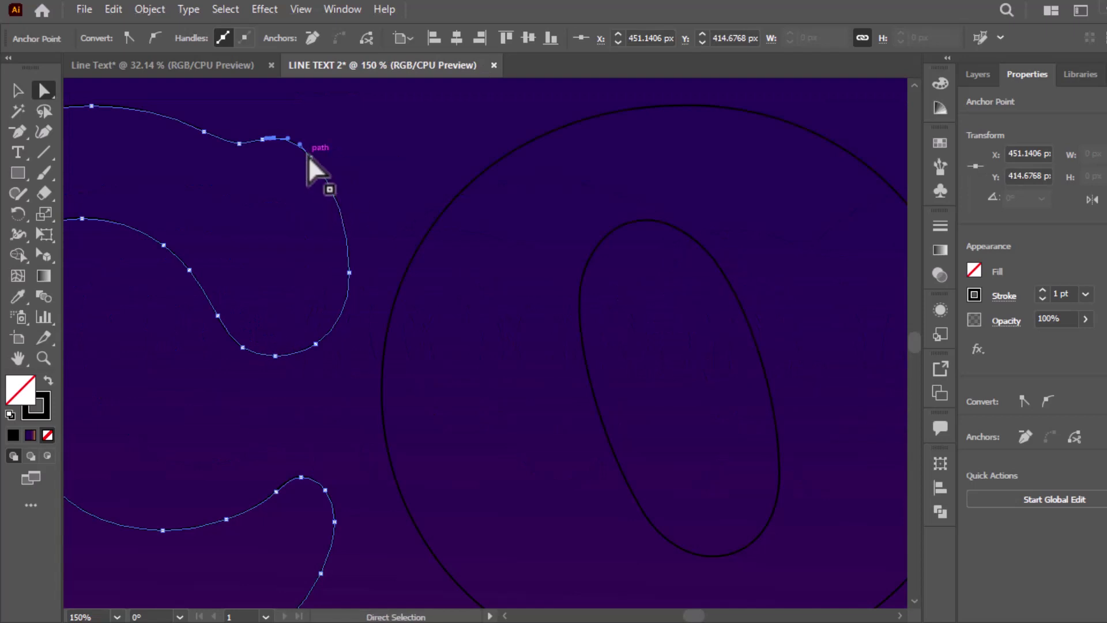
pyautogui.moveTo(403, 151)
pyautogui.mouseDown()
pyautogui.moveTo(314, 294)
pyautogui.moveTo(310, 272)
pyautogui.mouseUp()
pyautogui.moveTo(244, 190); pyautogui.dragTo(254, 193)
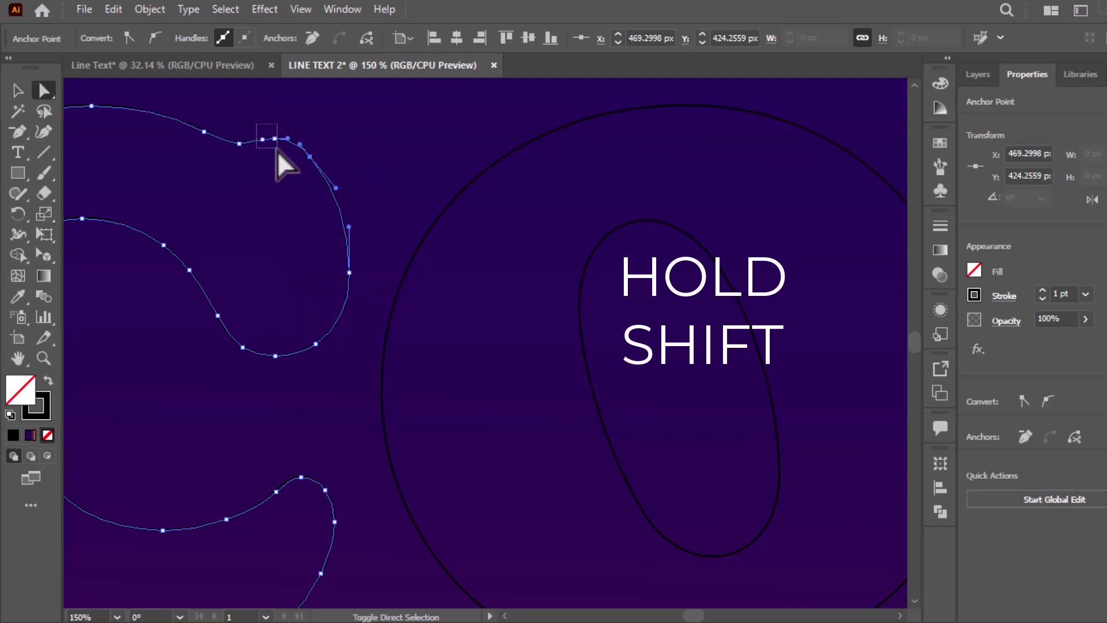
pyautogui.moveTo(277, 150); pyautogui.dragTo(278, 151)
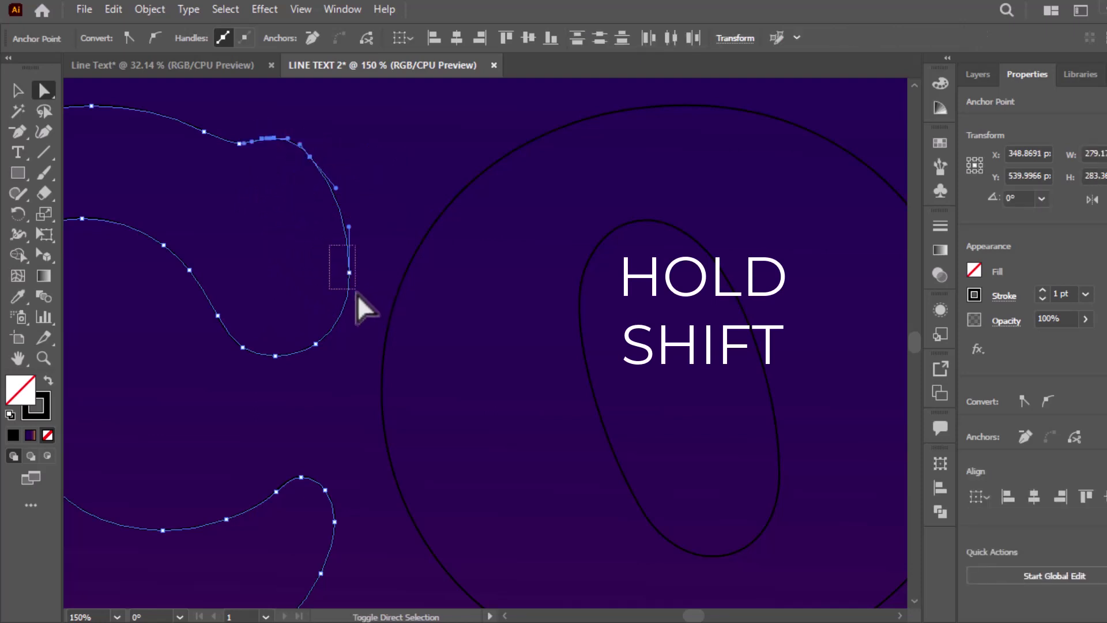
pyautogui.moveTo(356, 291); pyautogui.dragTo(350, 302)
pyautogui.moveTo(332, 362); pyautogui.dragTo(290, 333)
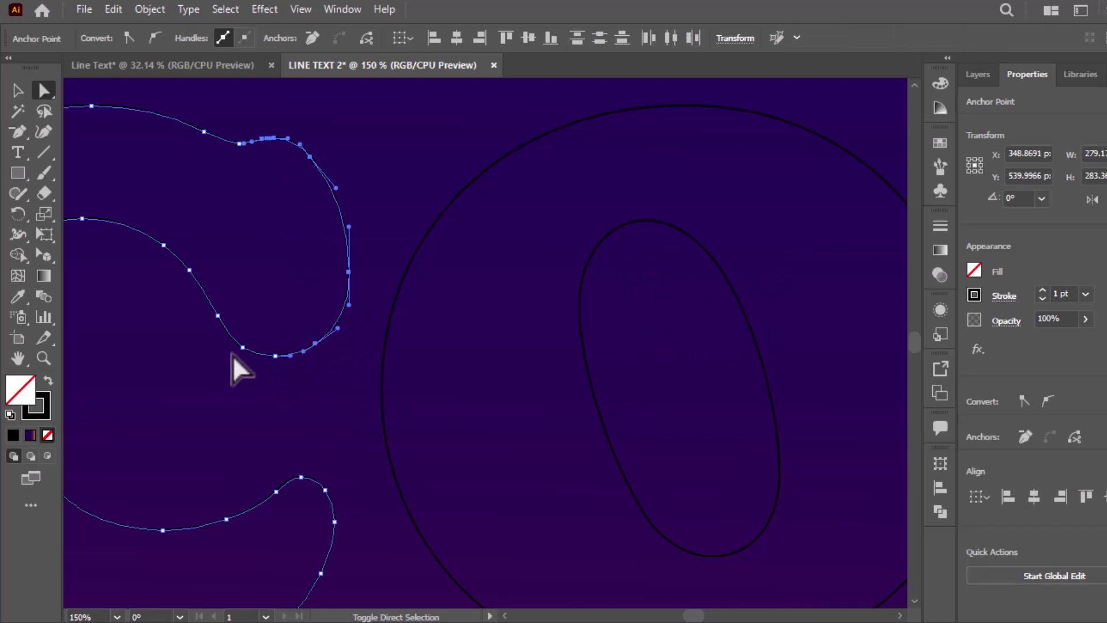
pyautogui.moveTo(227, 363); pyautogui.dragTo(278, 341)
pyautogui.press('Delete')
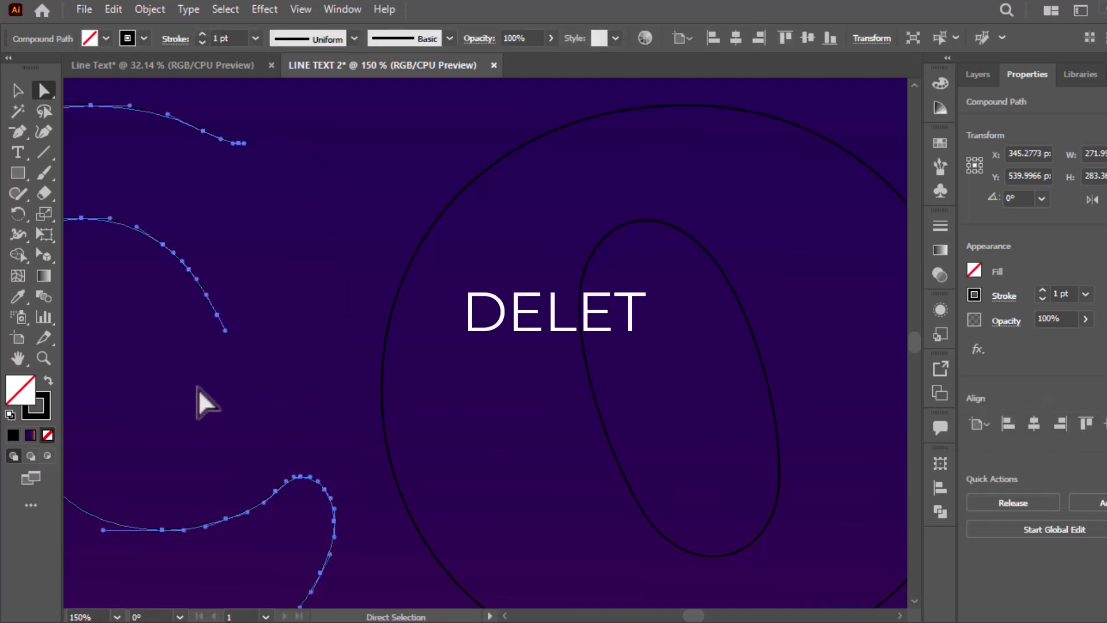
# Delete the remaining end anchors of the C's inner, top and lower-tip curves
pyautogui.moveTo(263, 288); pyautogui.dragTo(201, 348)
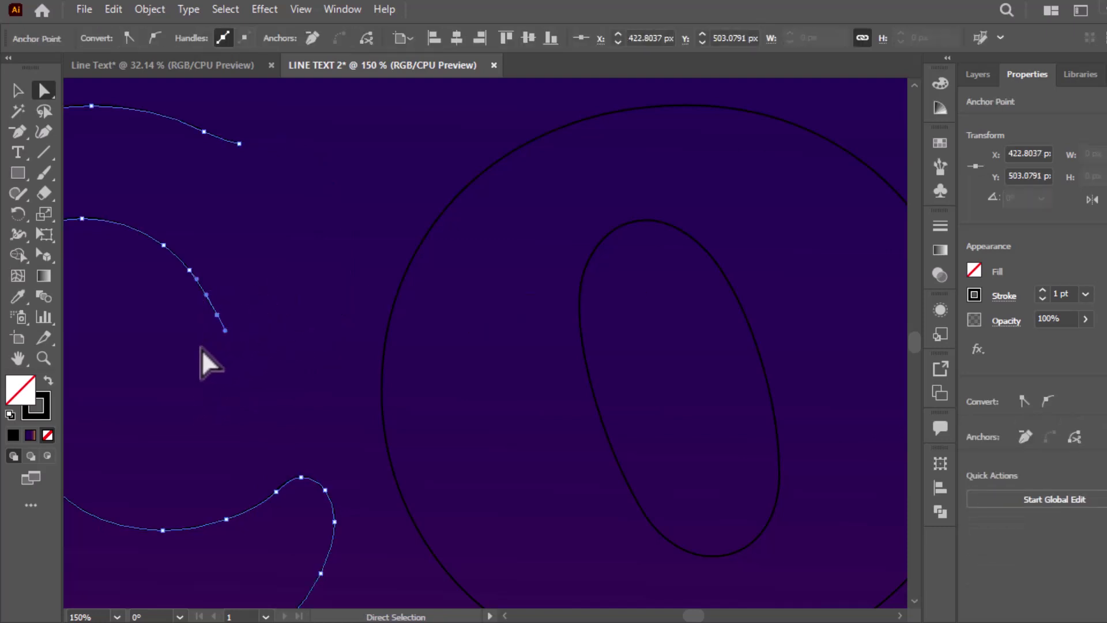
pyautogui.press('Delete')
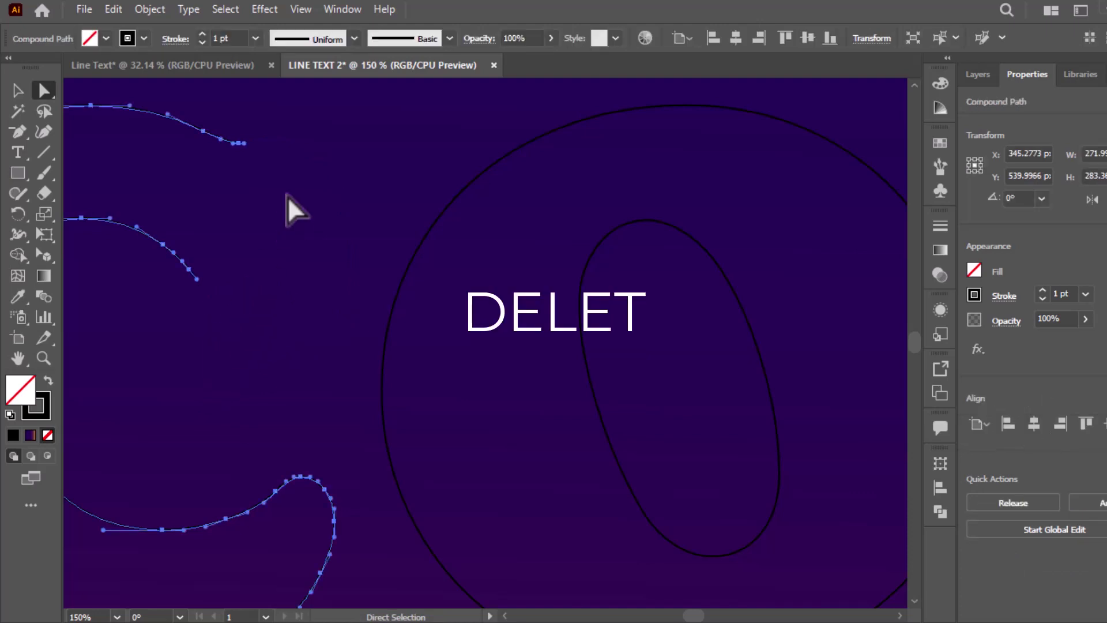
pyautogui.moveTo(269, 136); pyautogui.dragTo(236, 164)
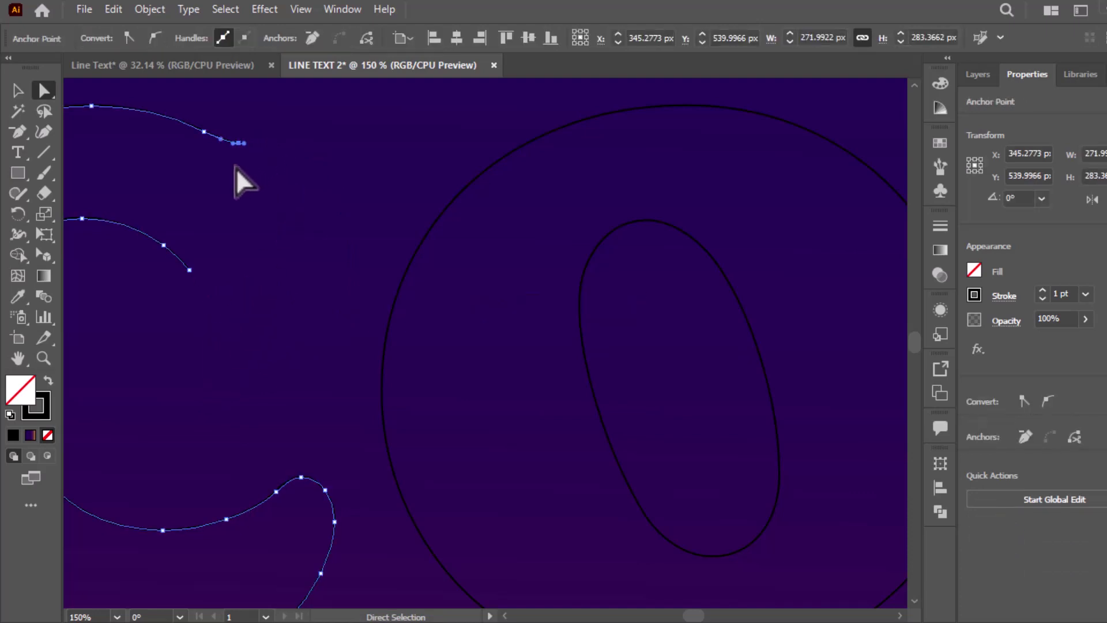
pyautogui.press('Delete')
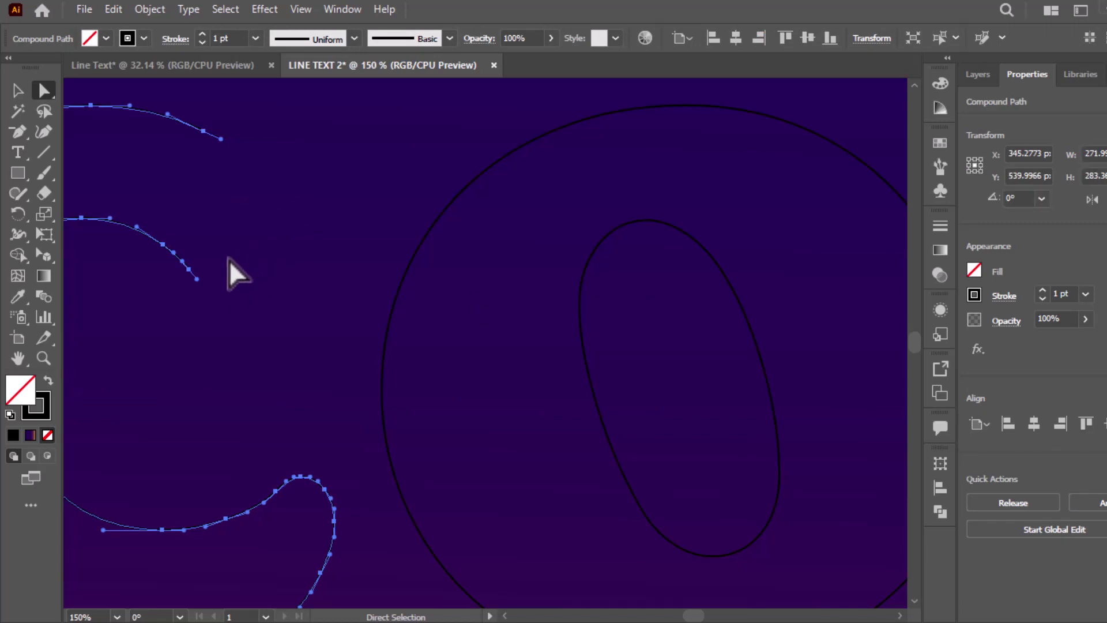
pyautogui.moveTo(317, 418); pyautogui.dragTo(356, 219)
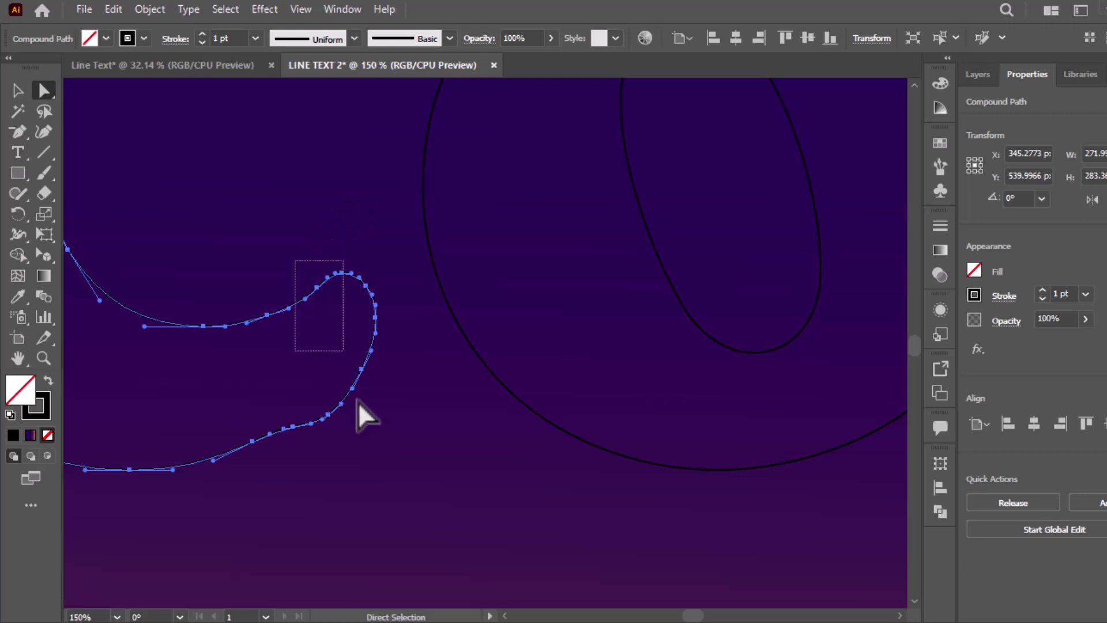
pyautogui.moveTo(358, 401); pyautogui.dragTo(392, 472)
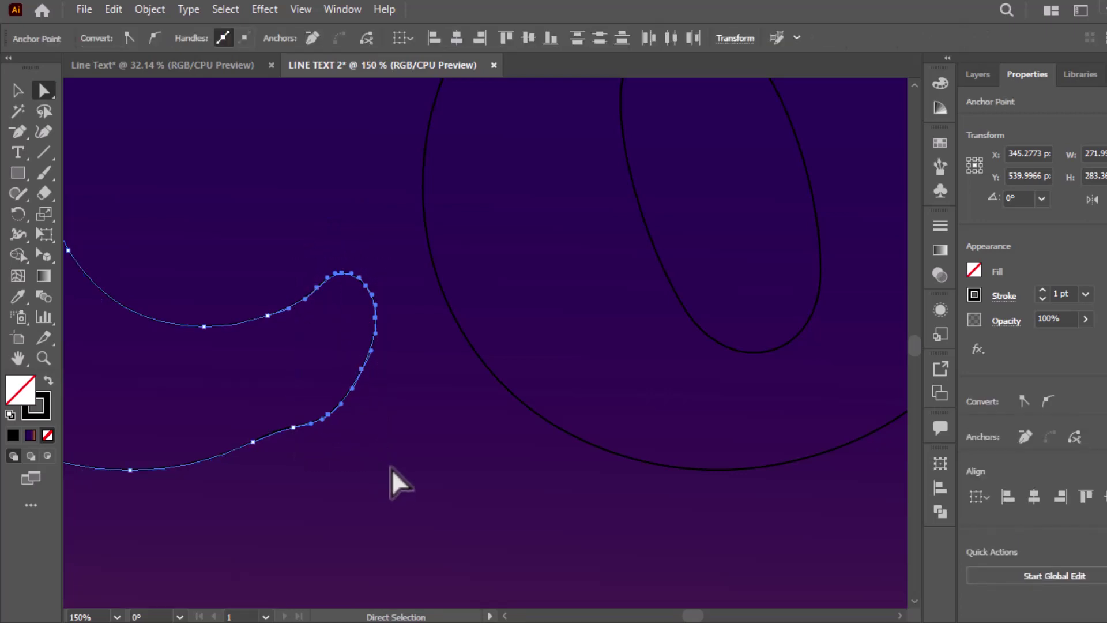
pyautogui.press('Delete')
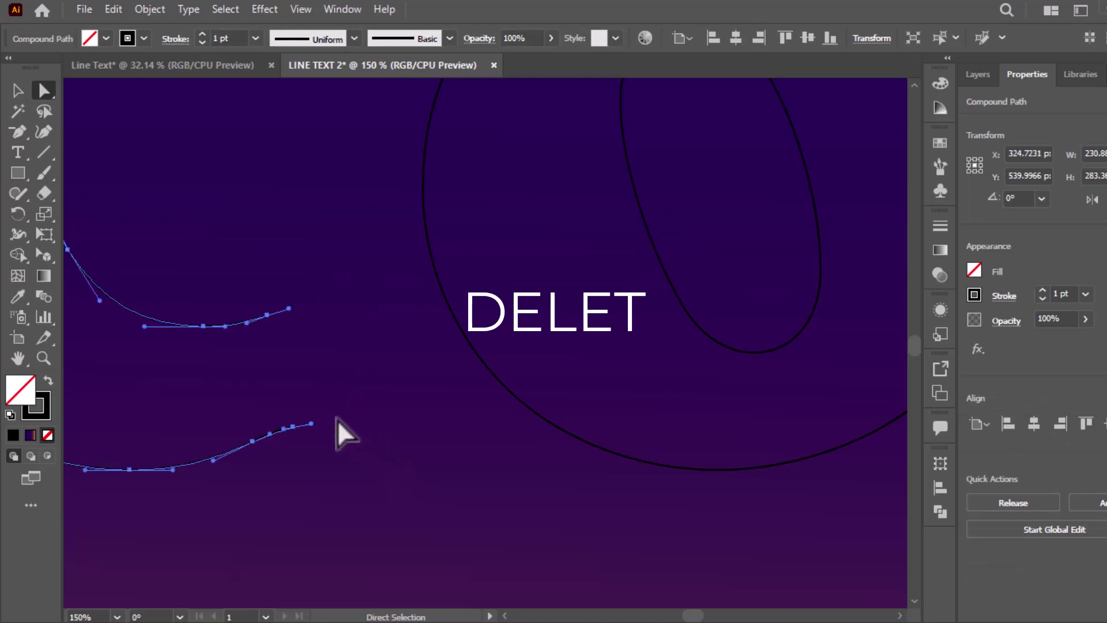
pyautogui.moveTo(286, 445); pyautogui.dragTo(281, 448)
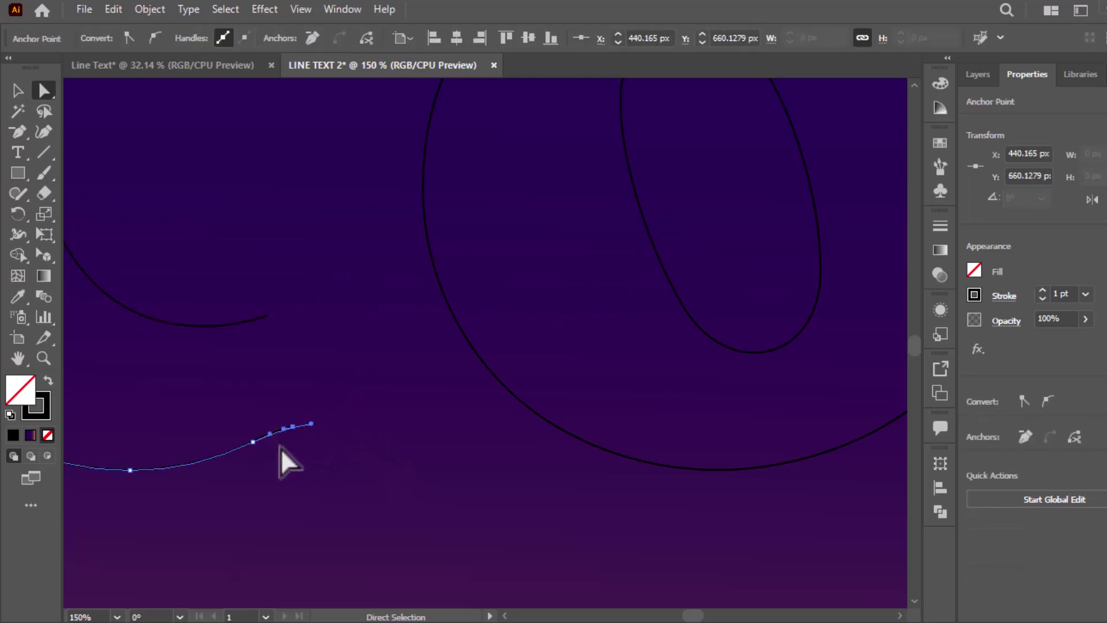
pyautogui.press('Delete')
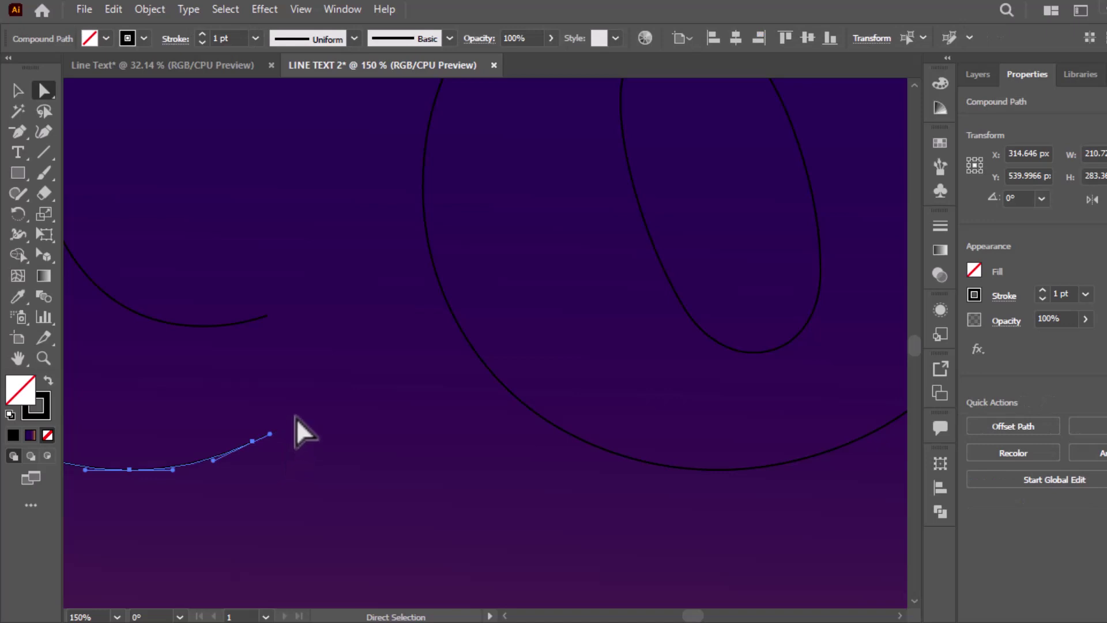
pyautogui.scroll(-2, 308, 387)
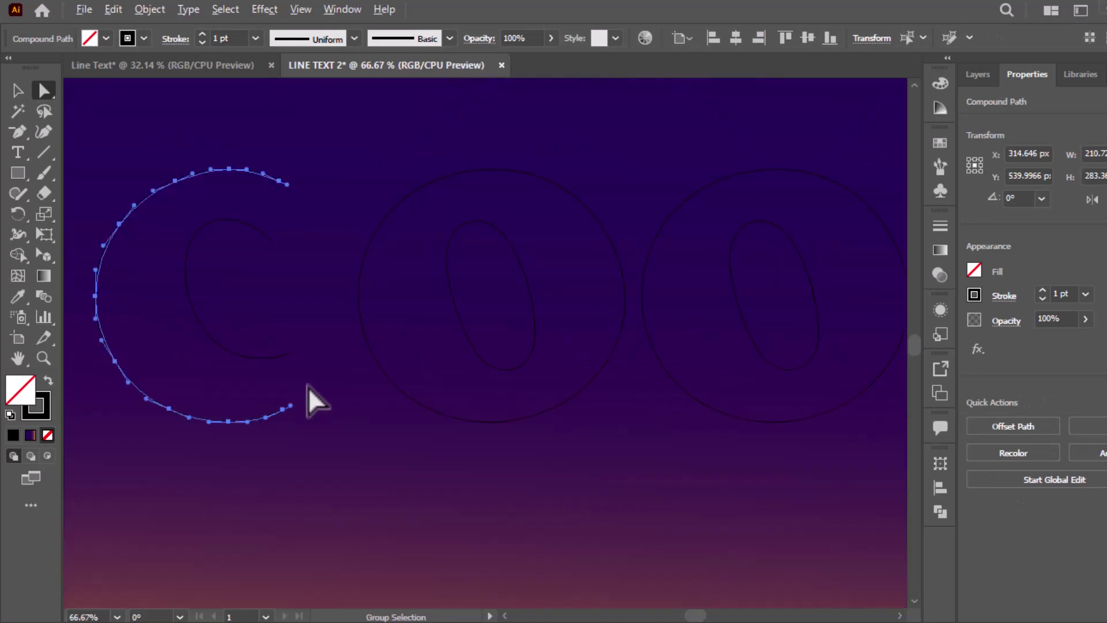
# Delete the L outline's top serif and curled foot end
pyautogui.moveTo(617, 247); pyautogui.dragTo(212, 247)
pyautogui.click(631, 254)
pyautogui.moveTo(697, 138); pyautogui.dragTo(509, 208)
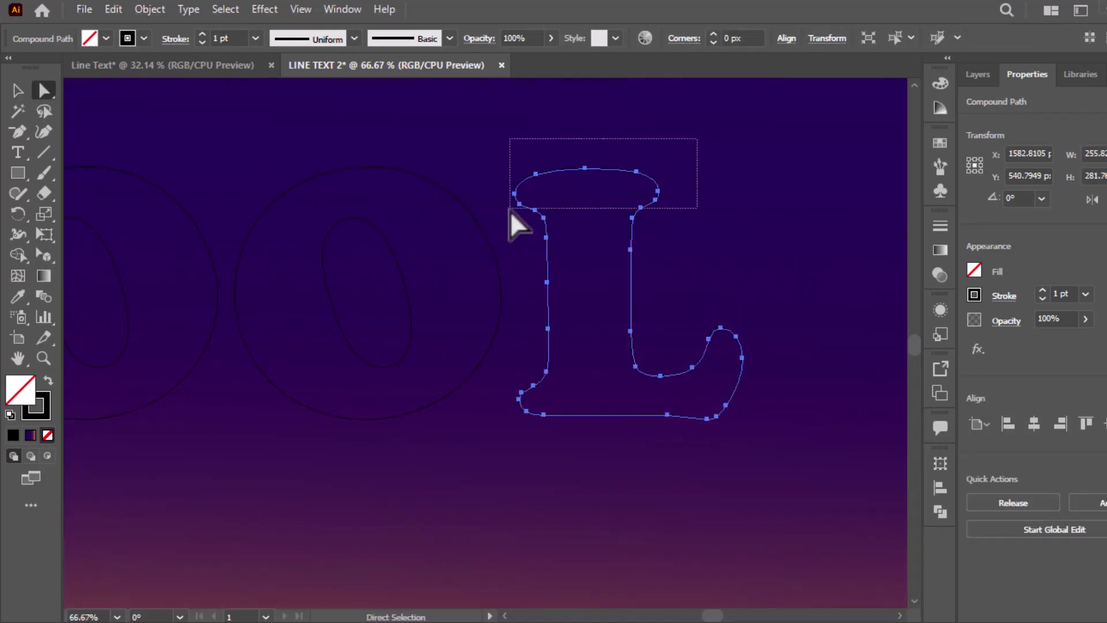
pyautogui.press('Delete')
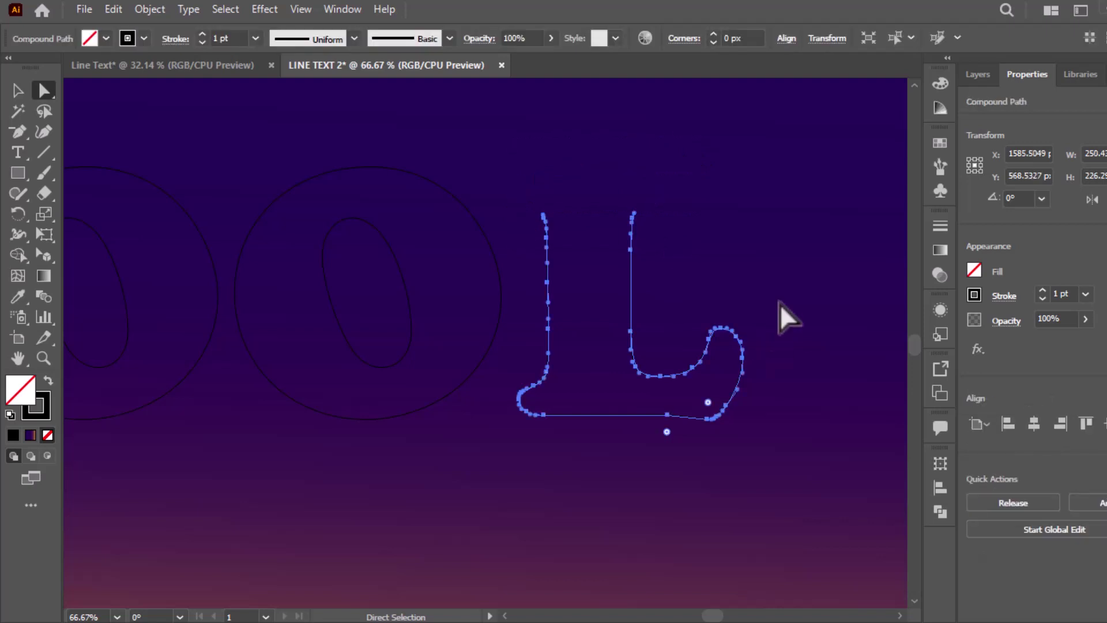
pyautogui.moveTo(779, 303); pyautogui.dragTo(683, 462)
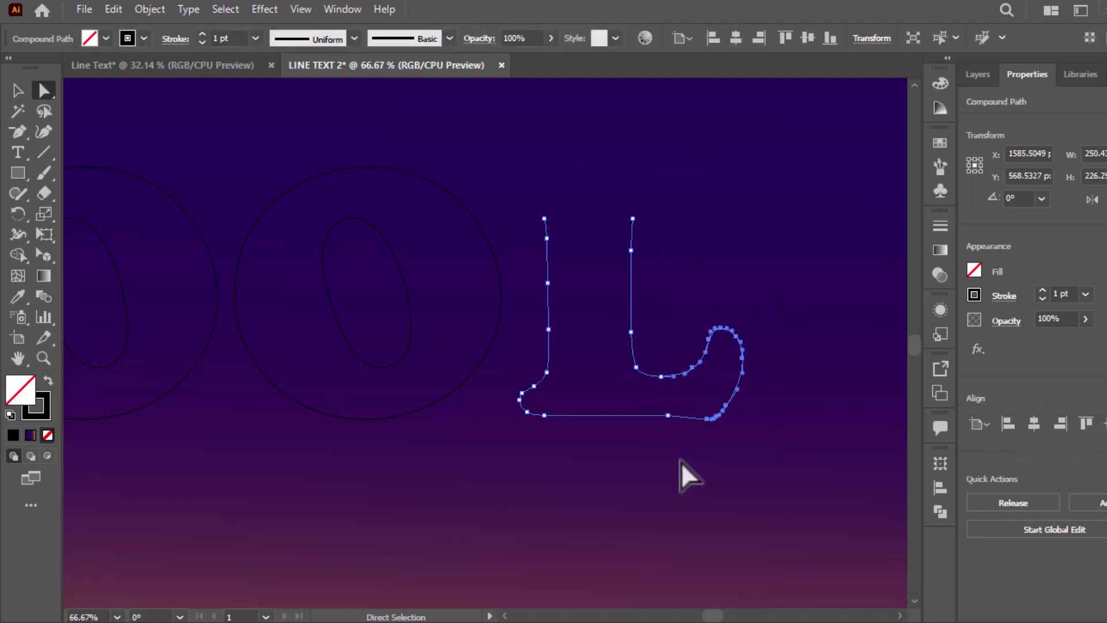
pyautogui.press('Delete')
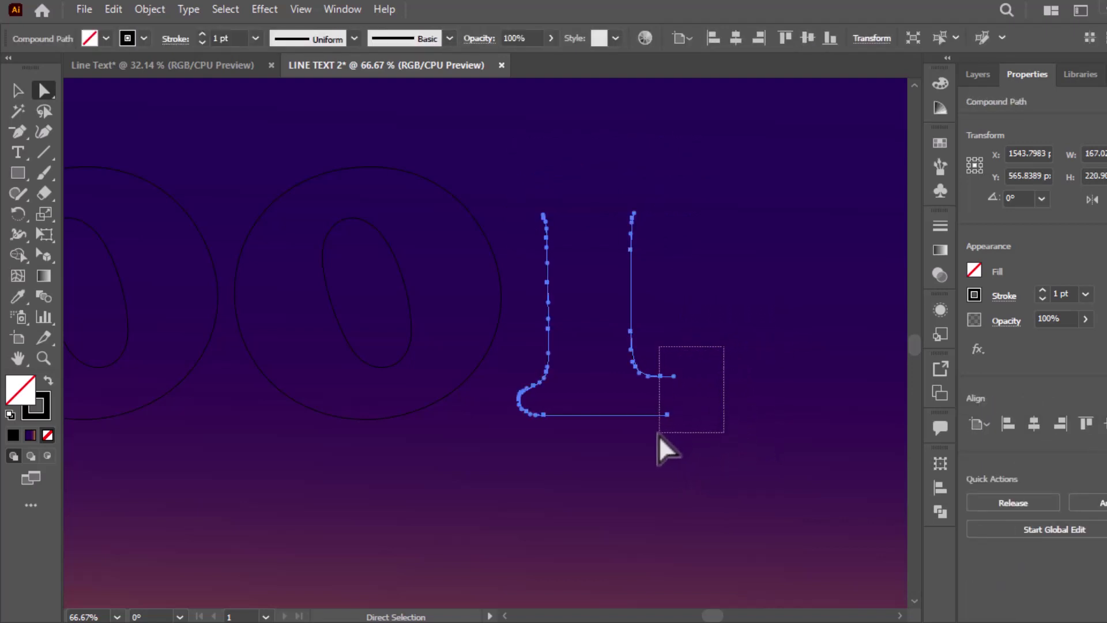
# Lengthen the L's foot rightward and raise both stem tops with Shift-nudges
pyautogui.moveTo(658, 435); pyautogui.dragTo(657, 436)
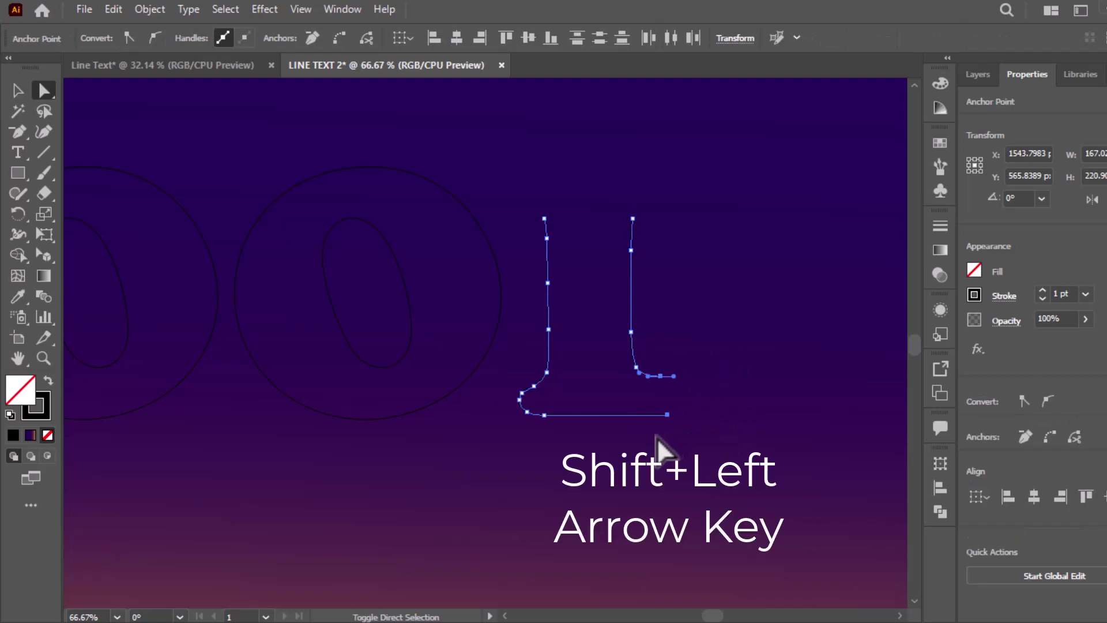
pyautogui.hotkey('shift', 'Right')
pyautogui.hotkey('shift', 'Right')
pyautogui.hotkey('shift', 'Right')
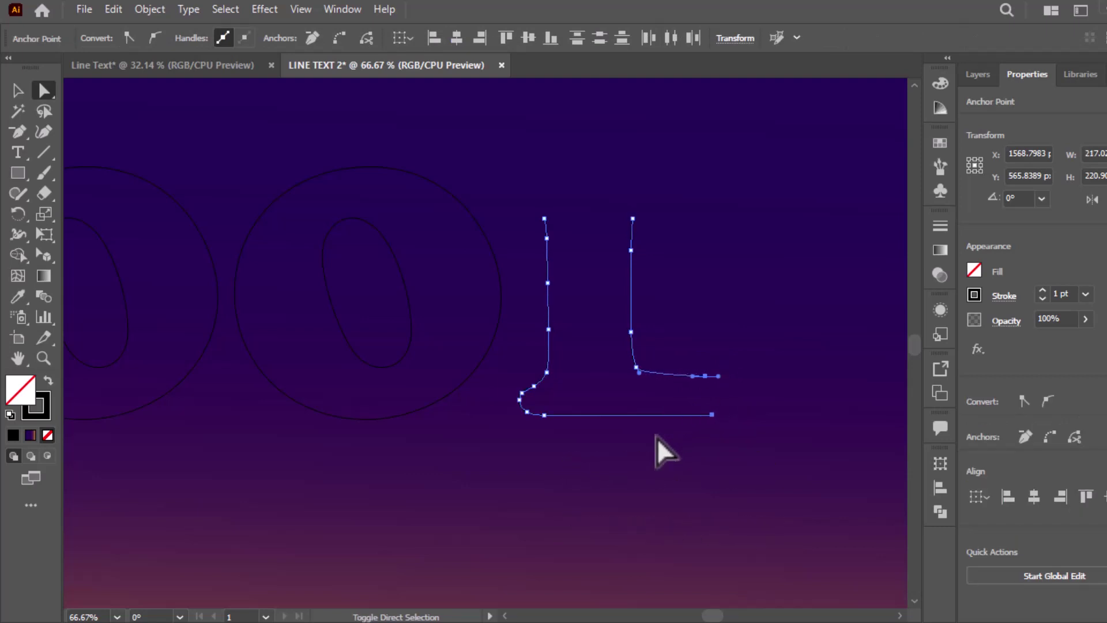
pyautogui.hotkey('shift', 'Right')
pyautogui.hotkey('shift', 'Right')
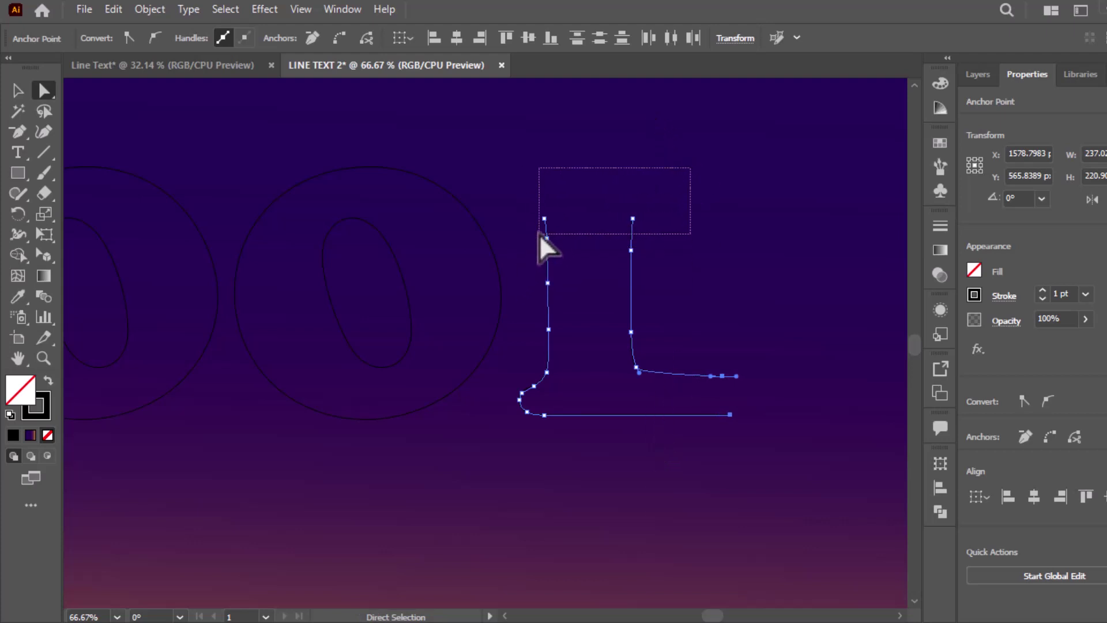
pyautogui.moveTo(588, 236); pyautogui.dragTo(535, 229)
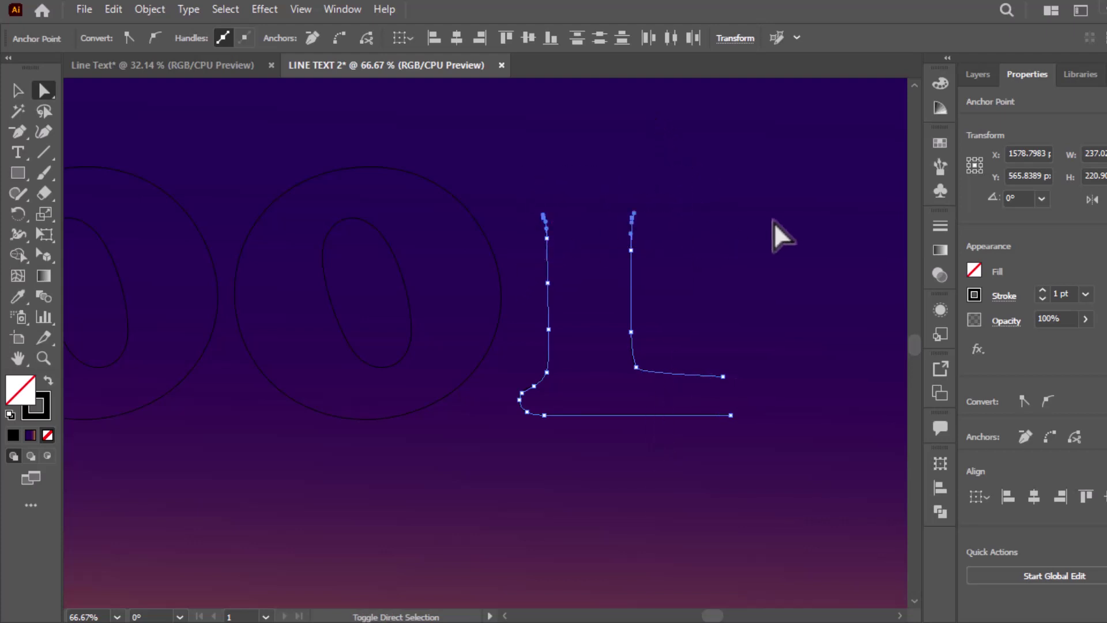
pyautogui.hotkey('shift', 'Up')
pyautogui.hotkey('shift', 'Up')
pyautogui.hotkey('shift', 'Up')
pyautogui.hotkey('shift', 'Up')
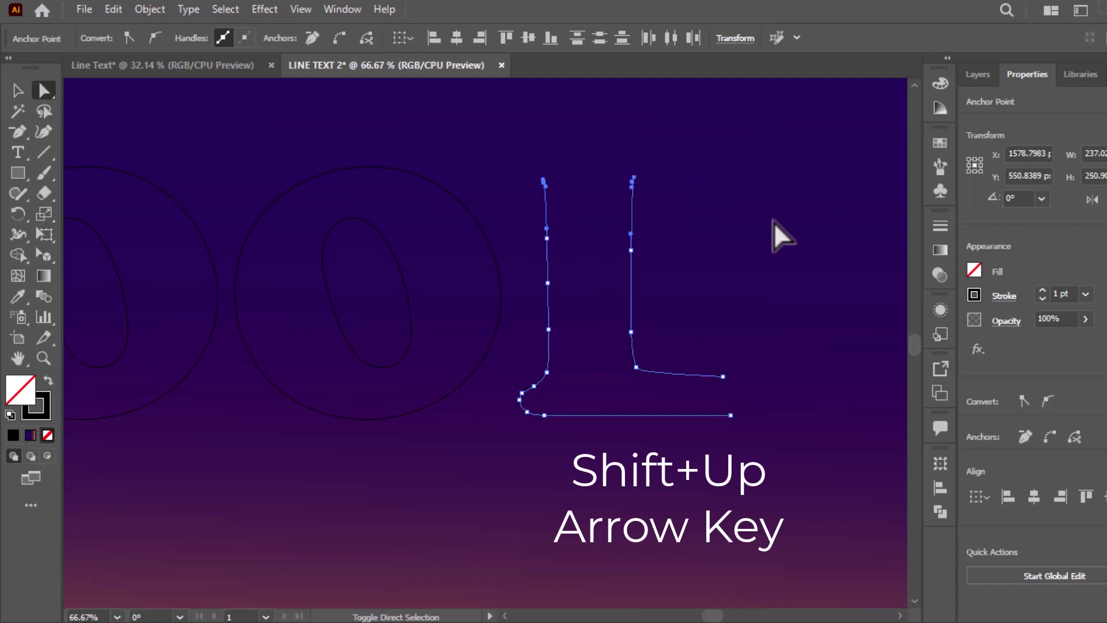
pyautogui.hotkey('shift', 'Up')
pyautogui.hotkey('shift', 'Up')
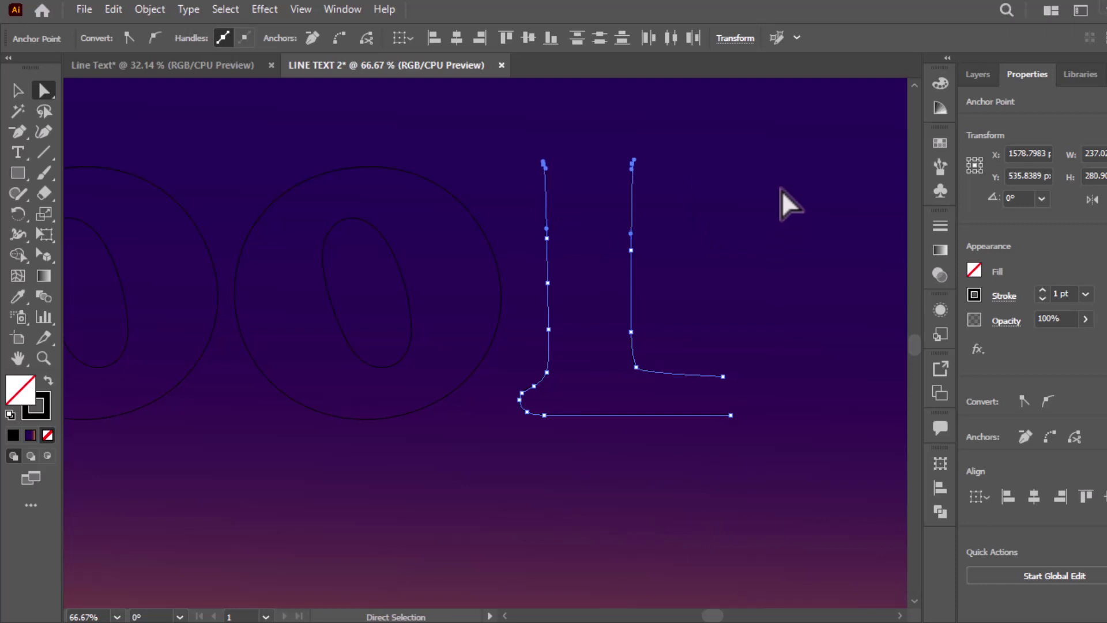
# Return to the Selection tool and select the whole C outline
pyautogui.click(18, 91)
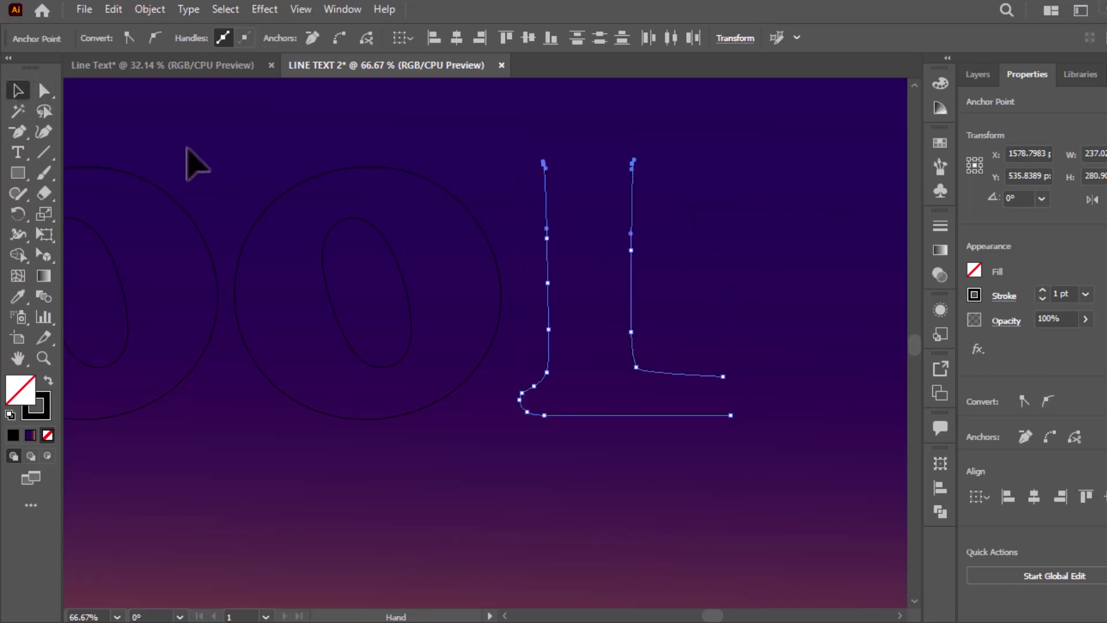
pyautogui.moveTo(190, 161); pyautogui.dragTo(701, 276)
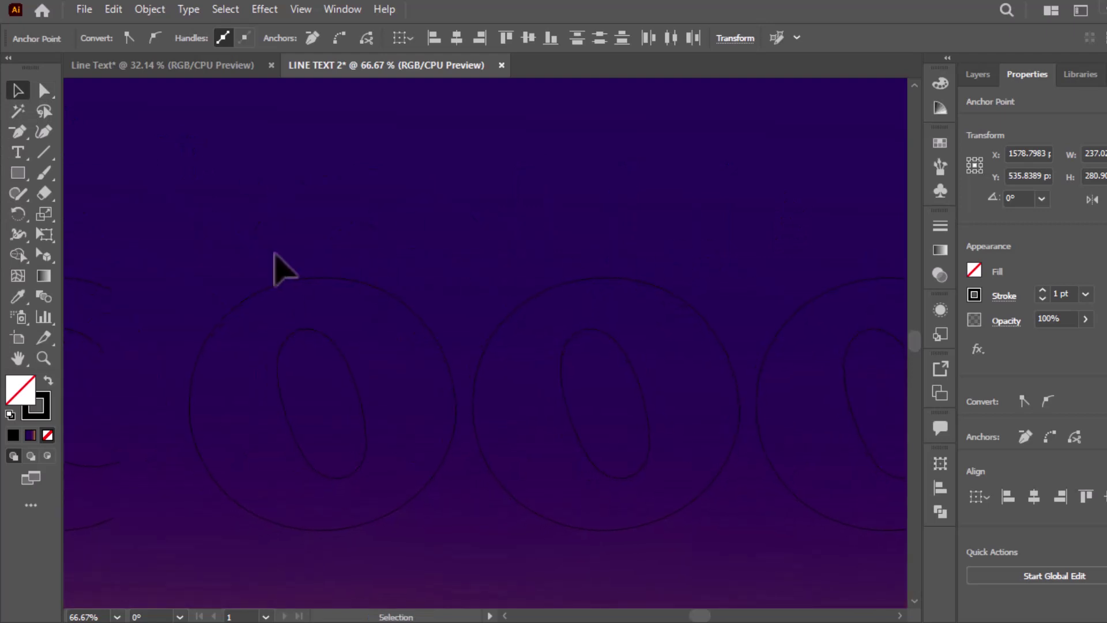
pyautogui.moveTo(513, 223); pyautogui.dragTo(475, 159)
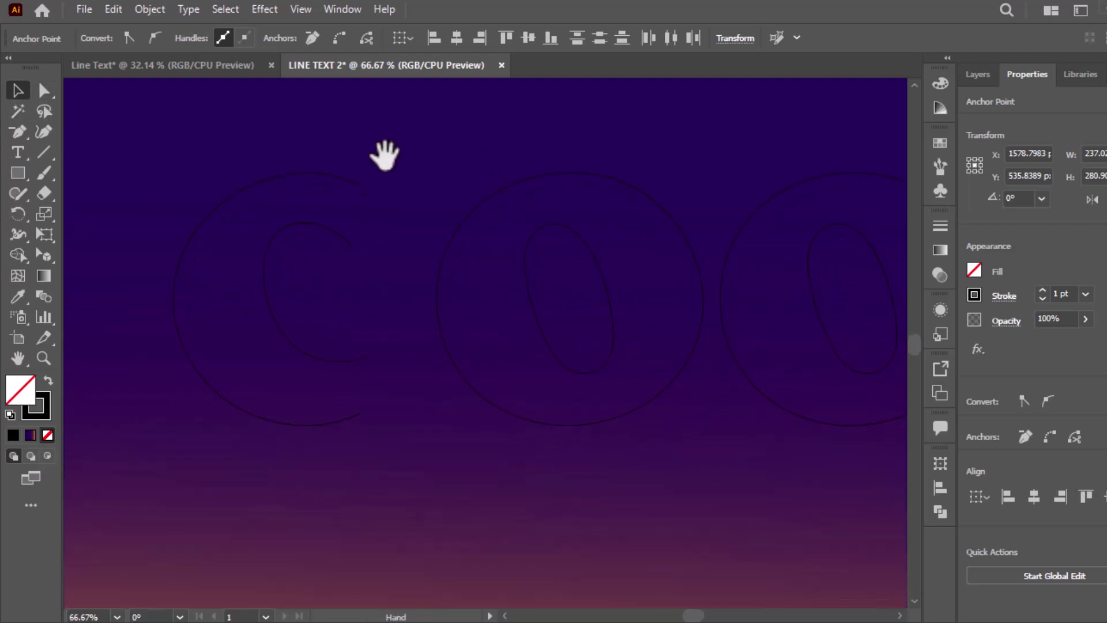
pyautogui.moveTo(371, 155)
pyautogui.mouseDown()
pyautogui.moveTo(173, 285)
pyautogui.moveTo(206, 274)
pyautogui.mouseUp()
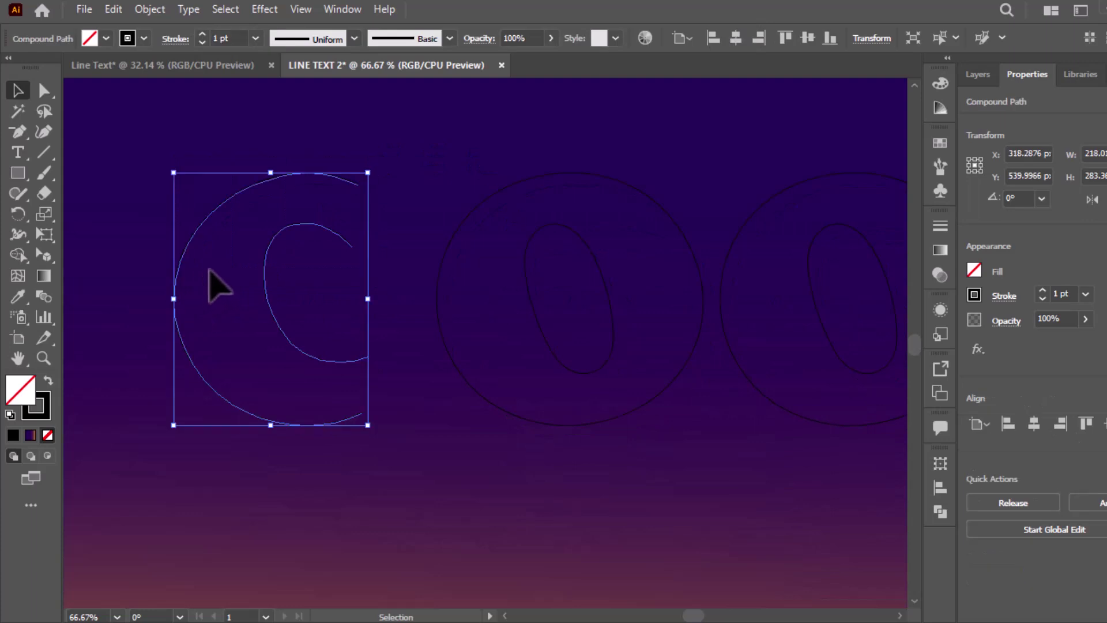
# Release the C's compound path into separate paths
pyautogui.rightClick(251, 264)
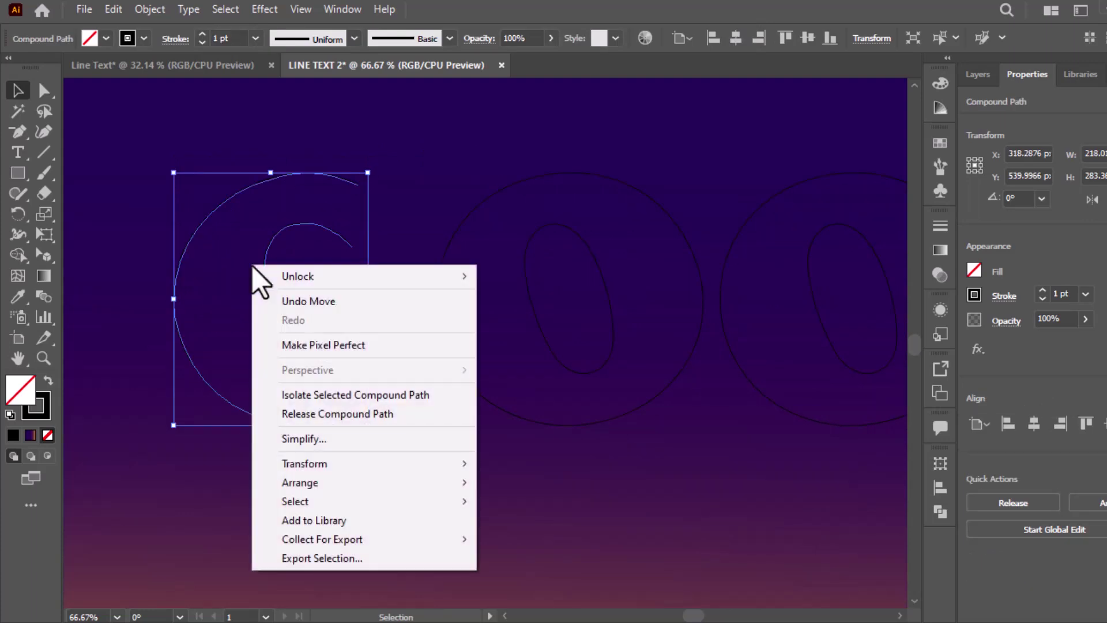
pyautogui.click(294, 414)
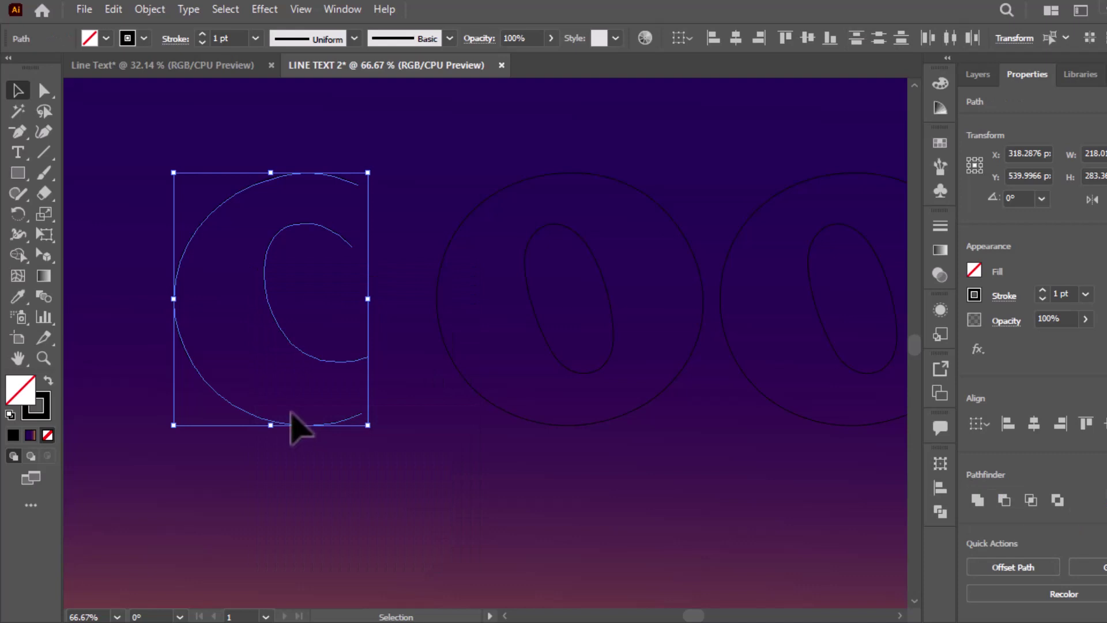
pyautogui.keyDown('alt'); pyautogui.scroll(-1, 297, 395); pyautogui.keyUp('alt')
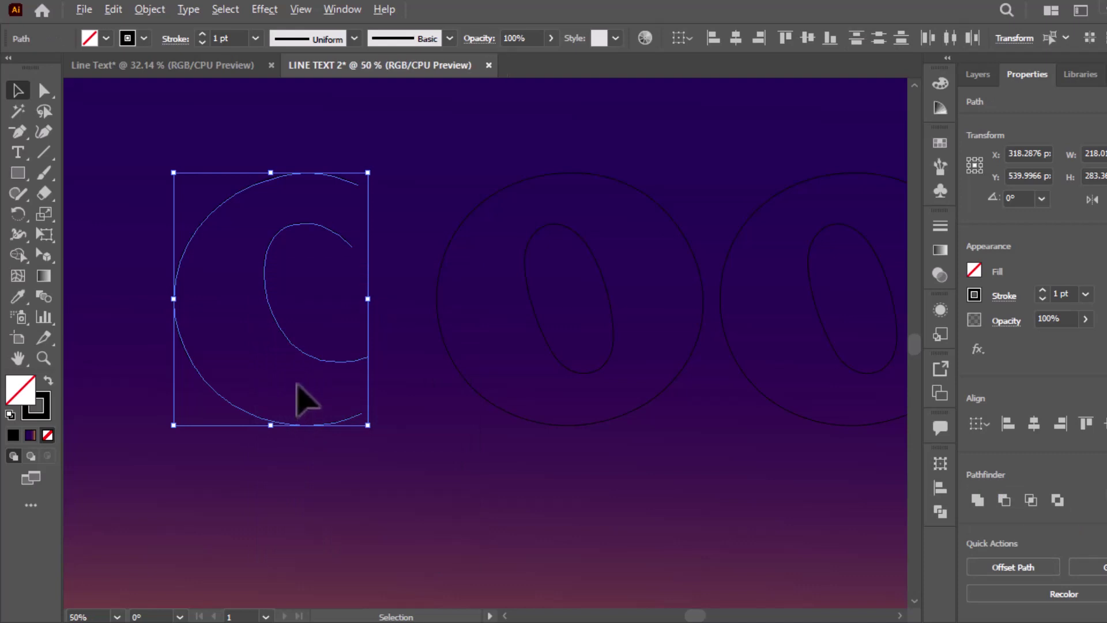
pyautogui.moveTo(553, 344); pyautogui.dragTo(379, 334)
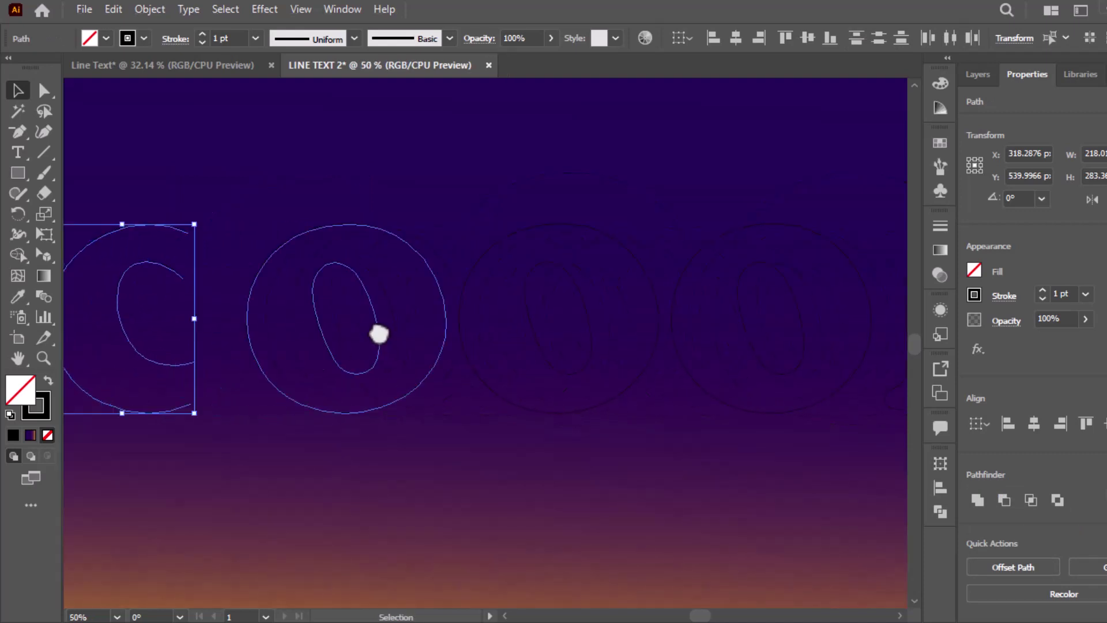
pyautogui.keyDown('alt'); pyautogui.scroll(-1, 379, 333); pyautogui.keyUp('alt')
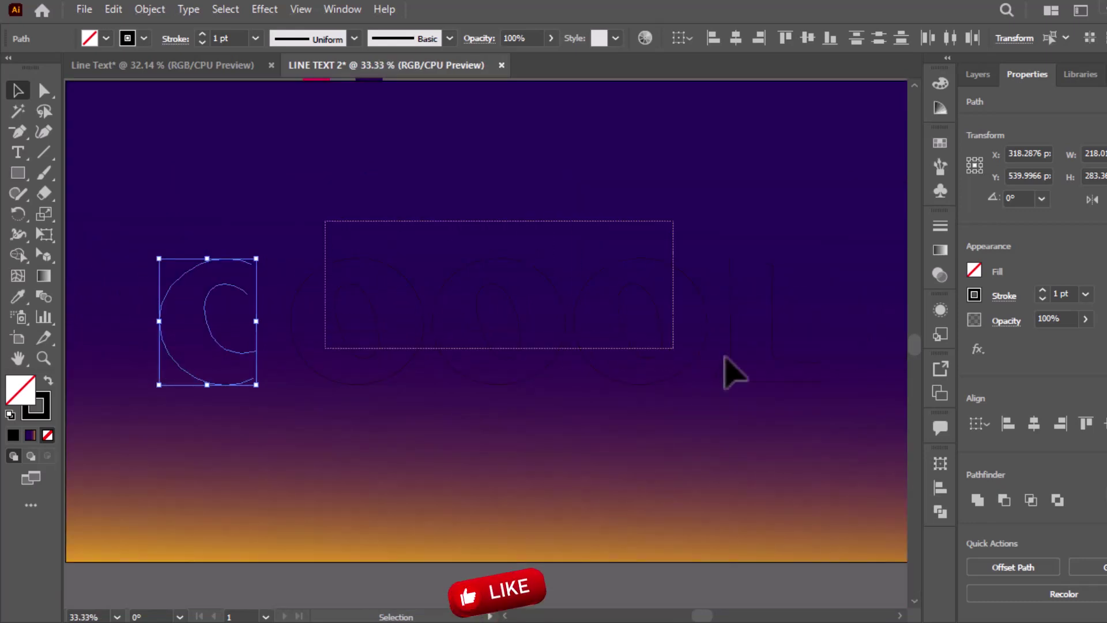
# Release the OOOL compound path into individual paths, then deselect
pyautogui.moveTo(324, 222); pyautogui.dragTo(813, 369)
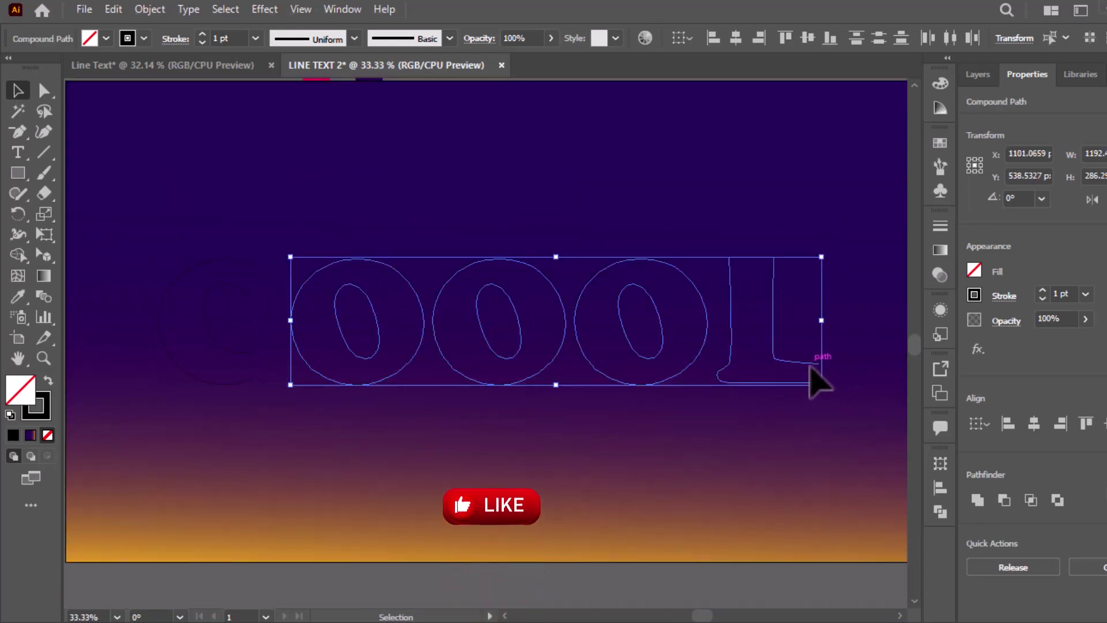
pyautogui.rightClick(646, 306)
pyautogui.click(684, 438)
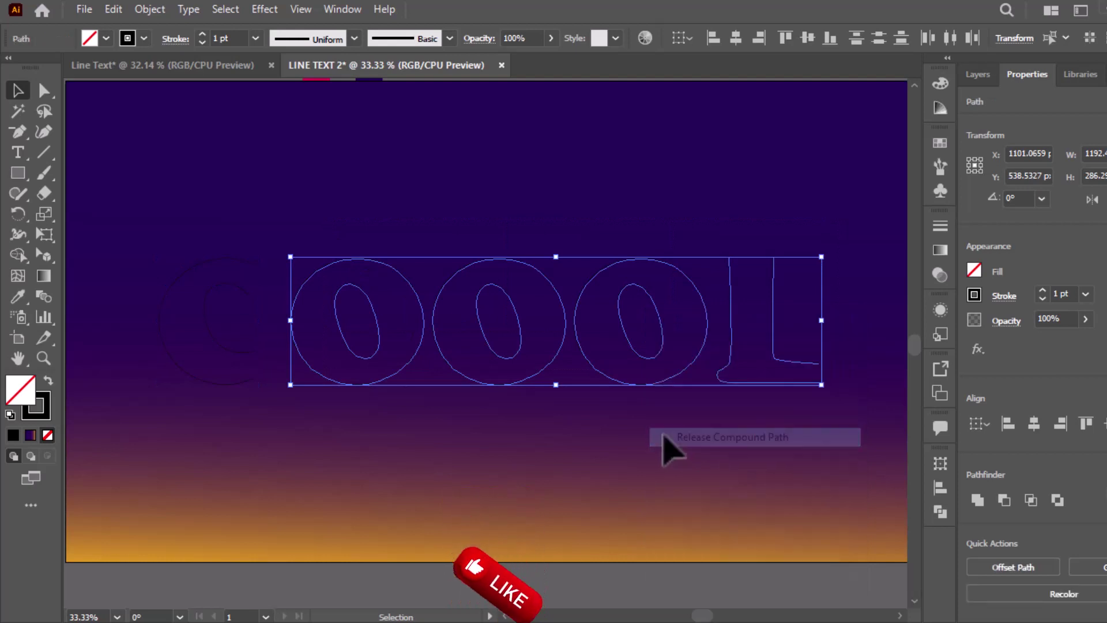
pyautogui.click(212, 311)
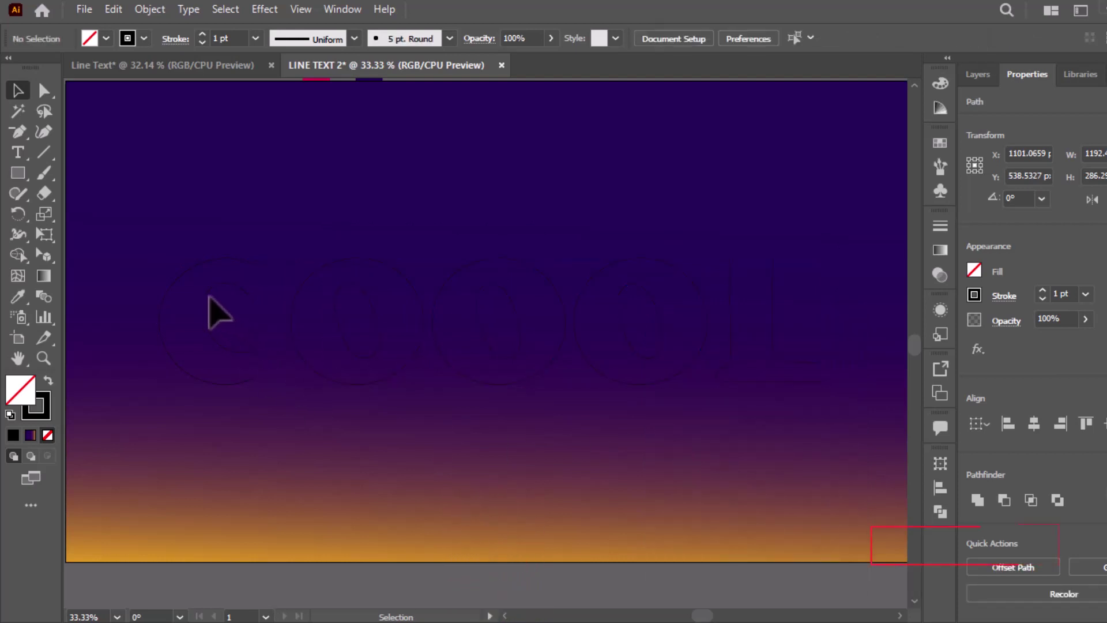
pyautogui.scroll(1, 205, 317)
# Blend the C's inner and outer curves using 15 specified steps
pyautogui.scroll(1, 202, 311)
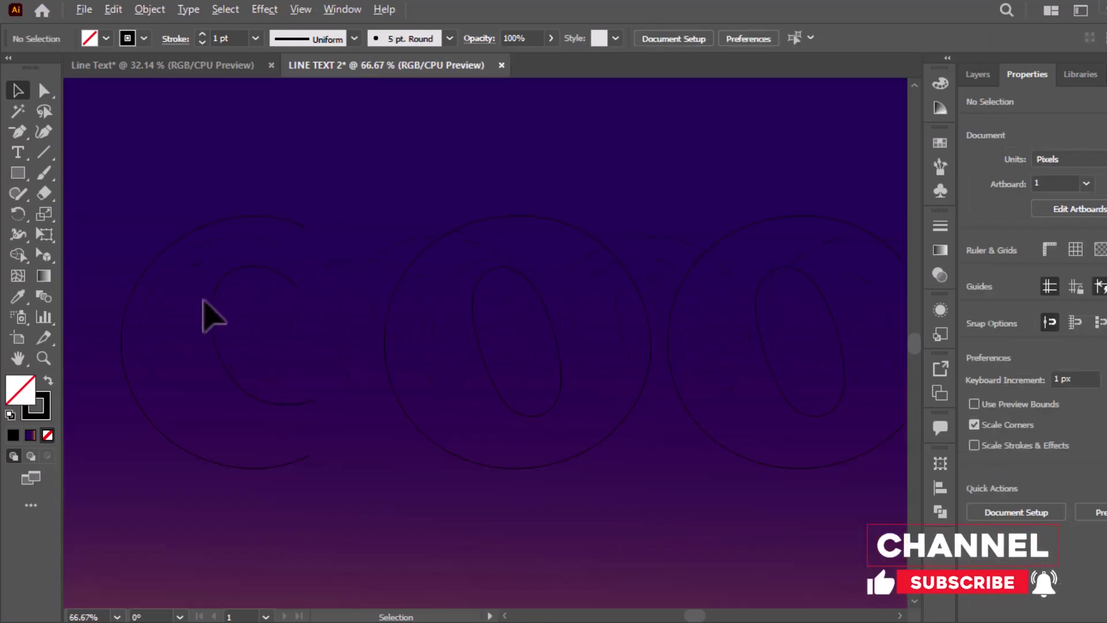
pyautogui.click(214, 323)
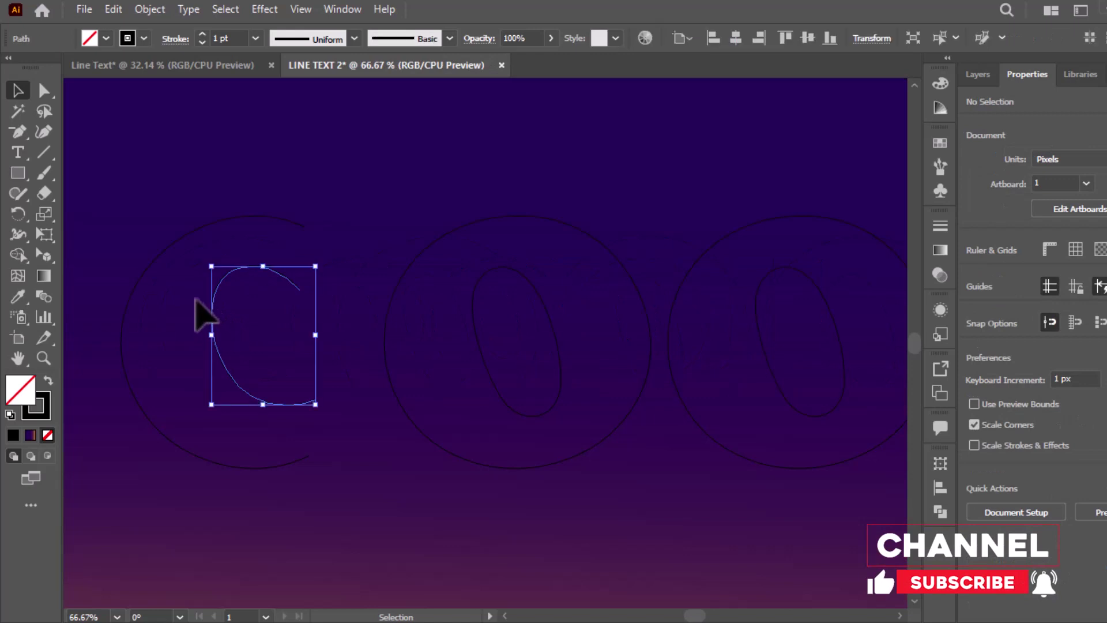
pyautogui.keyDown('shift'); pyautogui.click(151, 262); pyautogui.keyUp('shift')
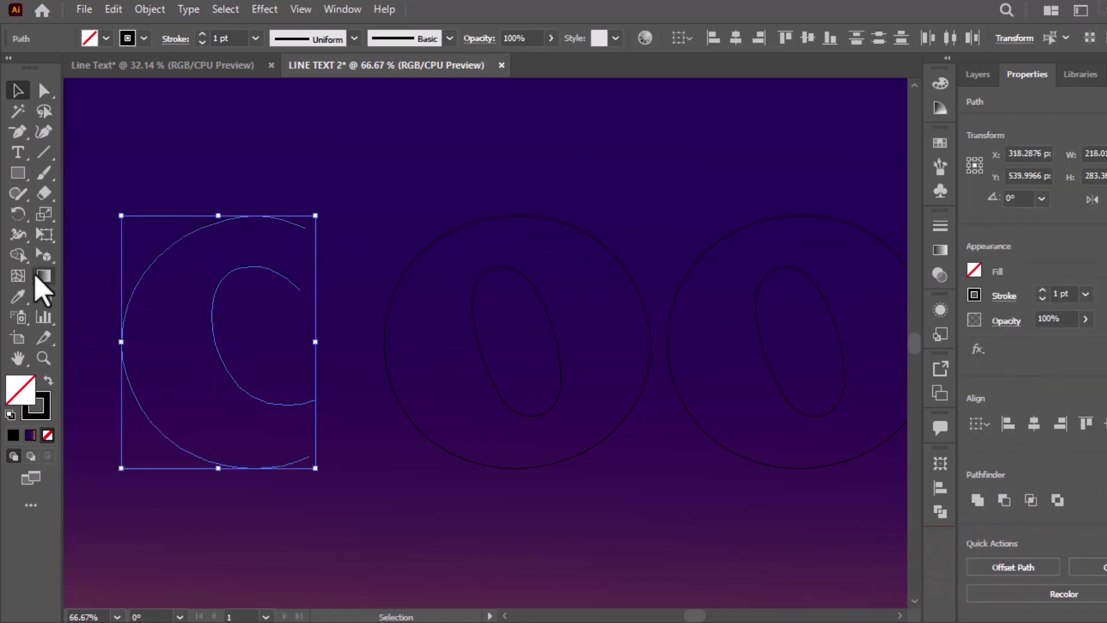
pyautogui.click(49, 294)
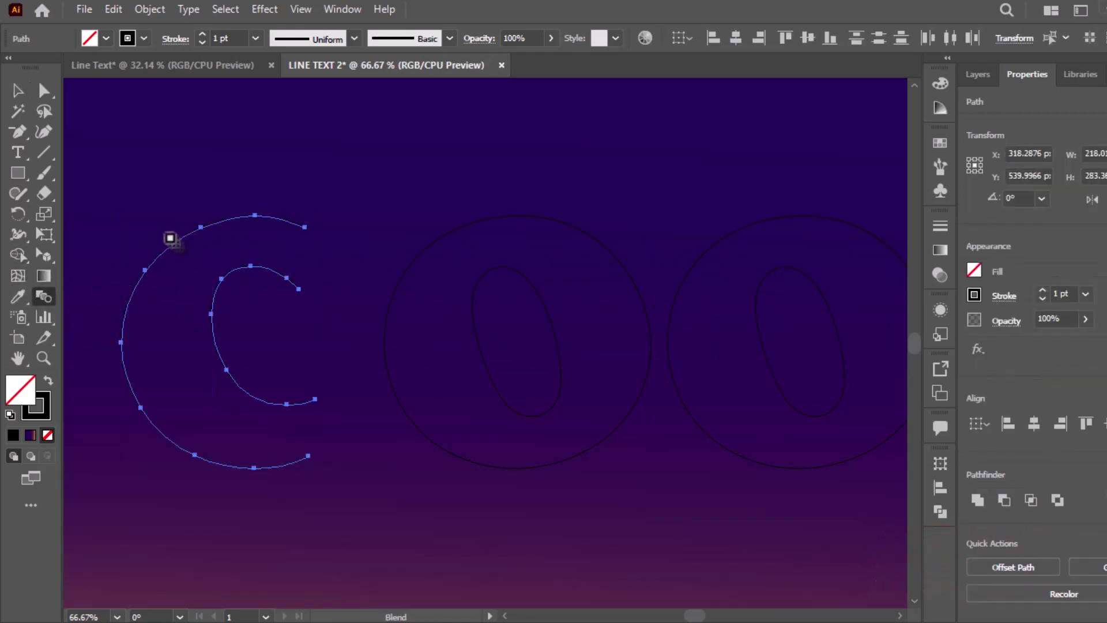
pyautogui.click(220, 283)
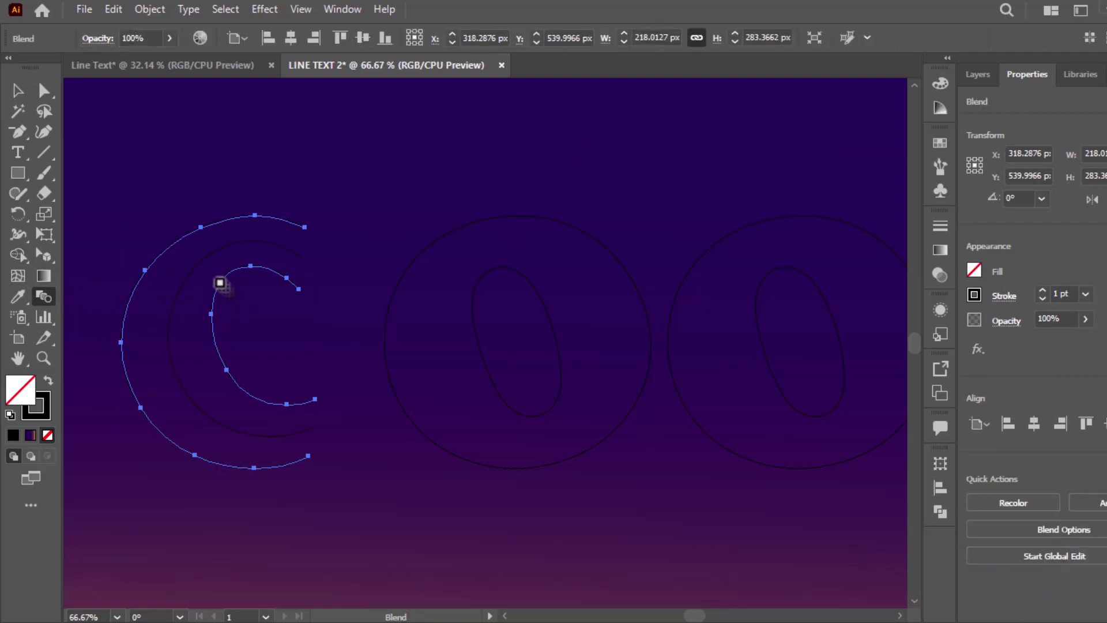
pyautogui.doubleClick(45, 296)
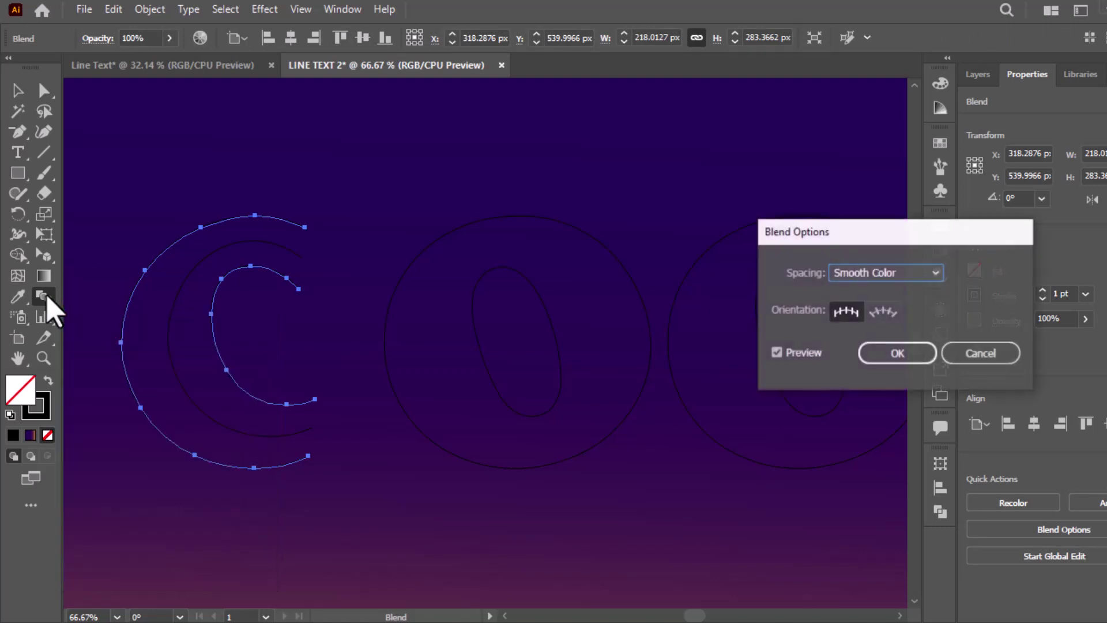
pyautogui.click(893, 273)
pyautogui.click(869, 312)
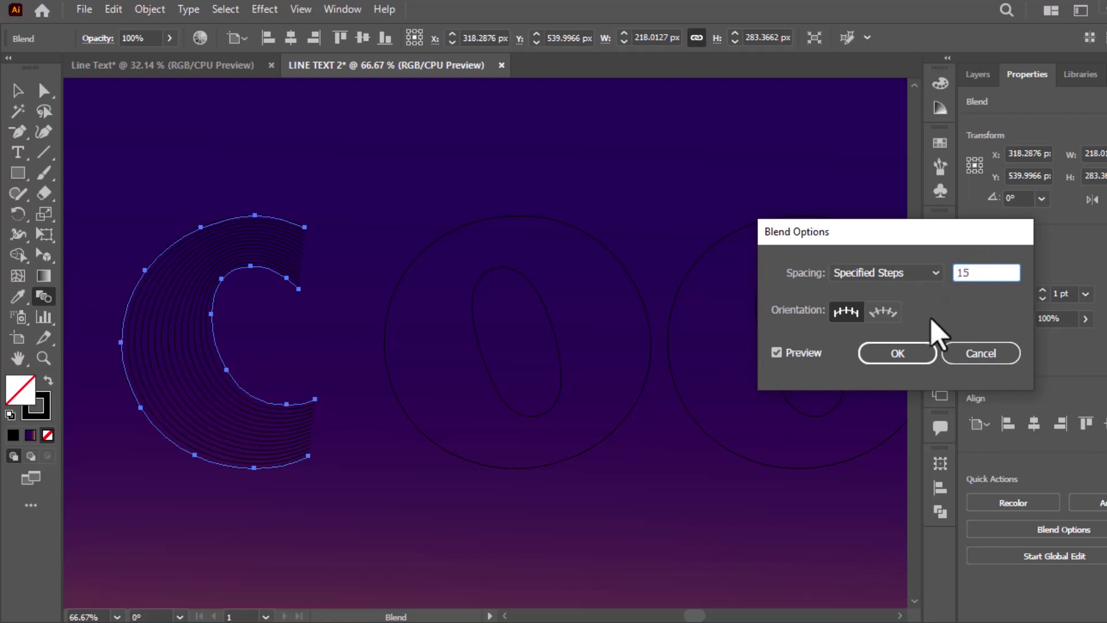
pyautogui.click(909, 365)
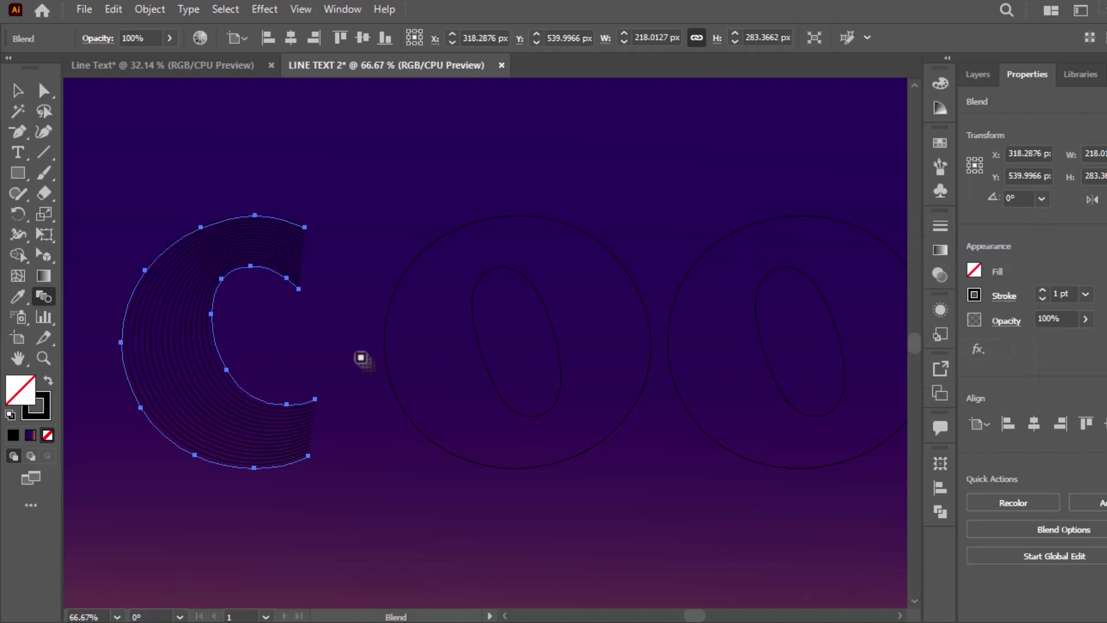
# Expand the C blend into separate lines and set their stroke weight to 2 pt
pyautogui.click(17, 91)
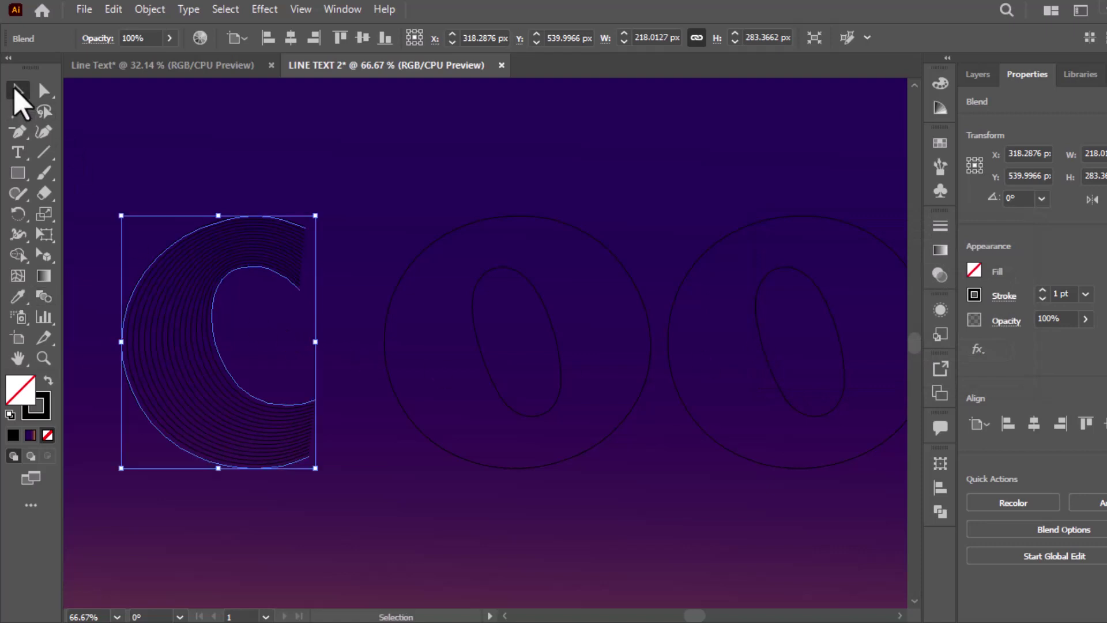
pyautogui.click(151, 9)
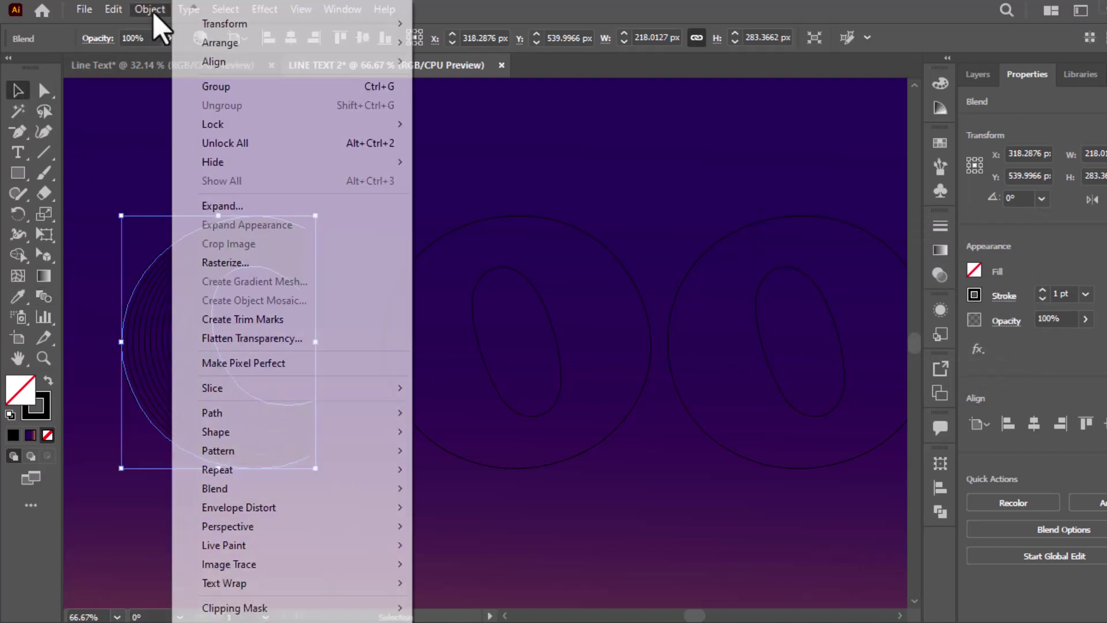
pyautogui.click(222, 206)
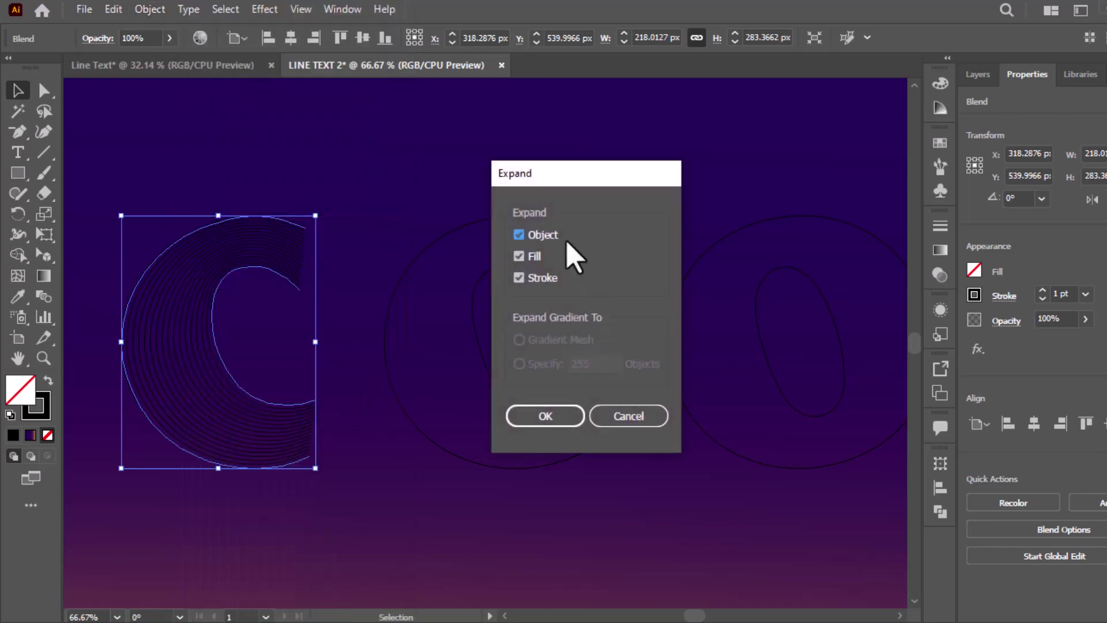
pyautogui.click(544, 419)
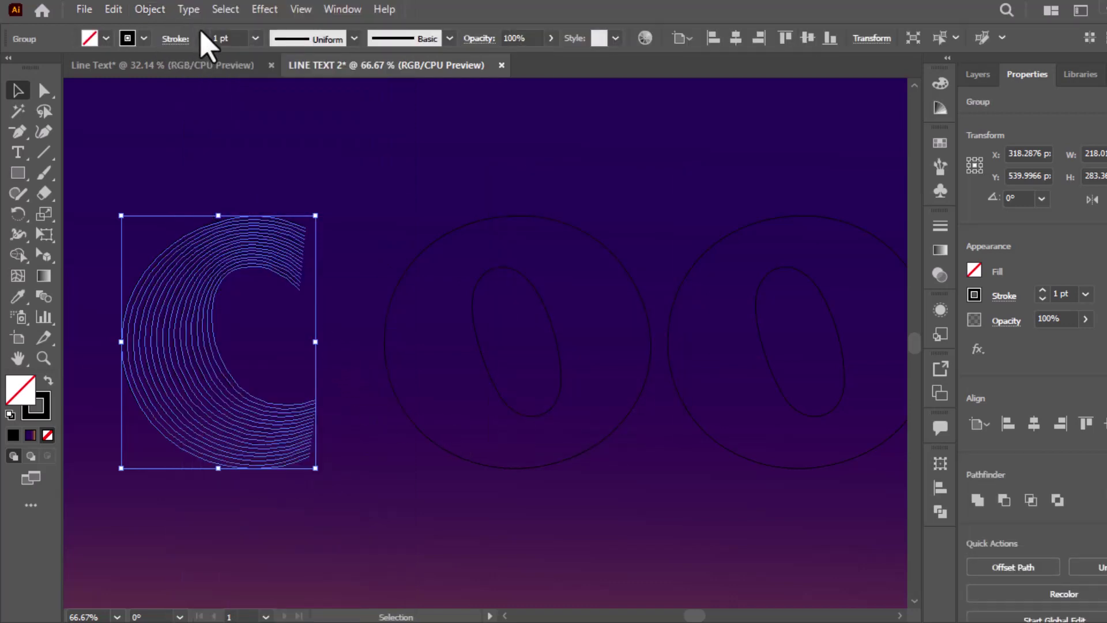
pyautogui.click(202, 35)
pyautogui.click(275, 159)
# Blend the first O's outer and inner outlines with 12 specified steps
pyautogui.moveTo(411, 215); pyautogui.dragTo(515, 316)
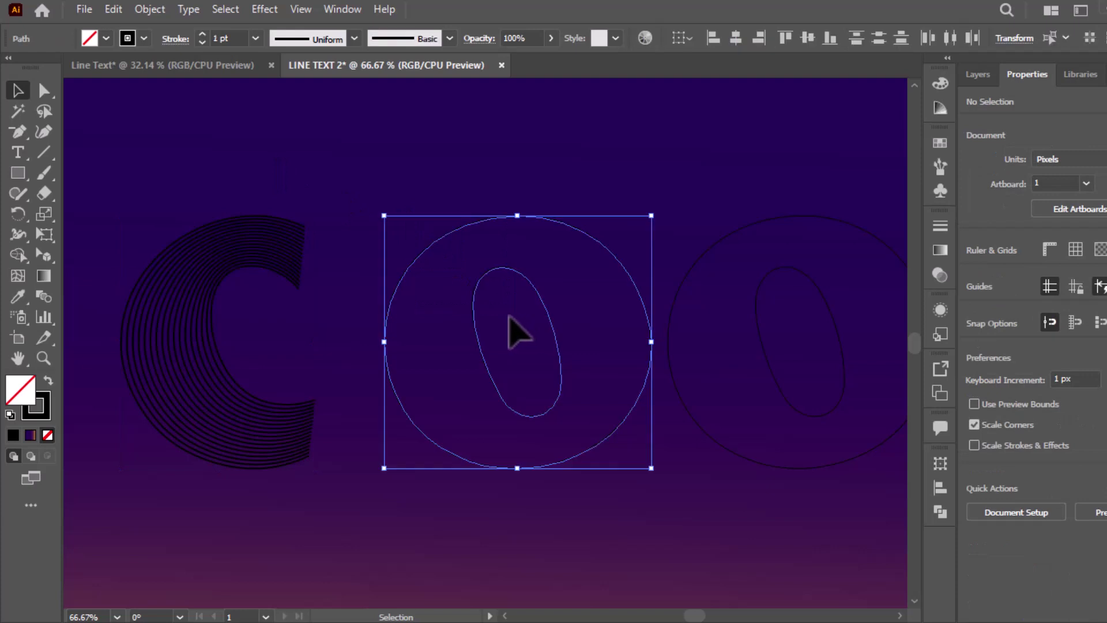
pyautogui.click(44, 296)
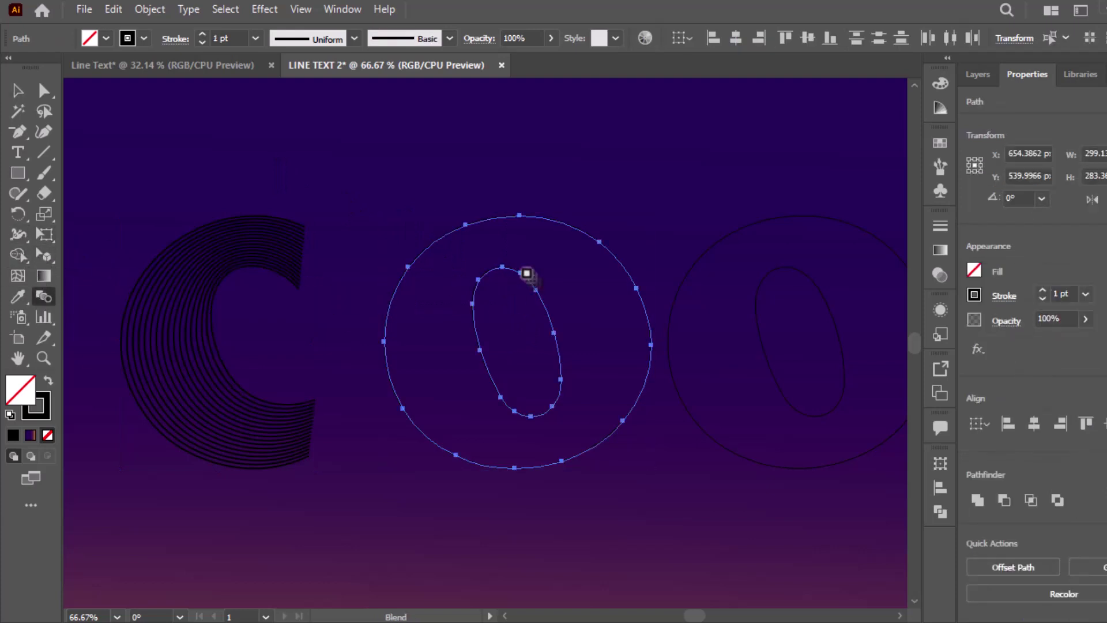
pyautogui.click(526, 273)
pyautogui.click(599, 242)
pyautogui.doubleClick(44, 297)
pyautogui.click(885, 272)
pyautogui.click(882, 310)
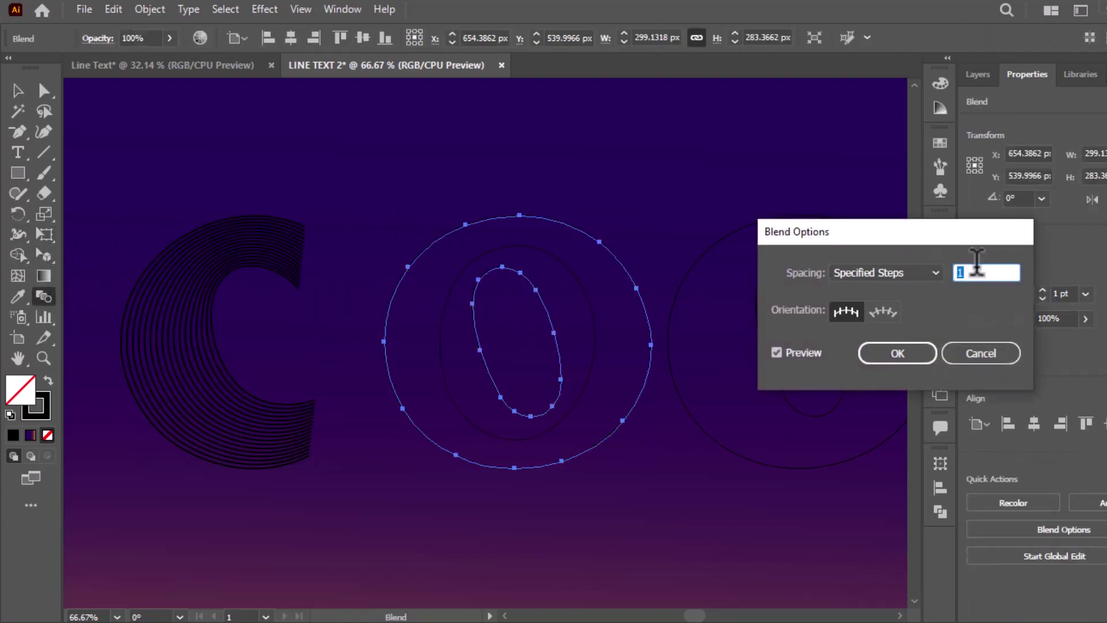
pyautogui.write('12')
pyautogui.click(898, 353)
# Blend the second O's outlines with 12 specified steps
pyautogui.moveTo(761, 341); pyautogui.dragTo(248, 341)
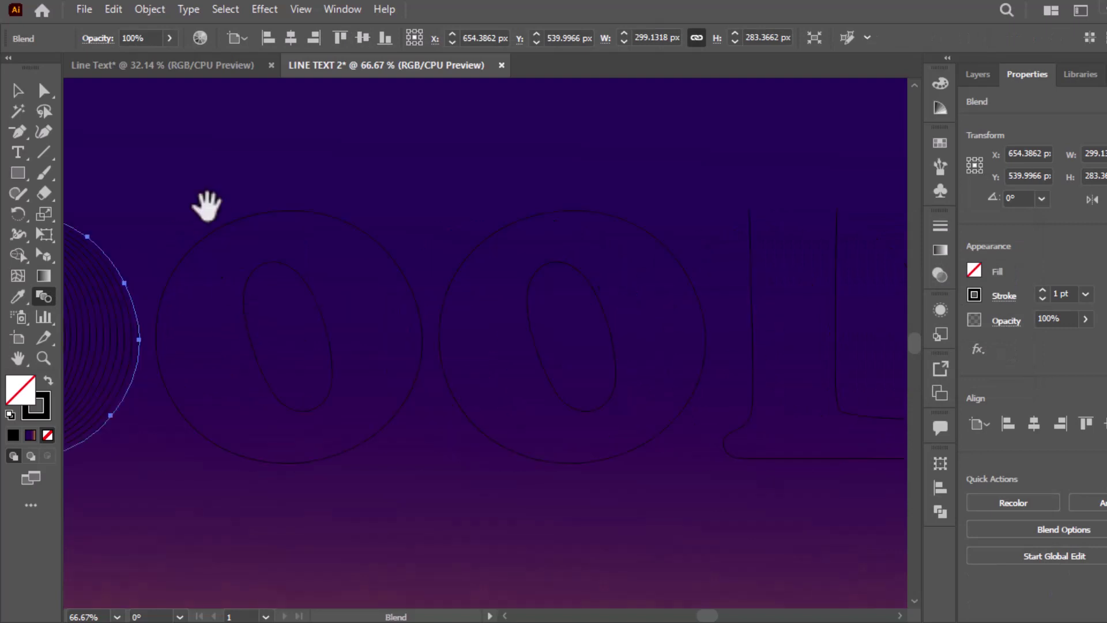
pyautogui.click(18, 90)
pyautogui.moveTo(277, 188); pyautogui.dragTo(316, 326)
pyautogui.click(43, 296)
pyautogui.click(291, 268)
pyautogui.click(371, 240)
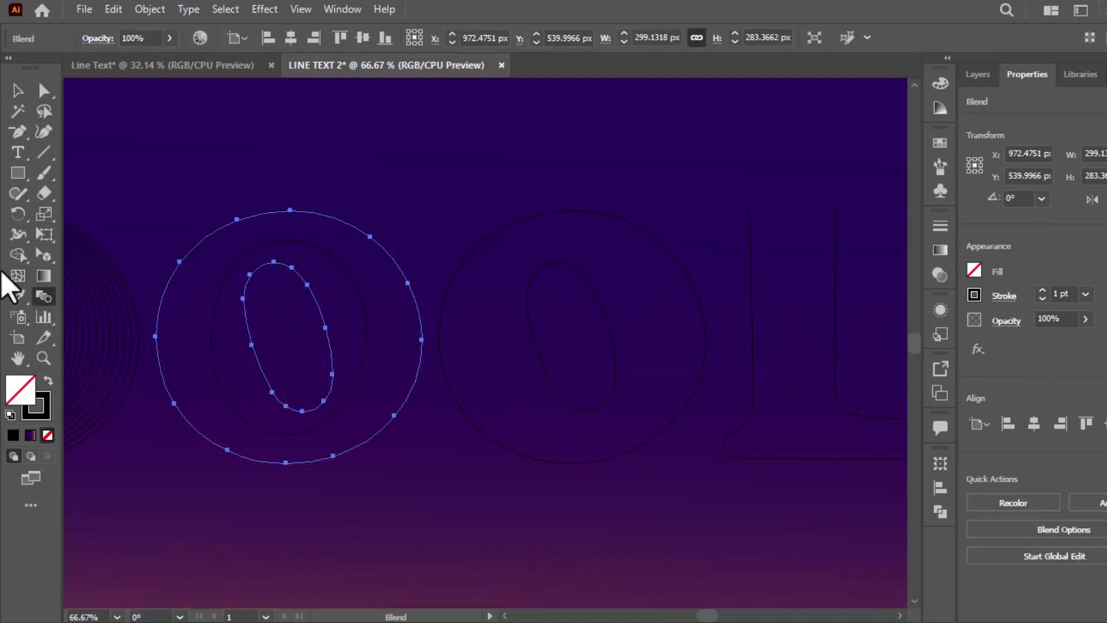
pyautogui.doubleClick(44, 296)
pyautogui.click(885, 272)
pyautogui.click(882, 310)
pyautogui.write('12')
pyautogui.press('Return')
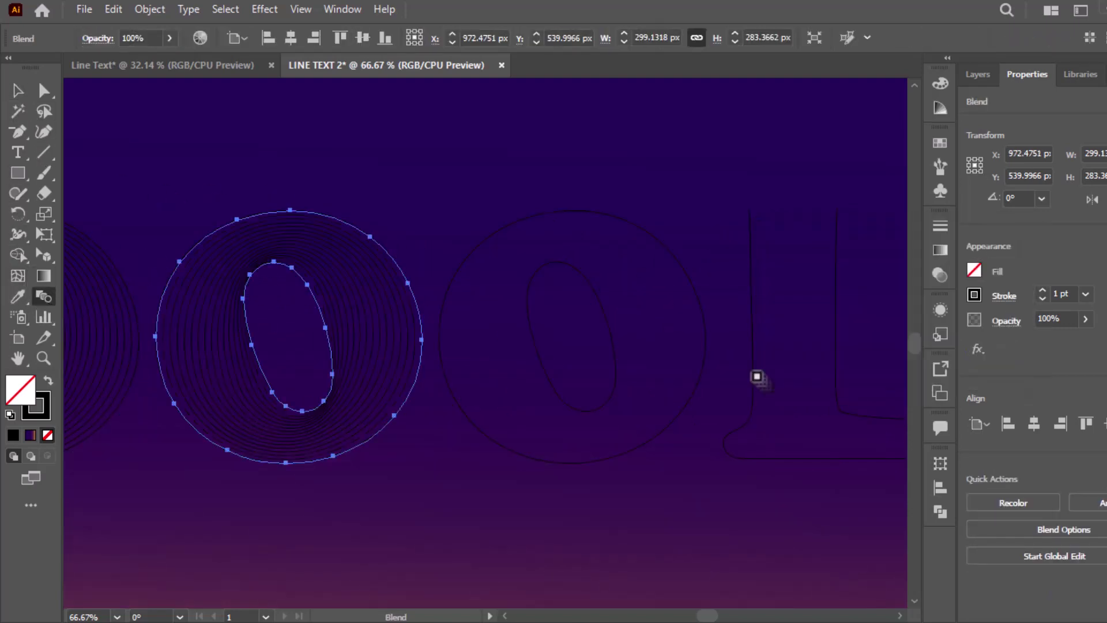
# Blend the third O's outlines with 12 specified steps
pyautogui.click(17, 90)
pyautogui.click(531, 267)
pyautogui.click(44, 296)
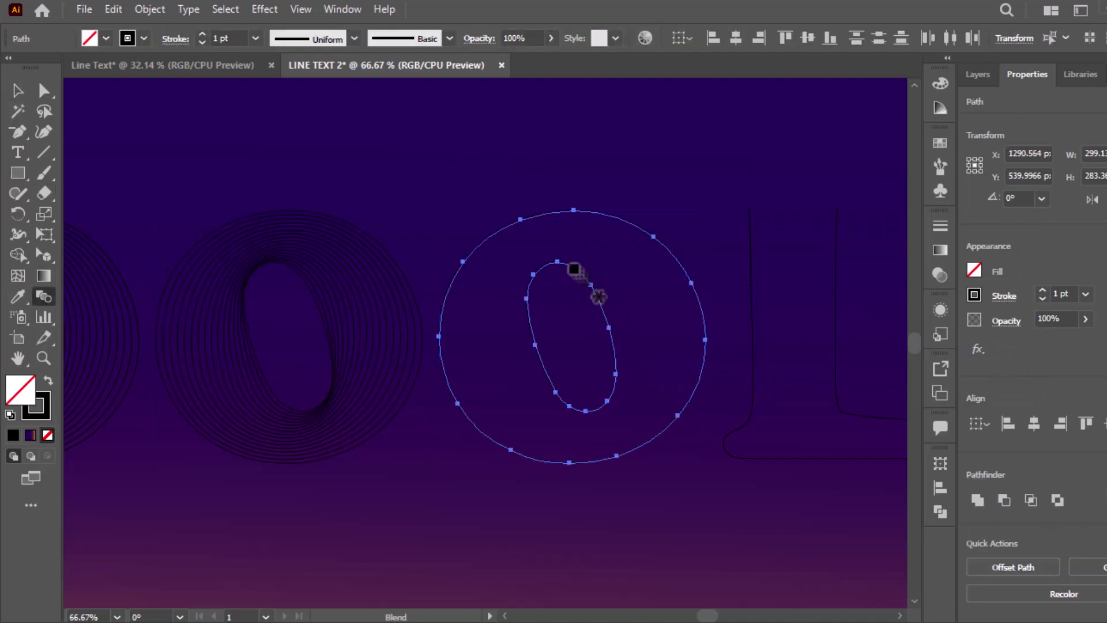
pyautogui.click(653, 237)
pyautogui.doubleClick(43, 297)
pyautogui.click(885, 272)
pyautogui.click(853, 309)
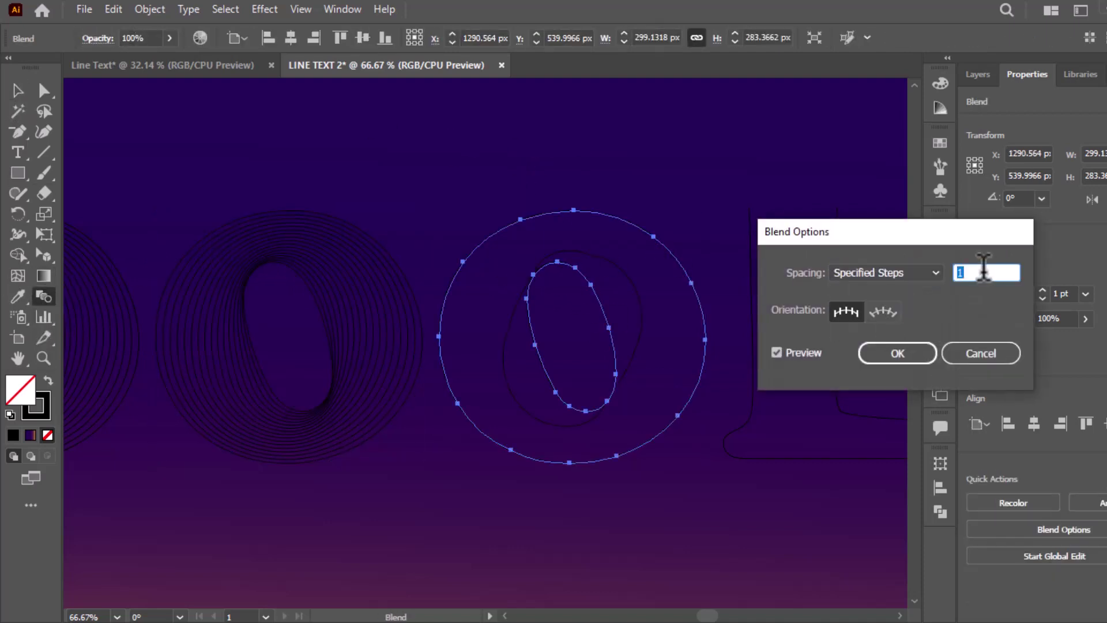
pyautogui.write('12')
pyautogui.click(902, 356)
# Blend the L's two outlines into stepped lines
pyautogui.click(18, 91)
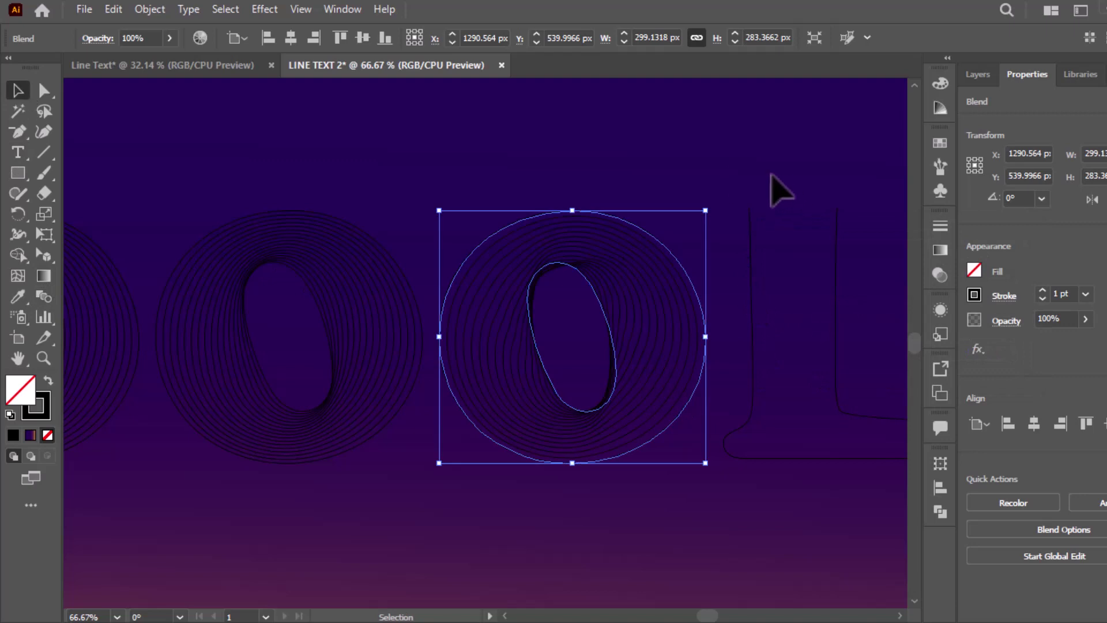
pyautogui.moveTo(738, 173); pyautogui.dragTo(845, 256)
pyautogui.click(44, 297)
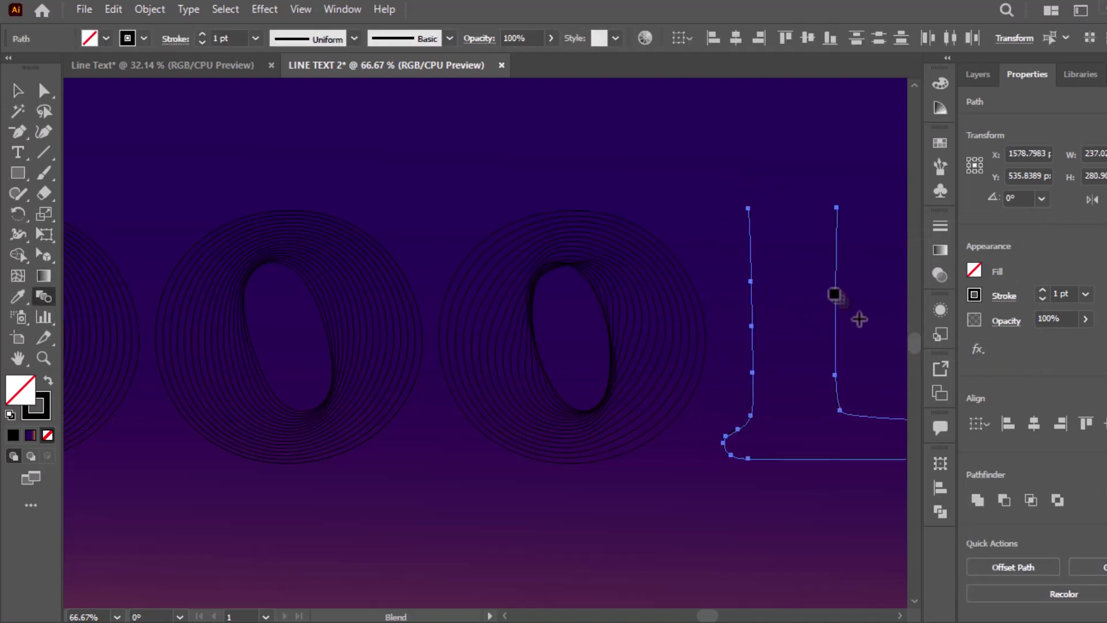
pyautogui.click(836, 298)
pyautogui.doubleClick(44, 296)
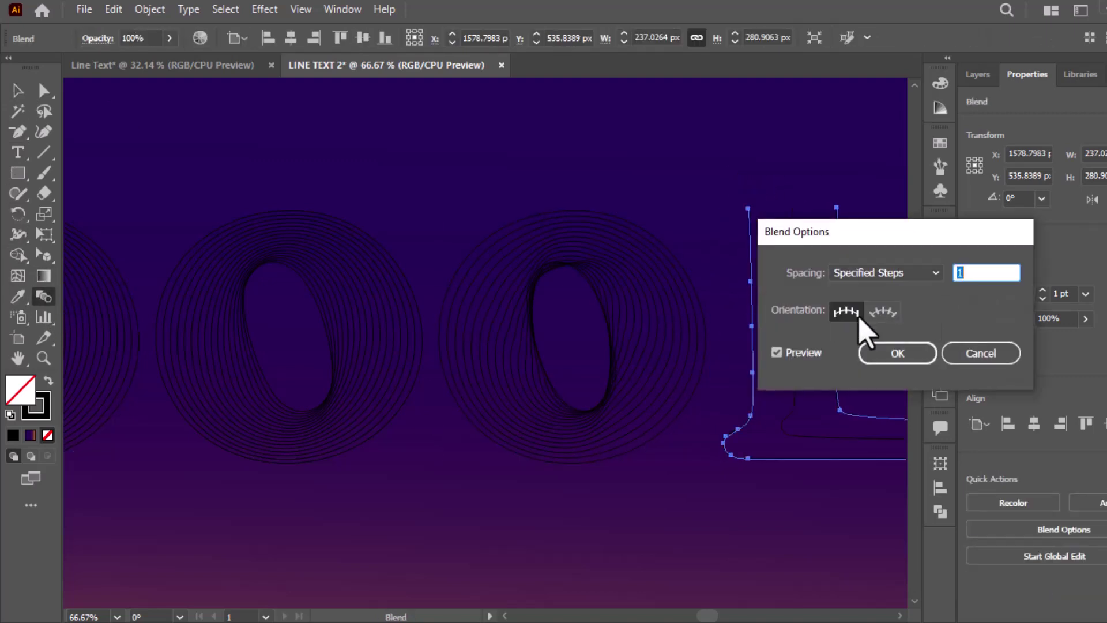
pyautogui.click(897, 352)
# Expand the O and L blends into lines and select all five letters
pyautogui.click(17, 91)
pyautogui.hotkey('ctrl', '-')
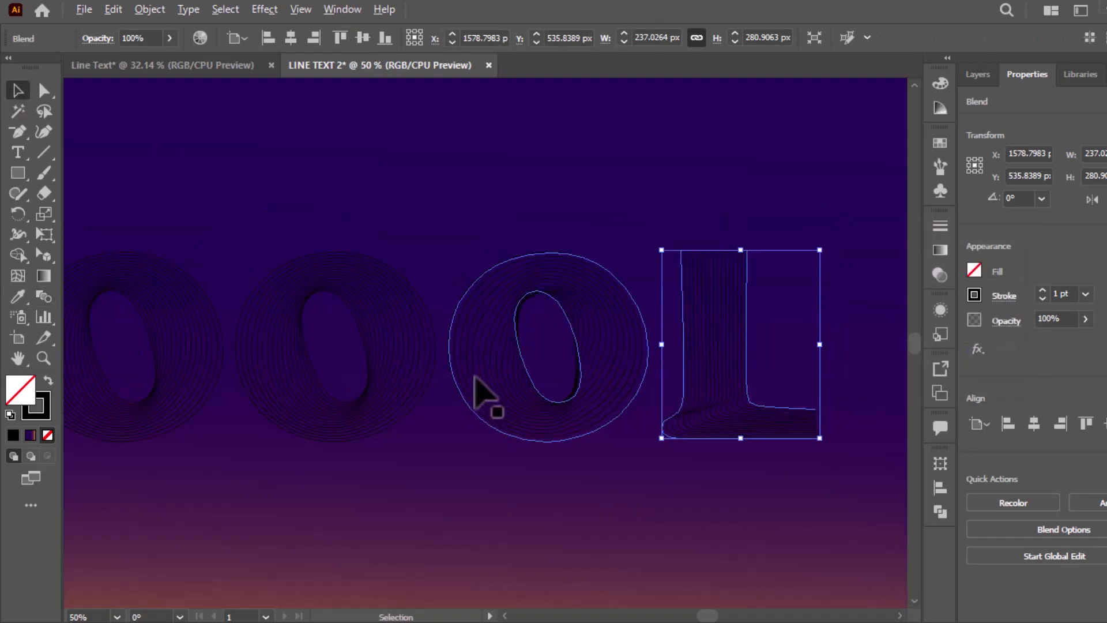
pyautogui.moveTo(339, 410); pyautogui.dragTo(415, 358)
pyautogui.hotkey('ctrl', '-')
pyautogui.moveTo(181, 178); pyautogui.dragTo(772, 398)
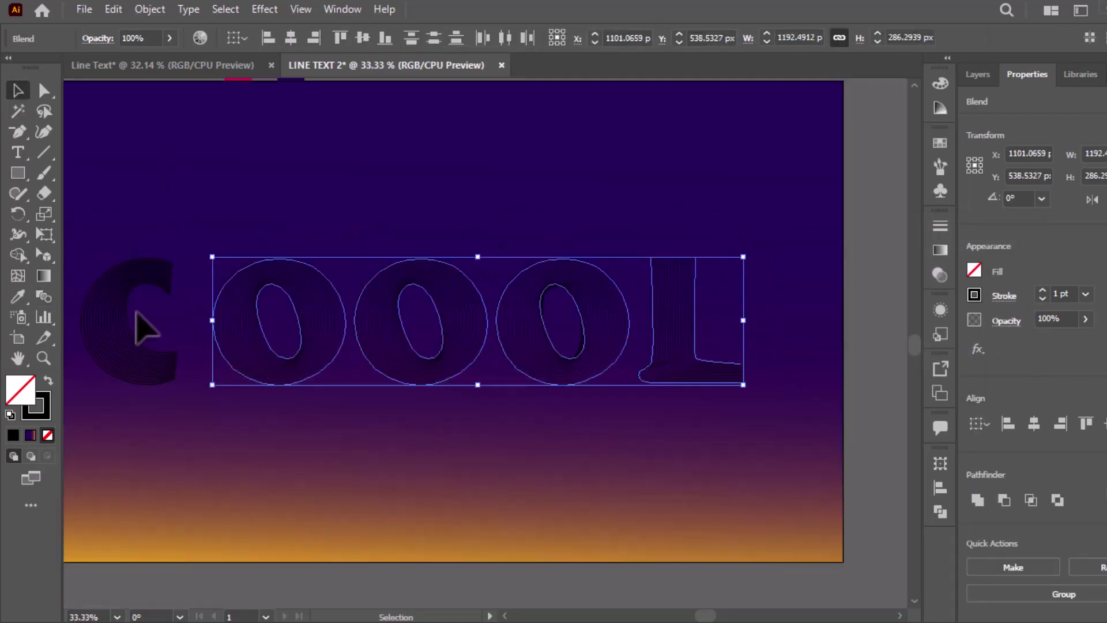
pyautogui.click(149, 9)
pyautogui.click(221, 205)
pyautogui.click(568, 418)
pyautogui.moveTo(339, 178); pyautogui.dragTo(455, 238)
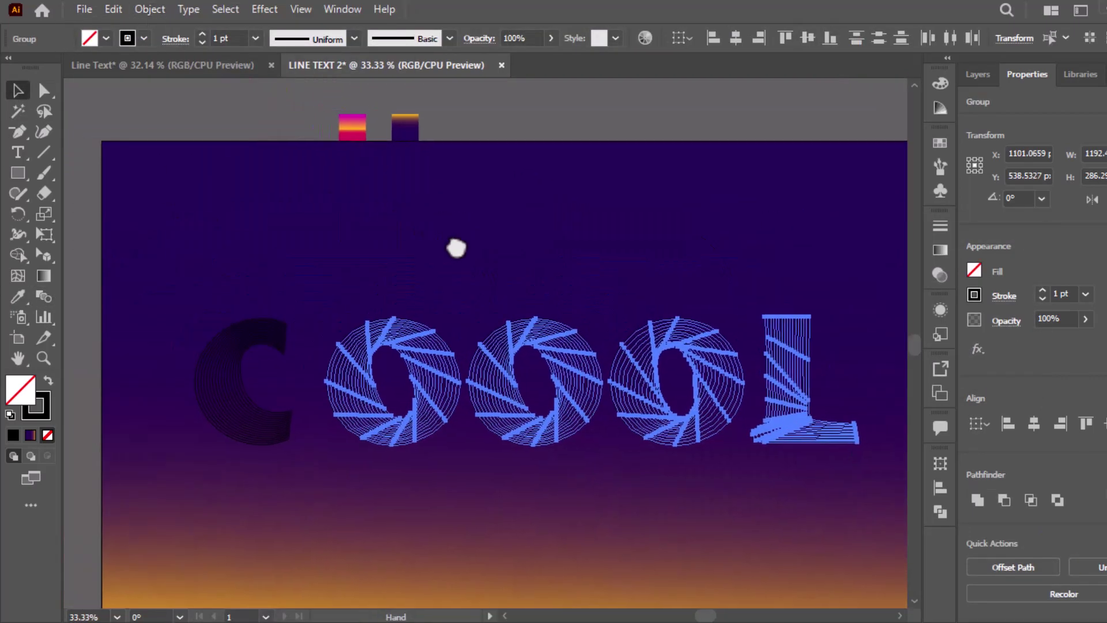
pyautogui.moveTo(193, 253); pyautogui.dragTo(841, 484)
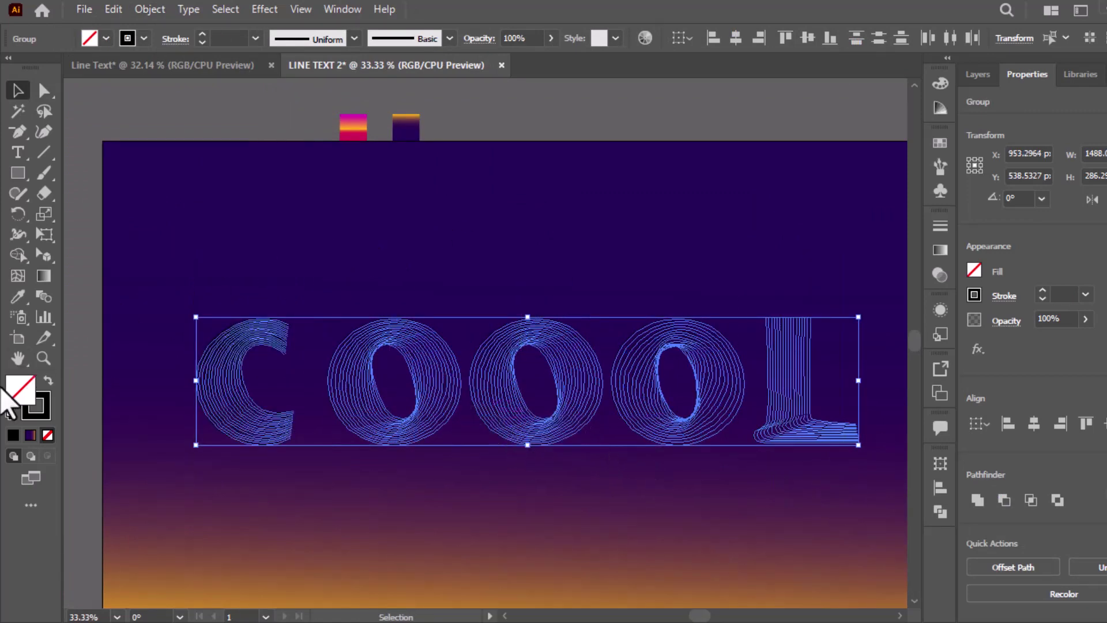
# Restroke all COOOL lines in orange F4883B sampled from the pink-orange gradient swatch
pyautogui.click(46, 417)
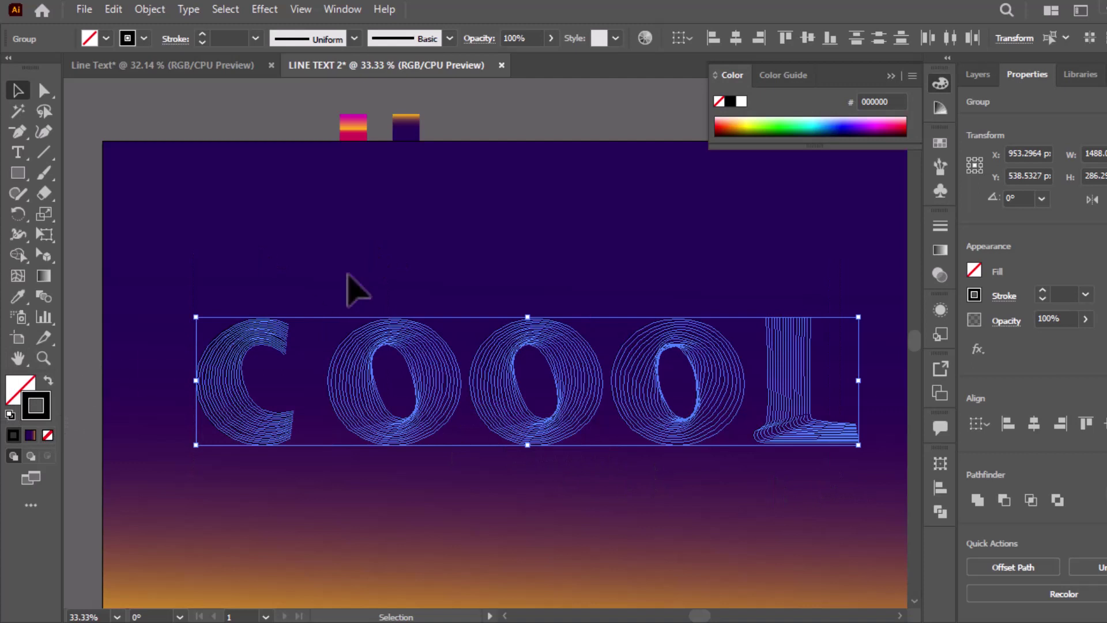
pyautogui.click(17, 298)
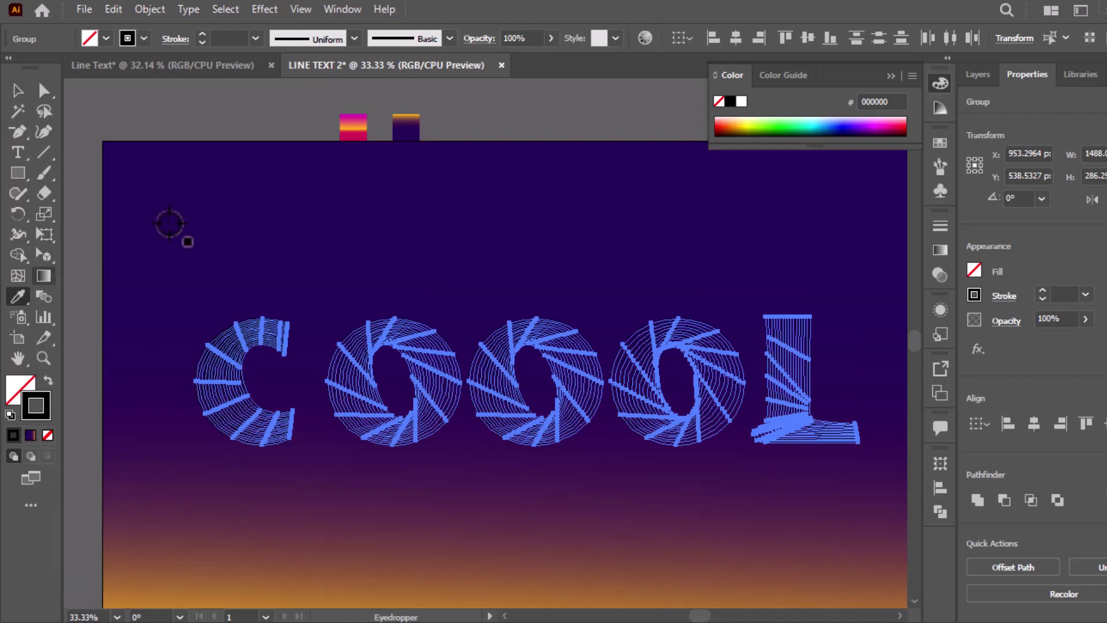
pyautogui.keyDown('shift'); pyautogui.click(356, 127); pyautogui.keyUp('shift')
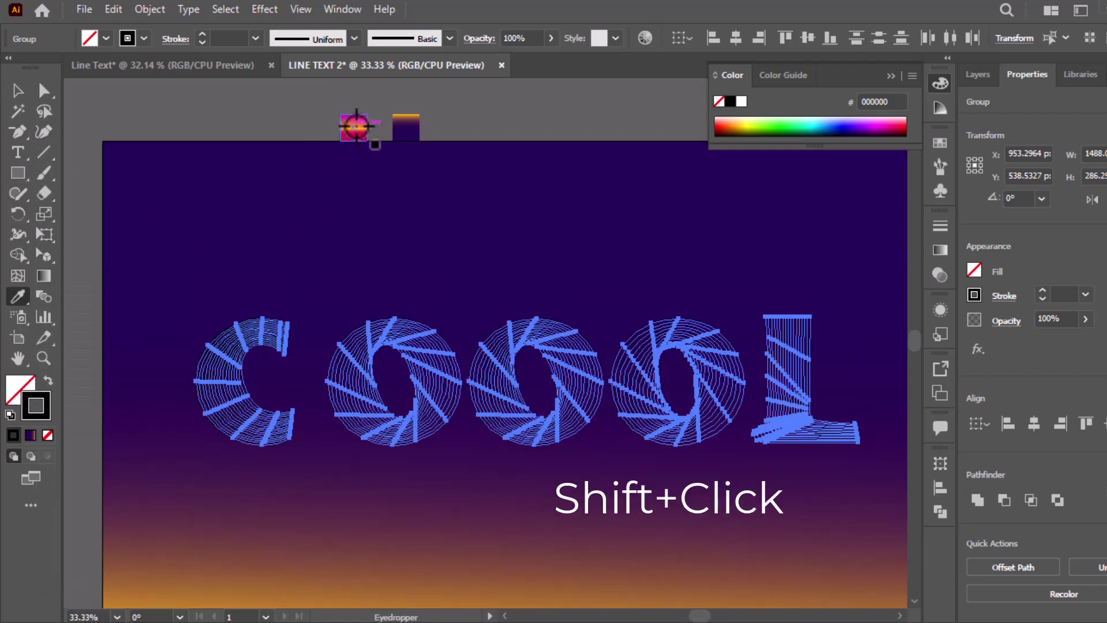
pyautogui.keyDown('shift'); pyautogui.click(355, 127); pyautogui.keyUp('shift')
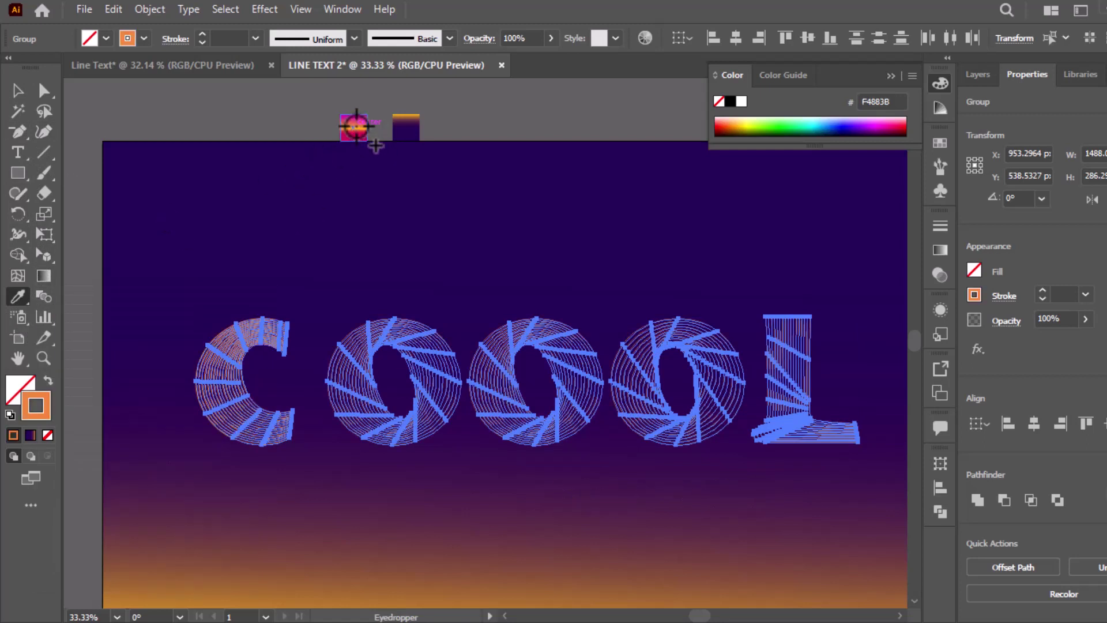
pyautogui.click(17, 91)
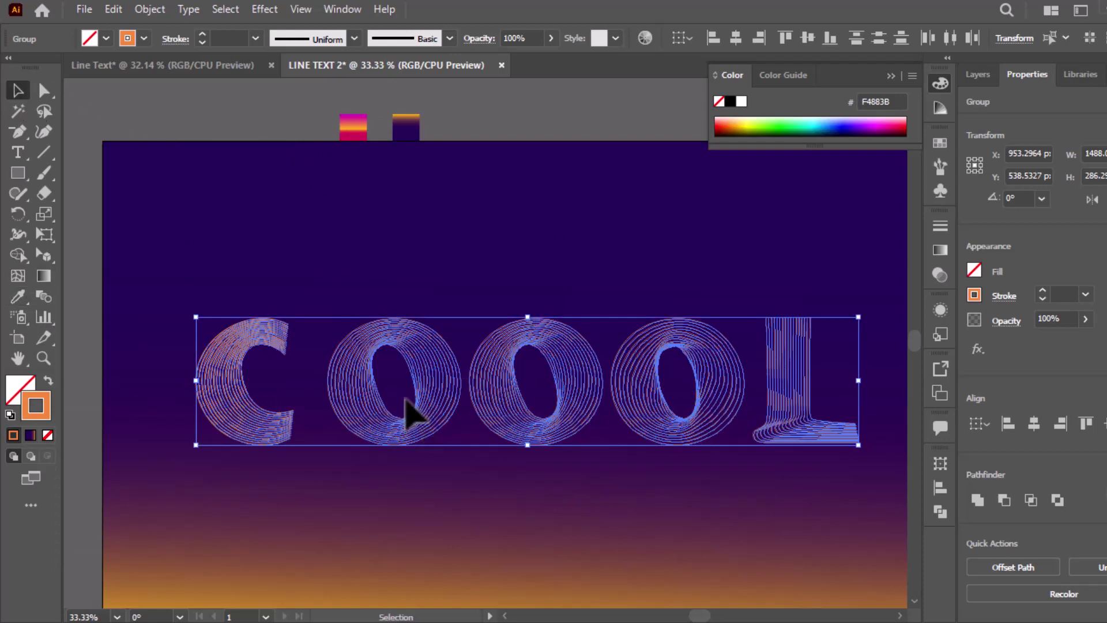
pyautogui.click(409, 289)
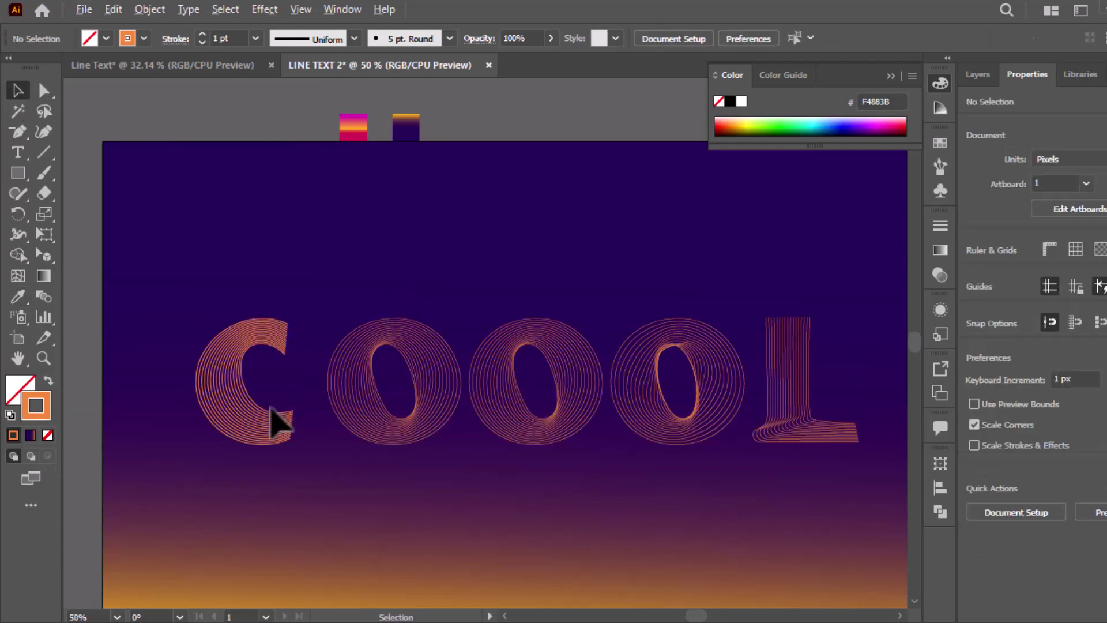
# Apply the magenta-orange gradient swatch to the C using the Eyedropper
pyautogui.scroll(1, 278, 424)
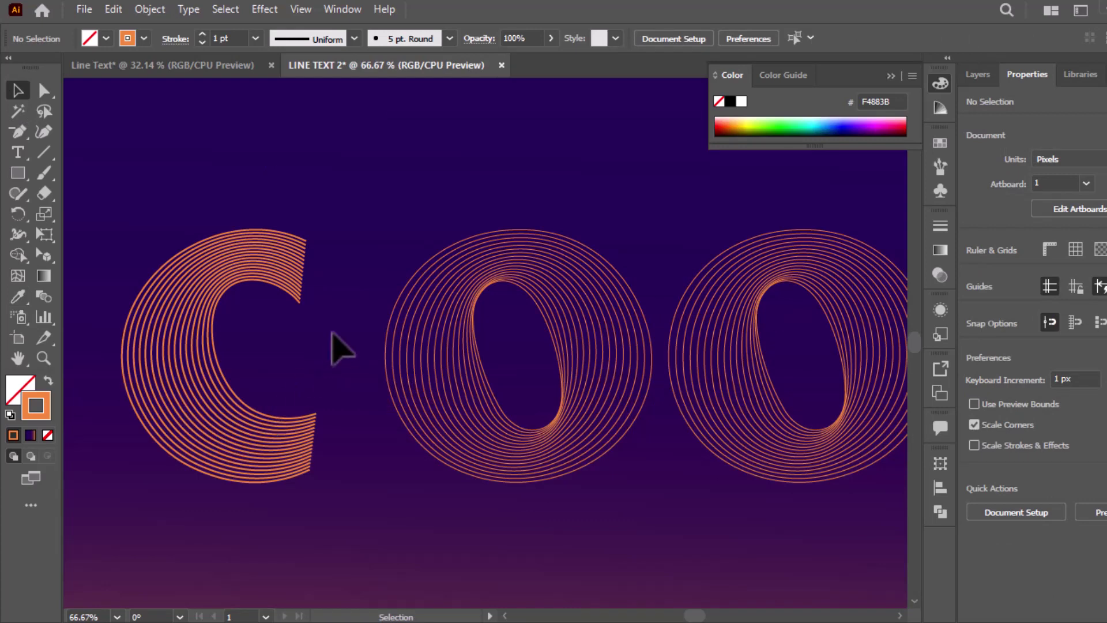
pyautogui.moveTo(366, 280); pyautogui.dragTo(365, 324)
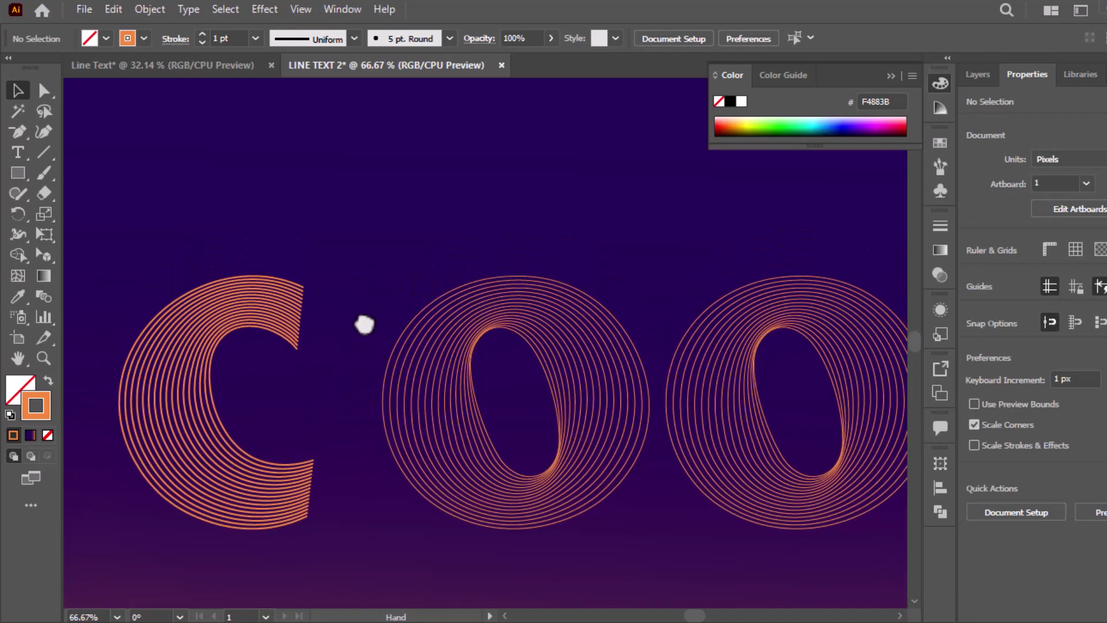
pyautogui.click(258, 316)
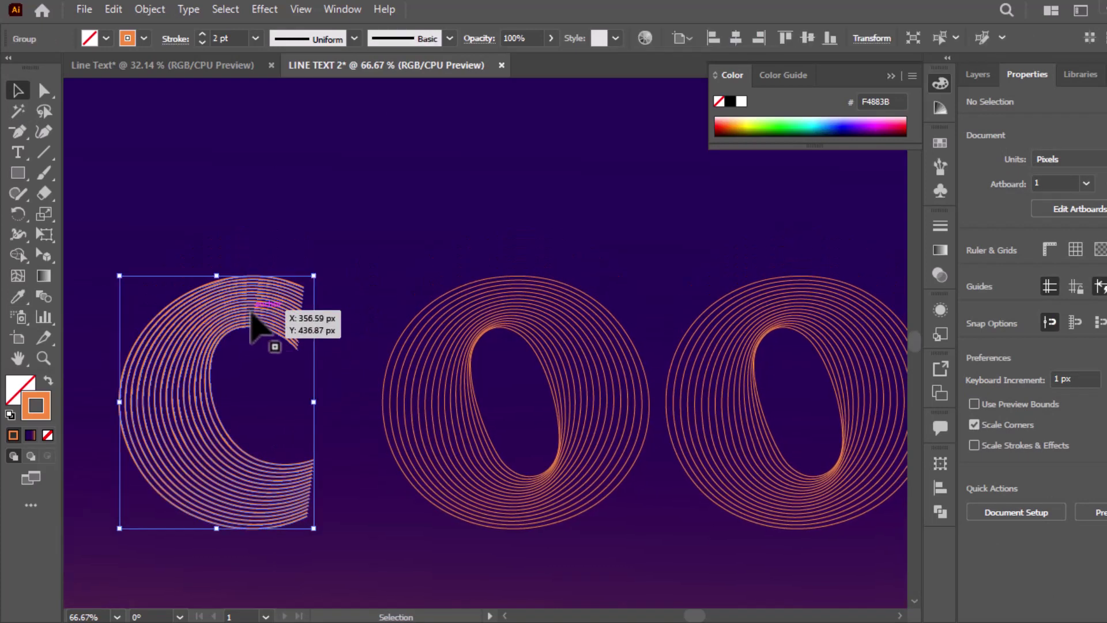
pyautogui.click(937, 254)
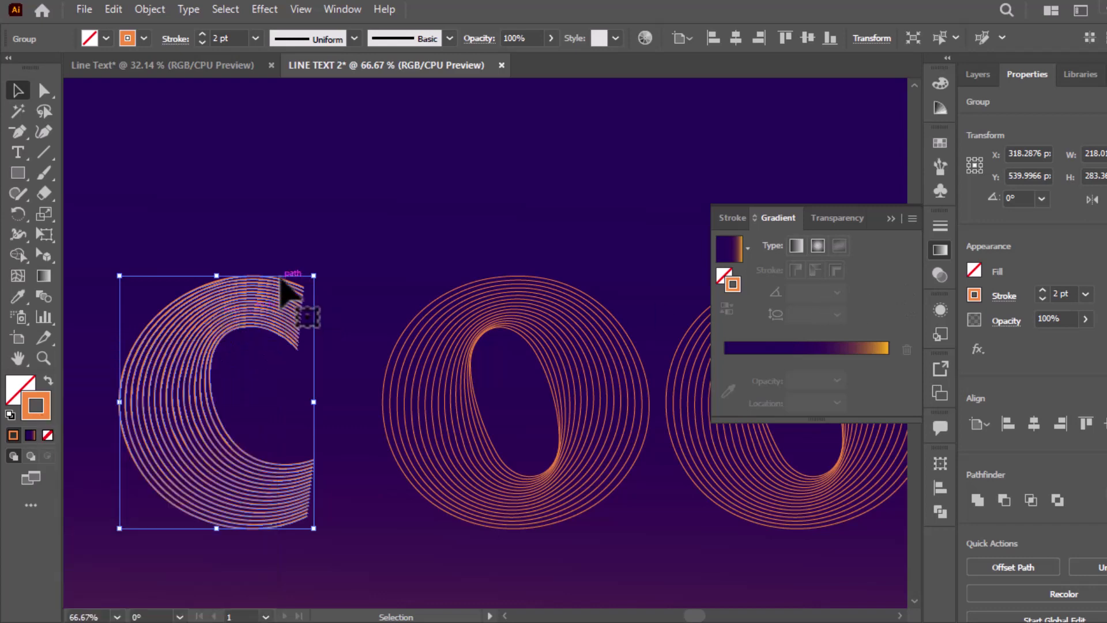
pyautogui.moveTo(314, 158); pyautogui.dragTo(439, 447)
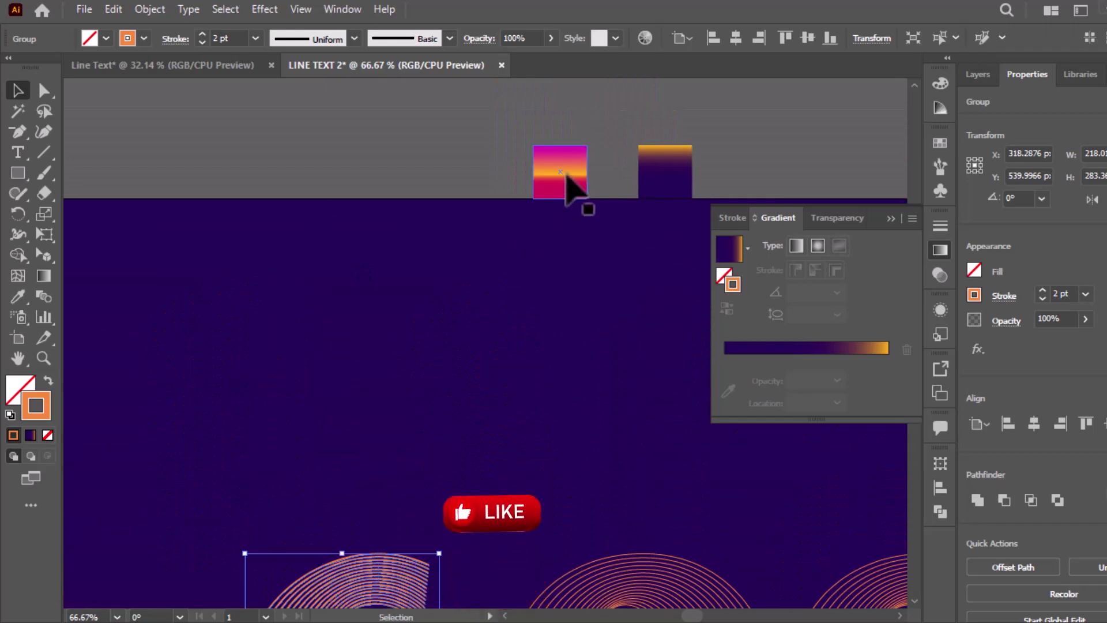
pyautogui.click(18, 297)
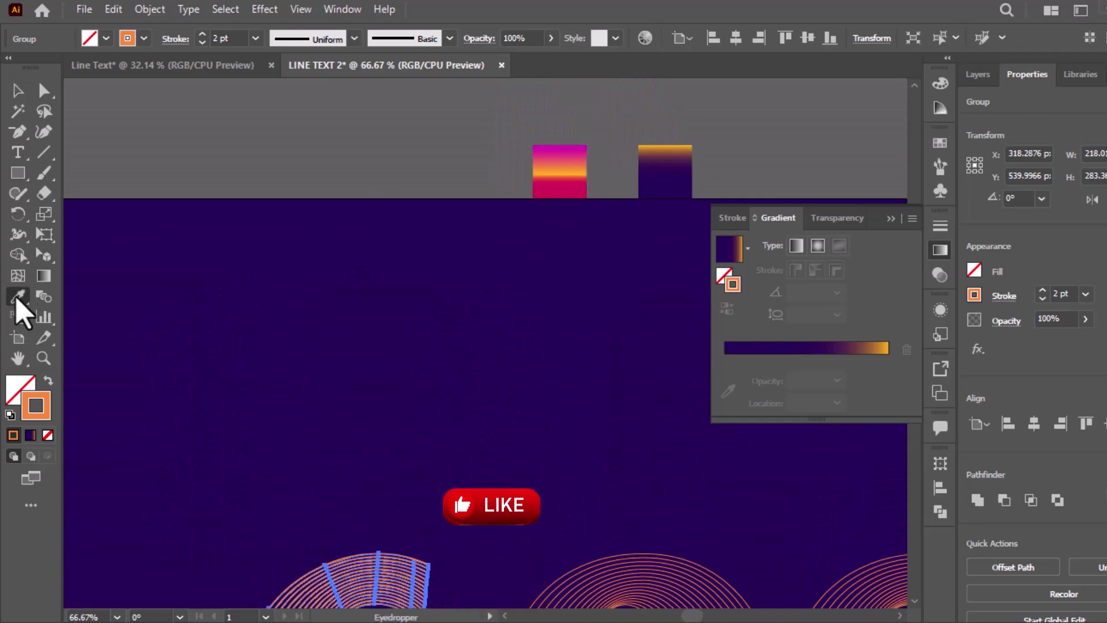
pyautogui.keyDown('shift'); pyautogui.click(554, 161); pyautogui.keyUp('shift')
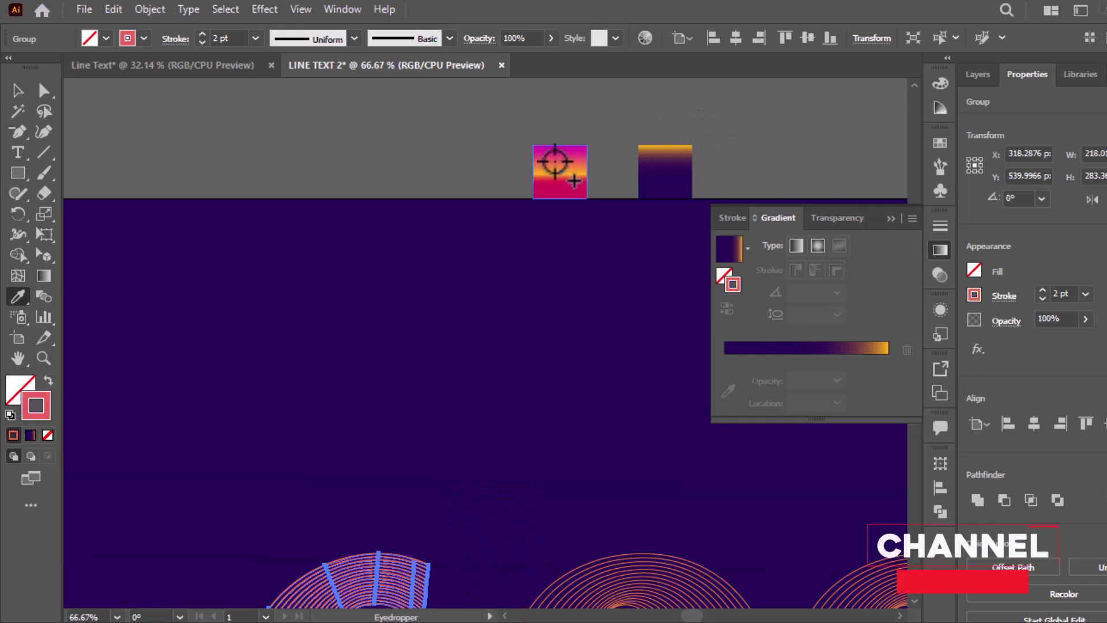
pyautogui.click(559, 185)
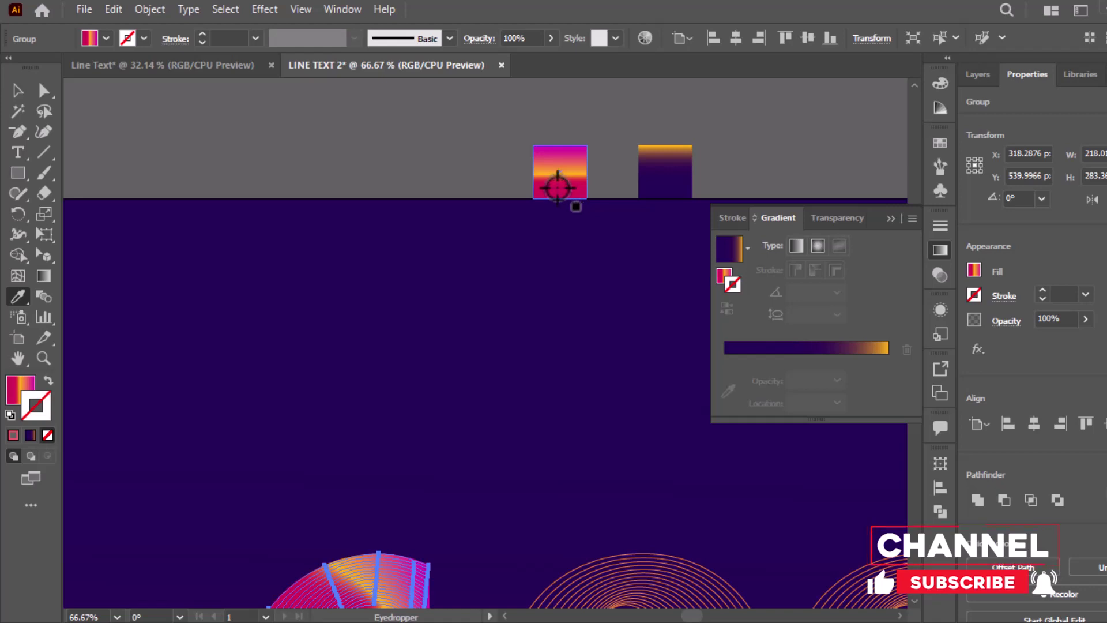
# Move the C's gradient from fill to stroke
pyautogui.click(49, 381)
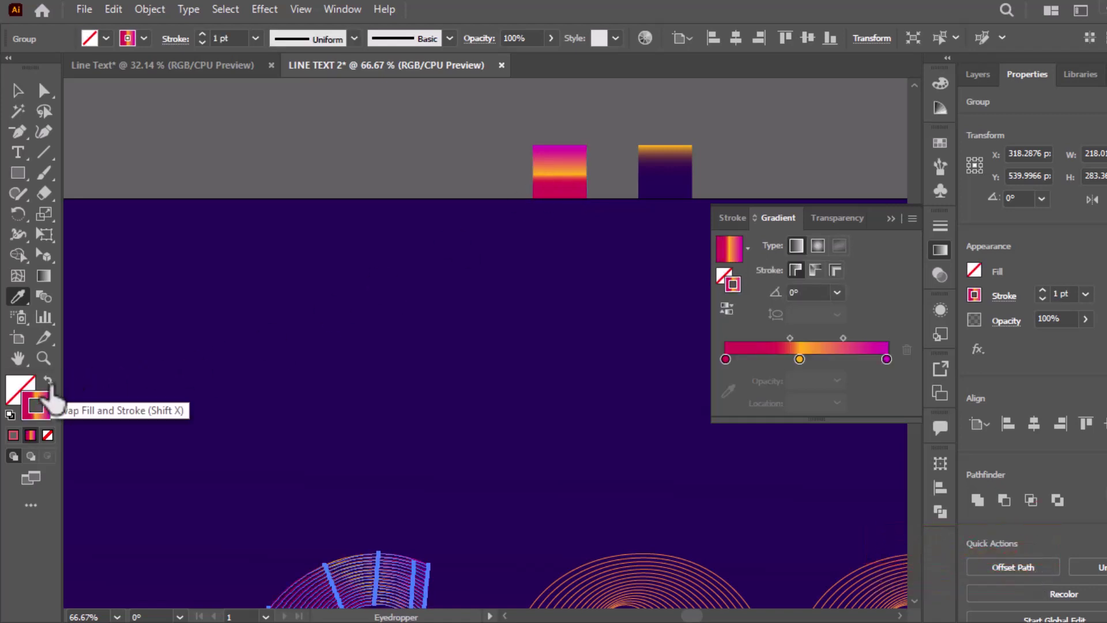
pyautogui.click(10, 88)
pyautogui.moveTo(481, 371); pyautogui.dragTo(434, 195)
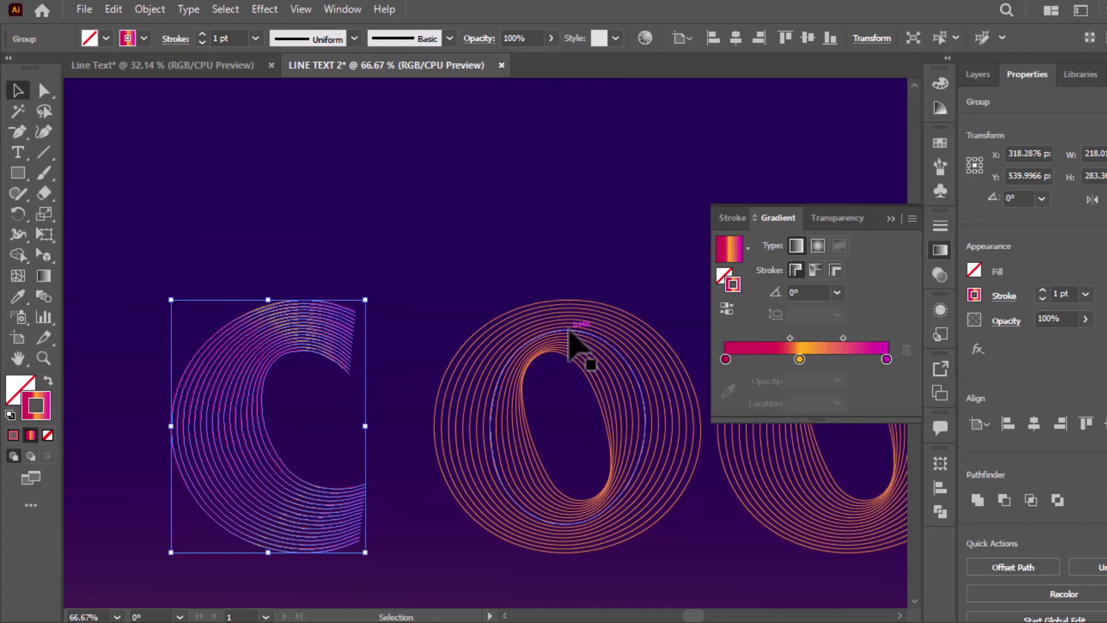
# Give the first O the magenta-orange gradient stroke with the Eyedropper
pyautogui.click(570, 335)
pyautogui.press('i')
pyautogui.click(283, 316)
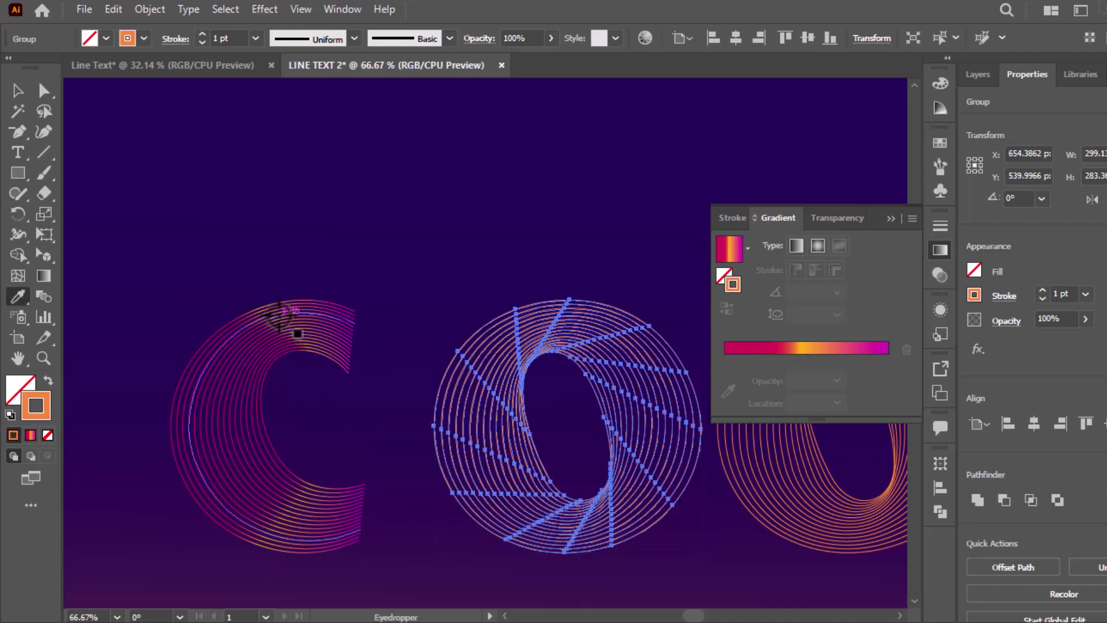
pyautogui.scroll(5, 297, 316)
pyautogui.click(518, 243)
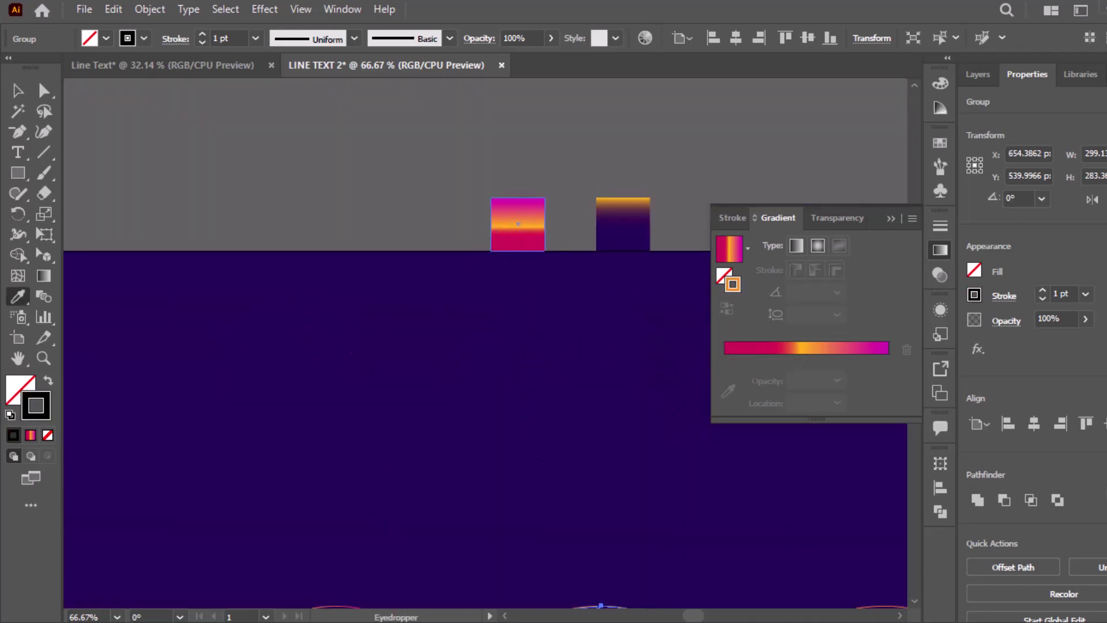
pyautogui.scroll(-5, 388, 167)
# Apply the same gradient to the second and third O and the L, then deselect
pyautogui.press('v')
pyautogui.hotkey('ctrl', '-')
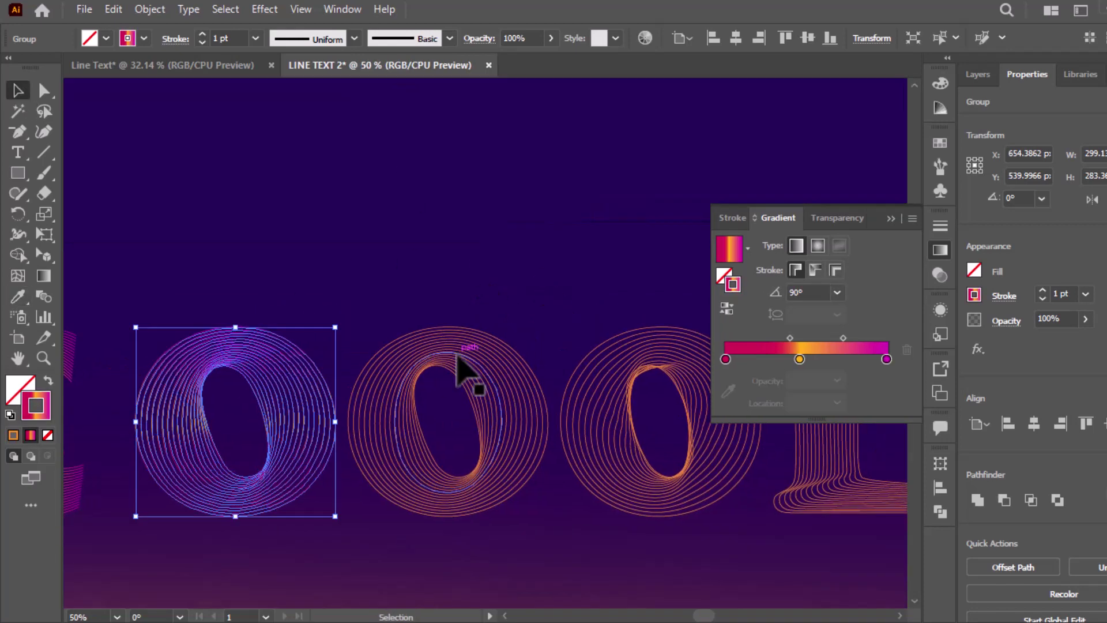
pyautogui.click(459, 370)
pyautogui.keyDown('shift'); pyautogui.click(593, 369); pyautogui.keyUp('shift')
pyautogui.keyDown('shift'); pyautogui.click(692, 371); pyautogui.keyUp('shift')
pyautogui.press('i')
pyautogui.click(267, 149)
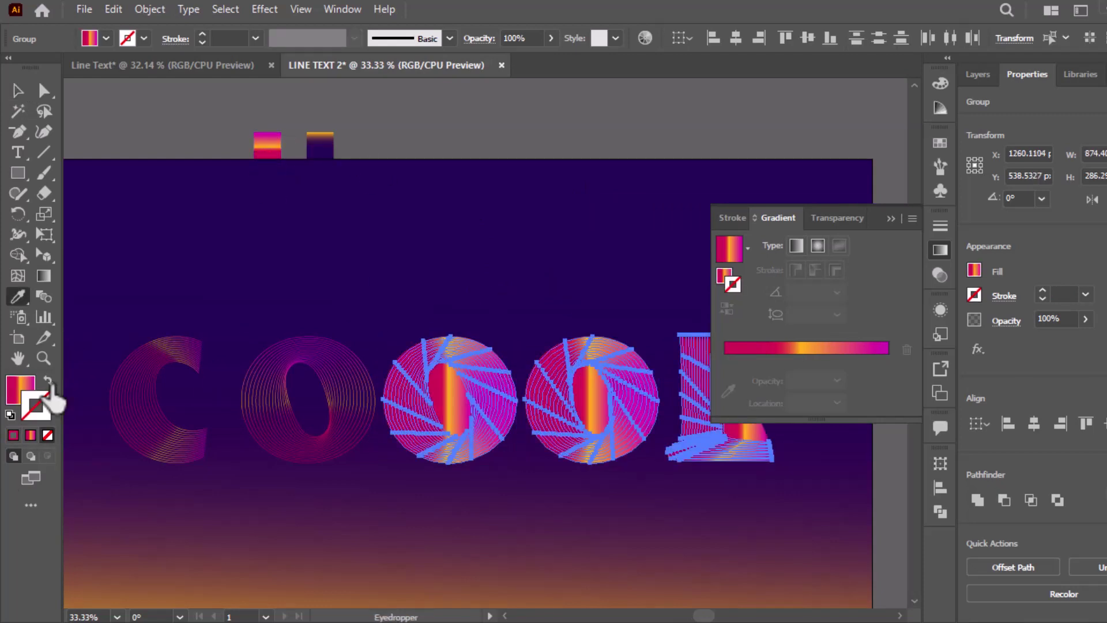
pyautogui.press('v')
pyautogui.click(388, 519)
pyautogui.moveTo(491, 418)
pyautogui.mouseDown()
pyautogui.moveTo(493, 398)
pyautogui.moveTo(556, 402)
pyautogui.mouseUp()
pyautogui.click(939, 250)
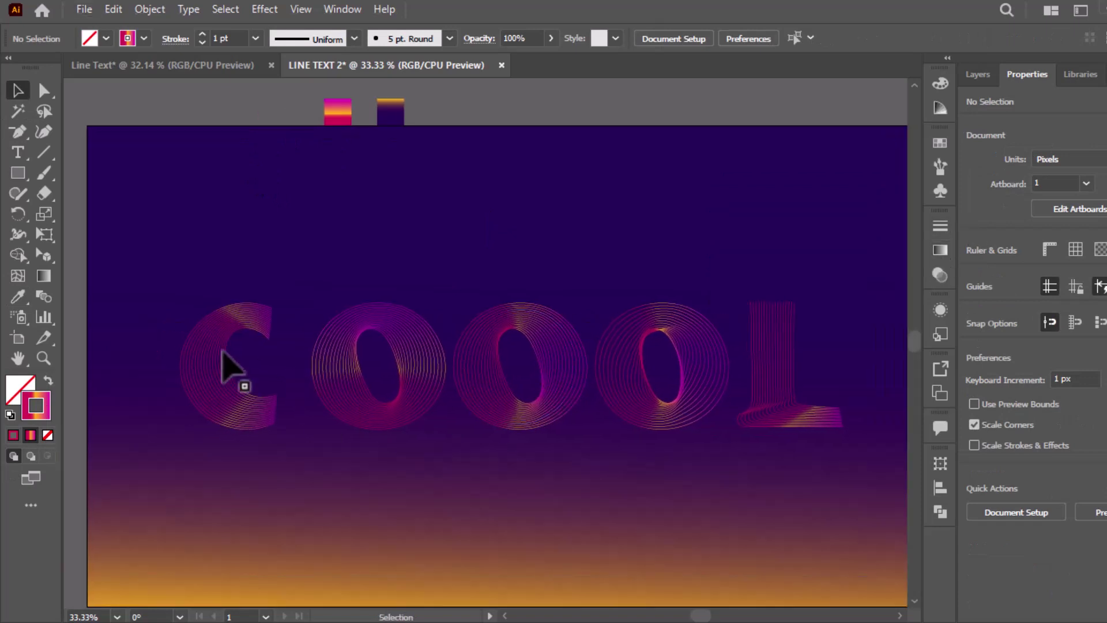
# Set the C's gradient angle to 90°
pyautogui.click(228, 366)
pyautogui.click(940, 250)
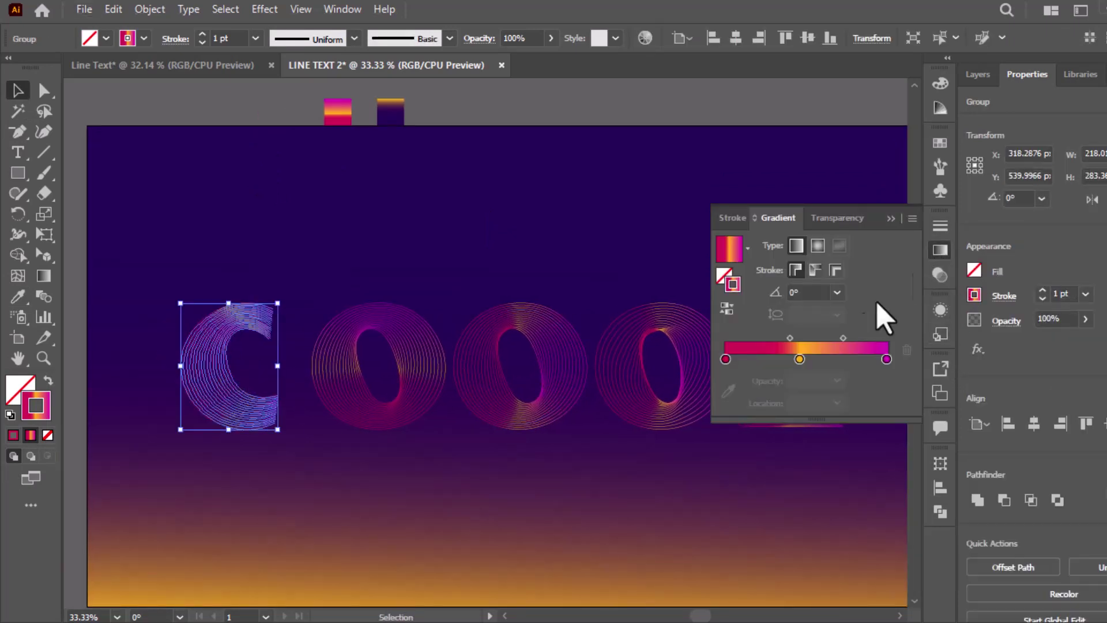
pyautogui.click(837, 293)
pyautogui.click(851, 340)
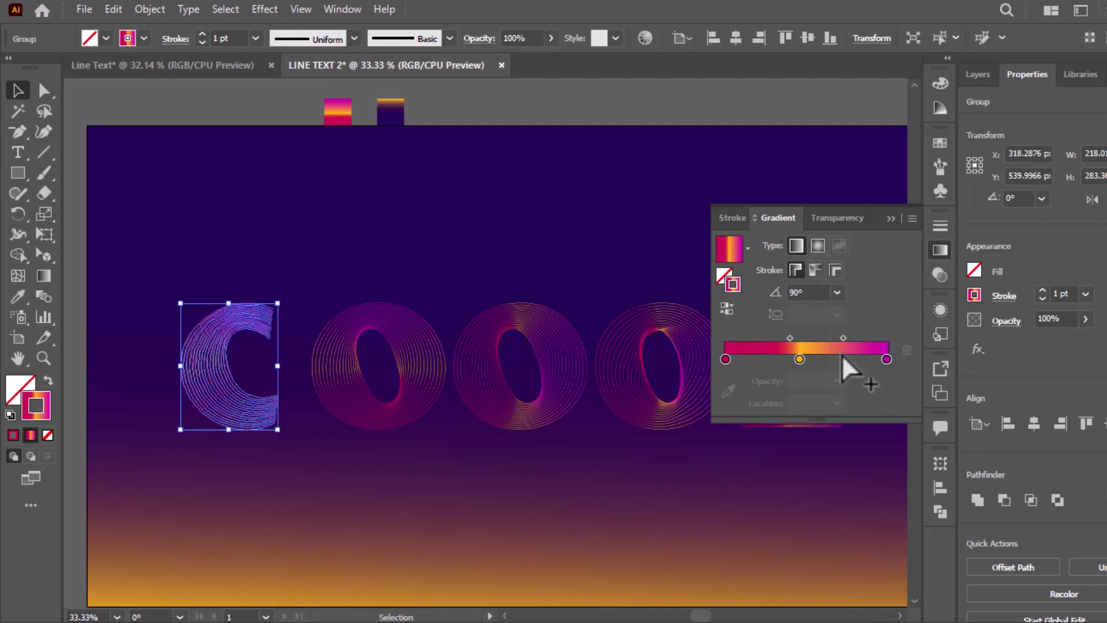
pyautogui.click(940, 253)
# Raise the stroke weight of all COOOL letters to 2 pt
pyautogui.moveTo(868, 291); pyautogui.dragTo(184, 464)
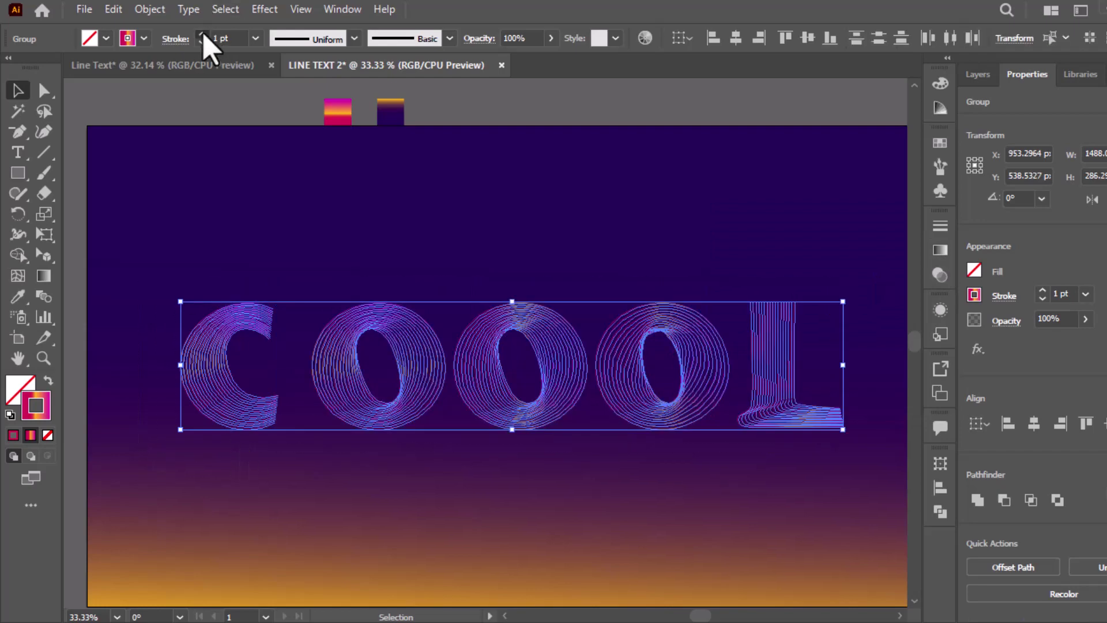
pyautogui.click(501, 273)
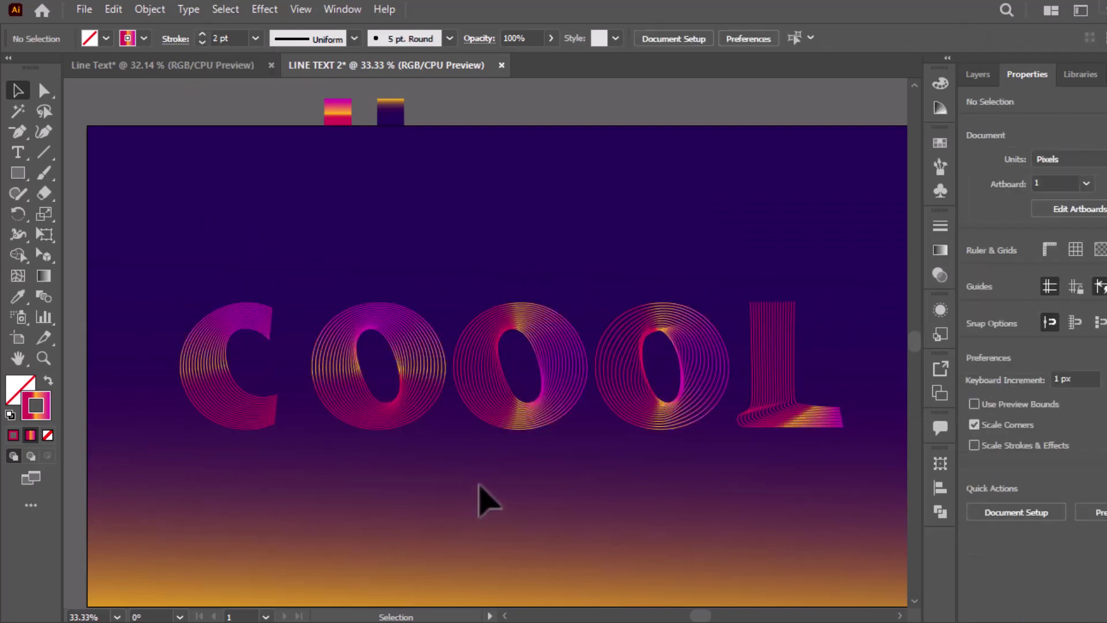
pyautogui.hotkey('ctrl', '+')
# Set the gradient angle on the L's strokes to 90°
pyautogui.moveTo(719, 297); pyautogui.dragTo(512, 219)
pyautogui.click(721, 395)
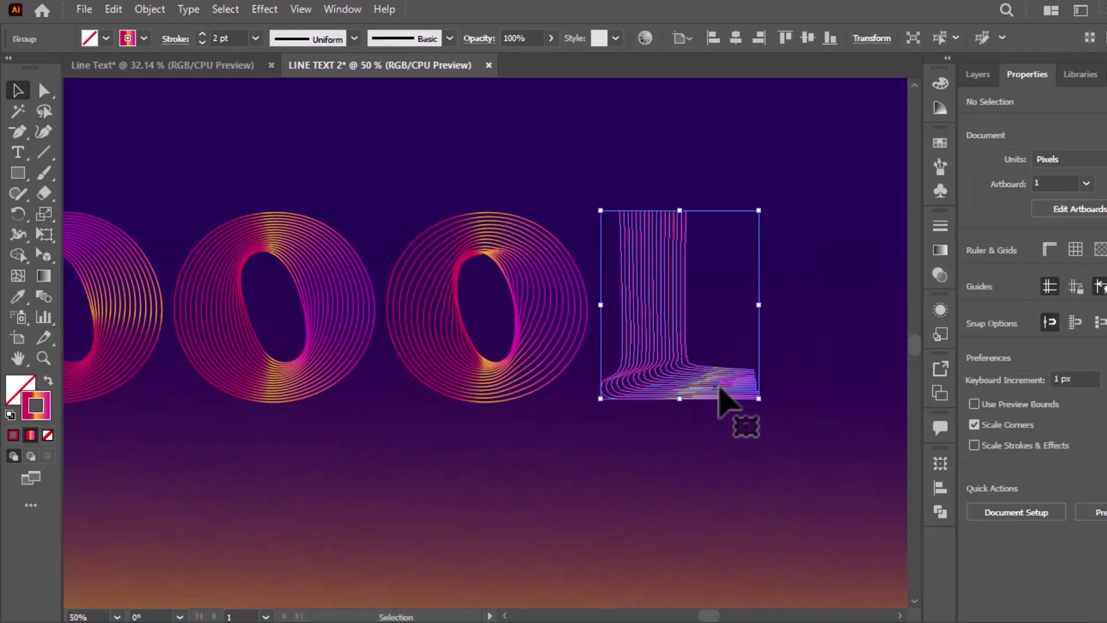
pyautogui.click(940, 250)
pyautogui.click(836, 292)
pyautogui.click(845, 392)
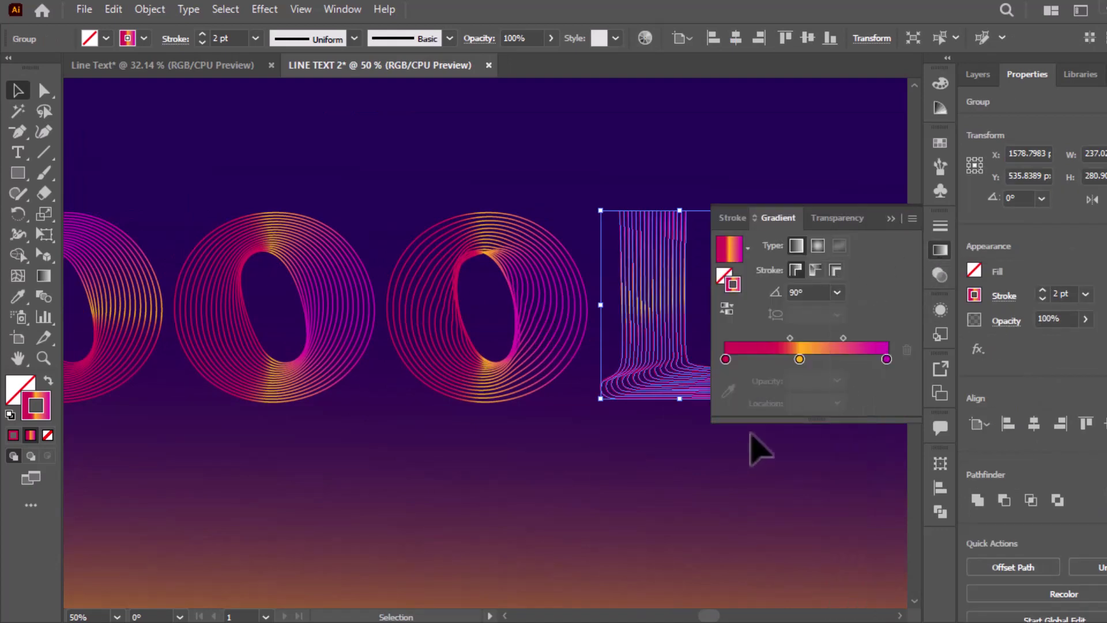
pyautogui.click(680, 465)
# Set the gradient angle of the O beside the L to 45°
pyautogui.click(540, 358)
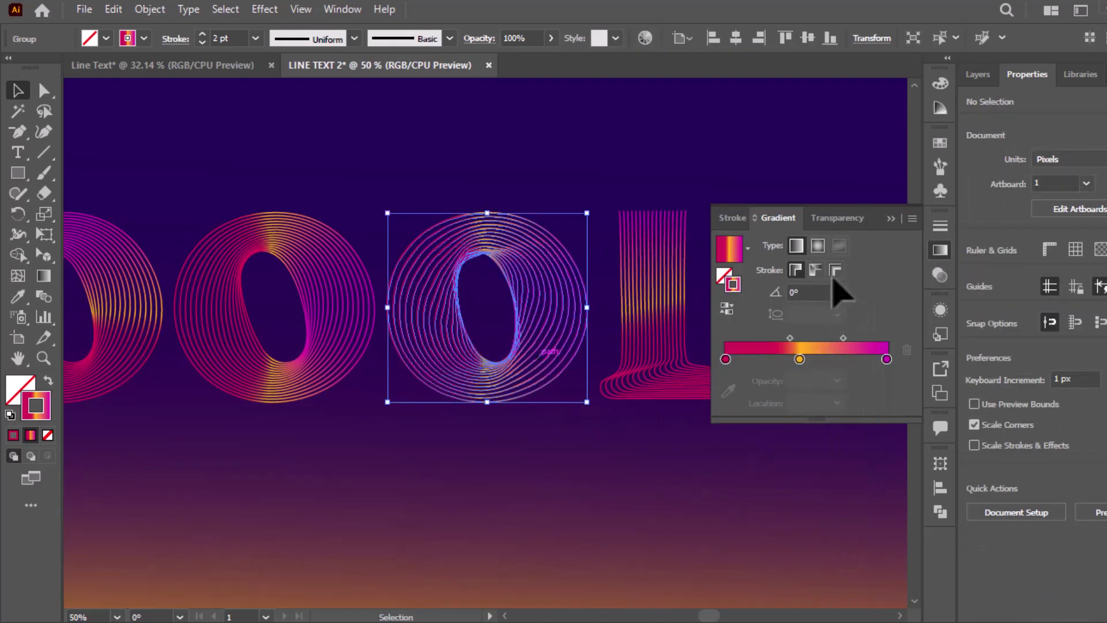
pyautogui.click(837, 292)
pyautogui.click(852, 414)
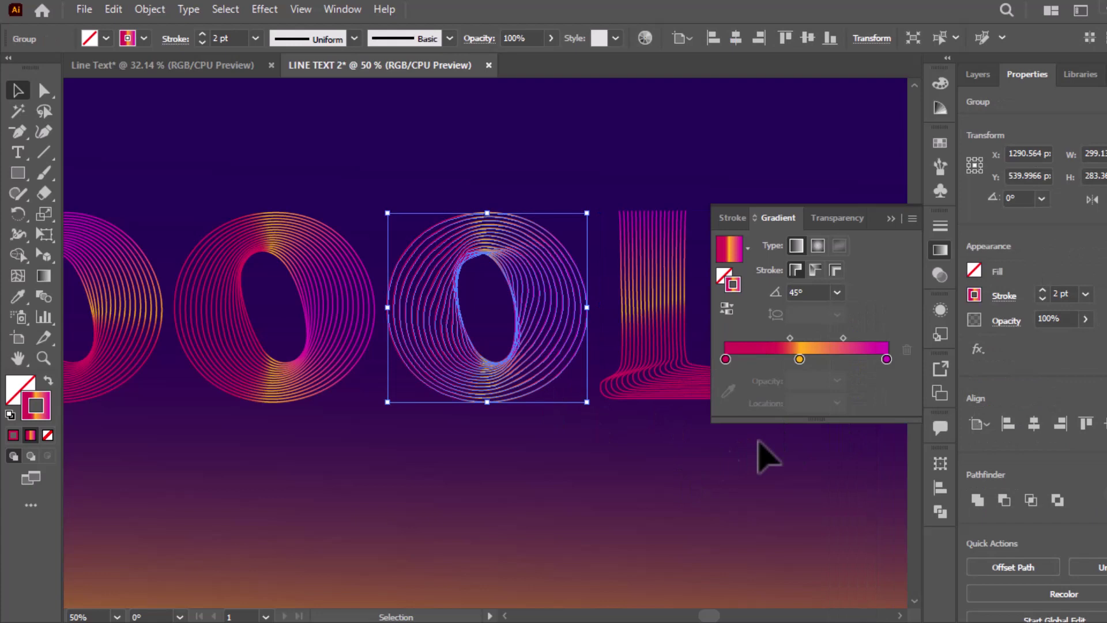
pyautogui.click(556, 489)
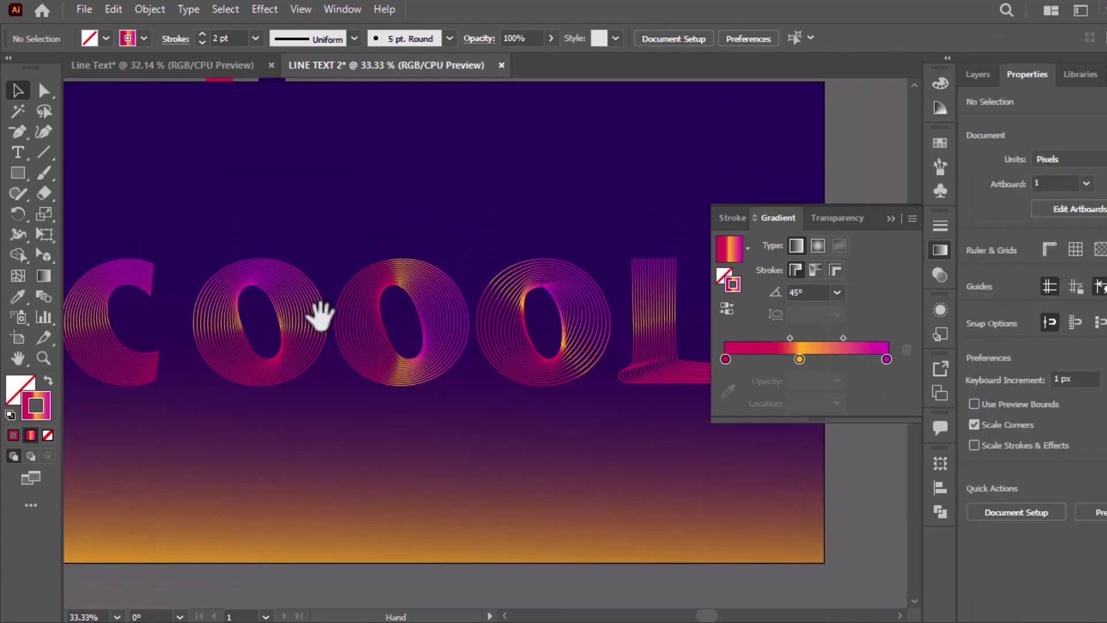
# Set the first O's gradient angle to -45° and close the gradient settings
pyautogui.click(321, 333)
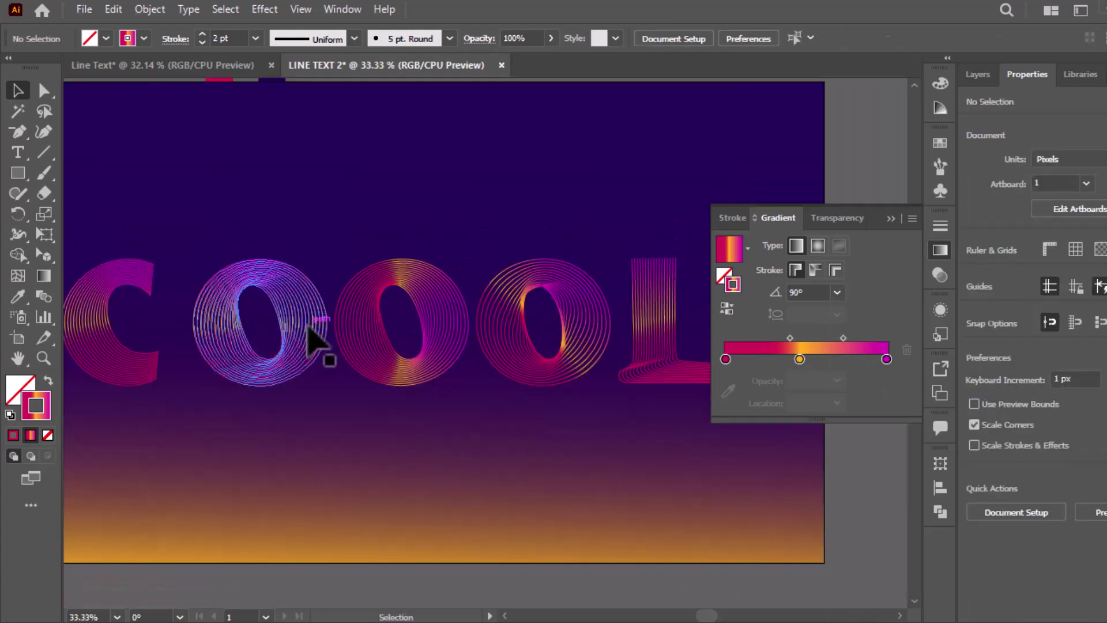
pyautogui.click(837, 292)
pyautogui.click(857, 509)
pyautogui.click(381, 415)
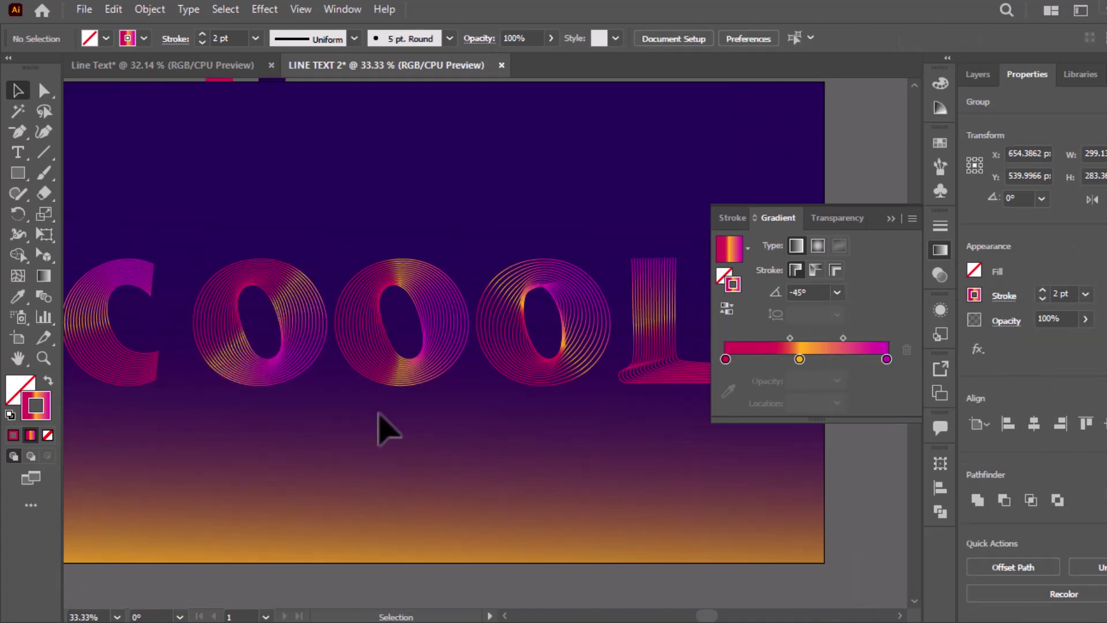
pyautogui.moveTo(498, 405); pyautogui.dragTo(575, 429)
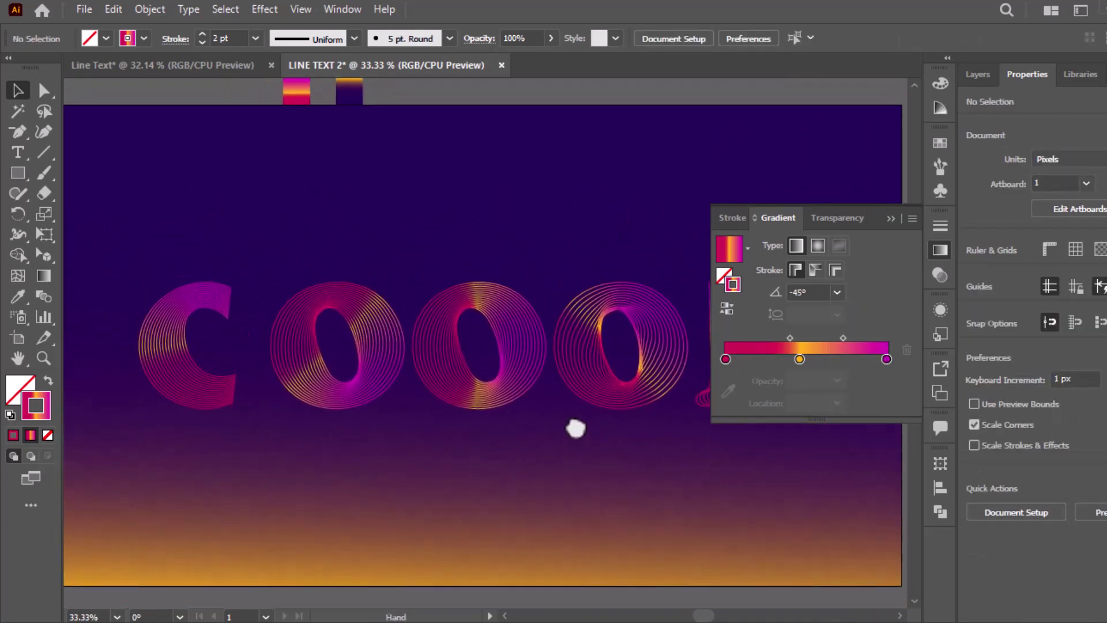
pyautogui.click(943, 252)
pyautogui.scroll(1, 480, 430)
pyautogui.moveTo(479, 430); pyautogui.dragTo(590, 426)
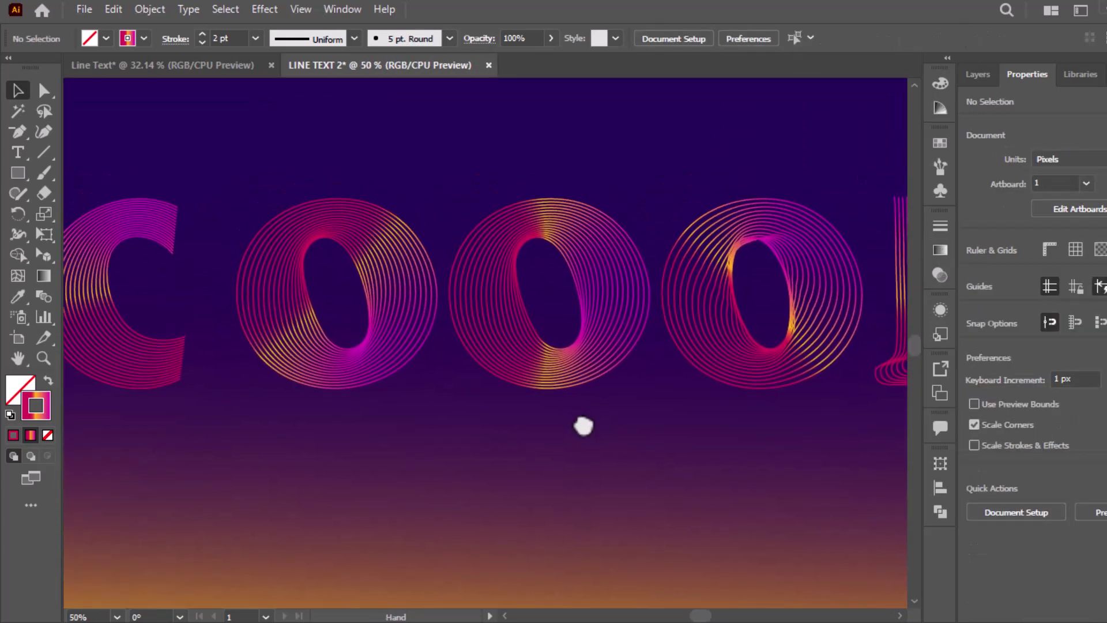